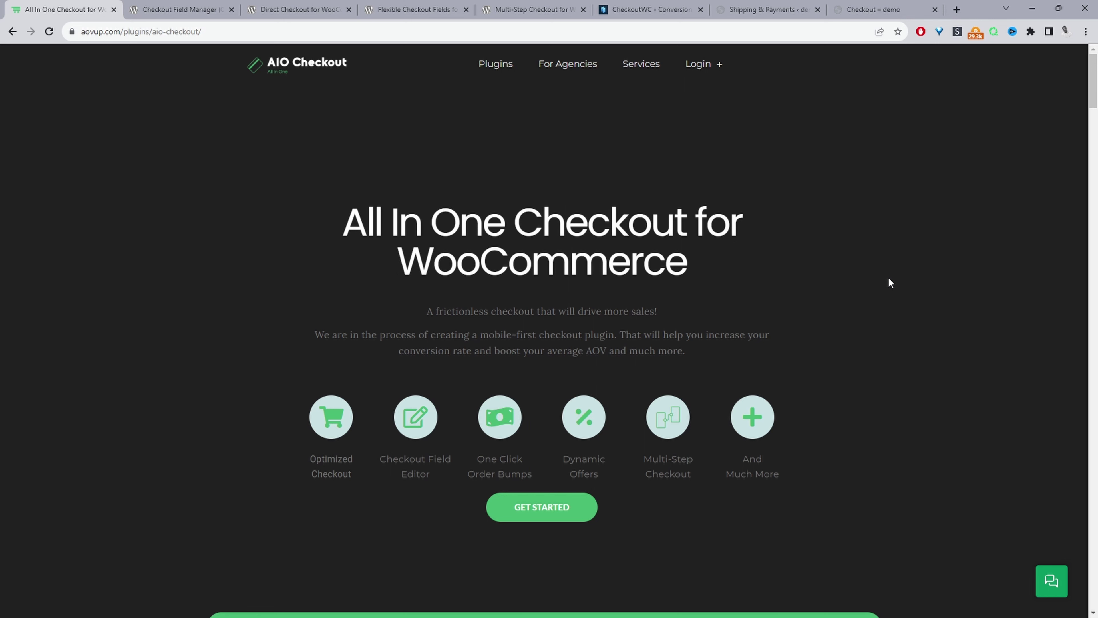
Review the AIO Checkout page's feature sections on the cart, multistep checkout, relevant offers and drag-and-drop field editor
{"action": "scroll", "coordinate": [889, 280], "scroll_direction": "down", "scroll_amount": 3}
{"action": "scroll", "coordinate": [845, 308], "scroll_direction": "up", "scroll_amount": 2}
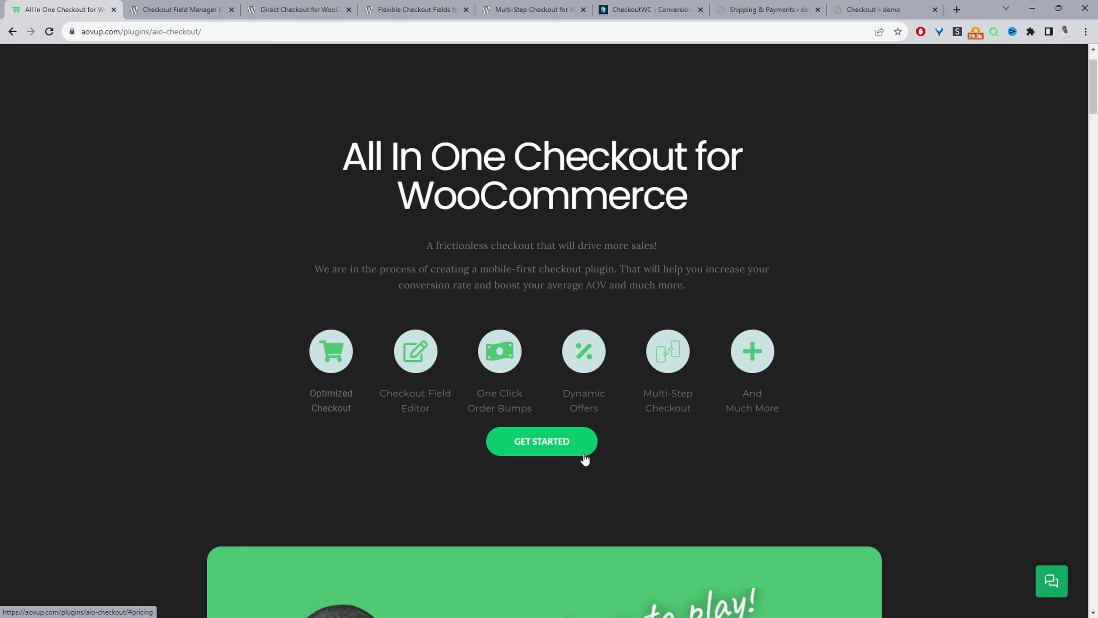
{"action": "scroll", "coordinate": [678, 460], "scroll_direction": "down", "scroll_amount": 10}
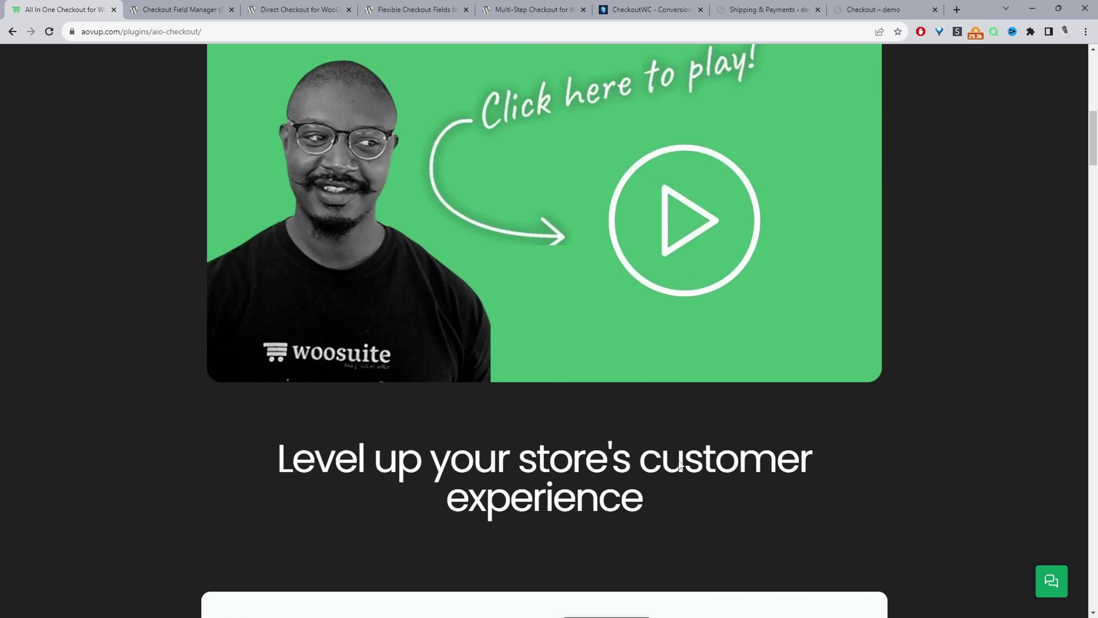
{"action": "scroll", "coordinate": [679, 463], "scroll_direction": "down", "scroll_amount": 10}
{"action": "scroll", "coordinate": [679, 462], "scroll_direction": "up", "scroll_amount": 3}
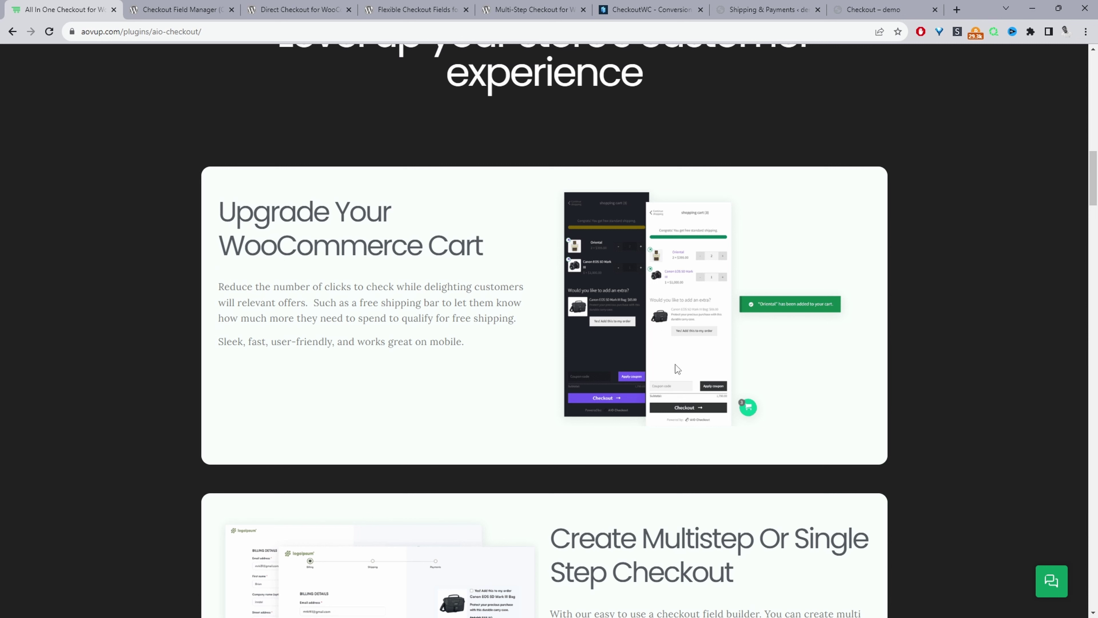
{"action": "scroll", "coordinate": [675, 364], "scroll_direction": "down", "scroll_amount": 8}
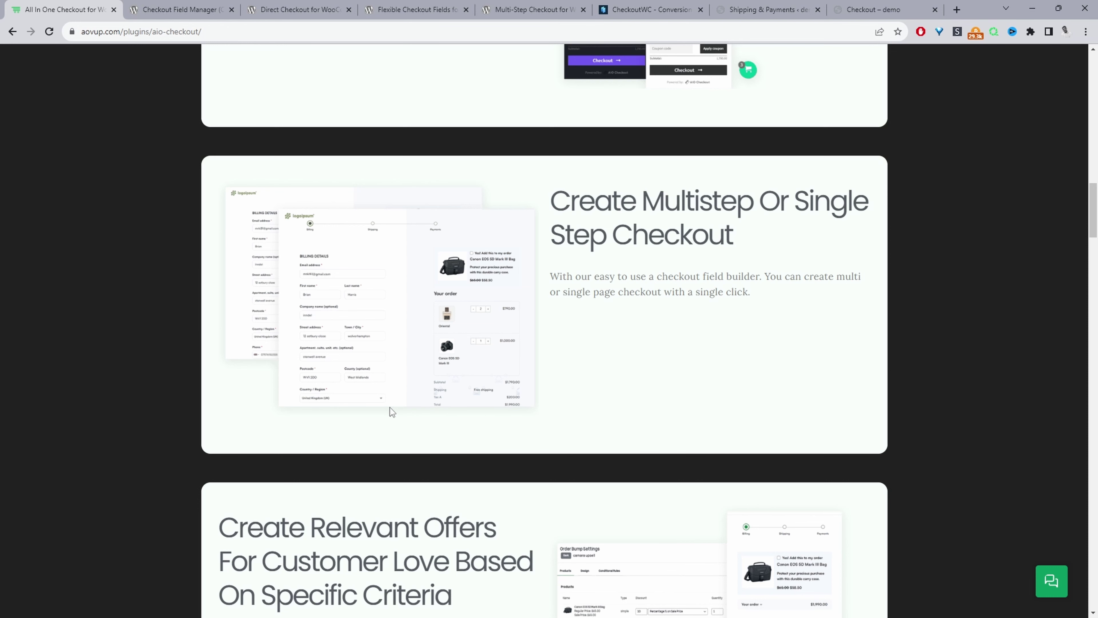
{"action": "scroll", "coordinate": [389, 407], "scroll_direction": "down", "scroll_amount": 6}
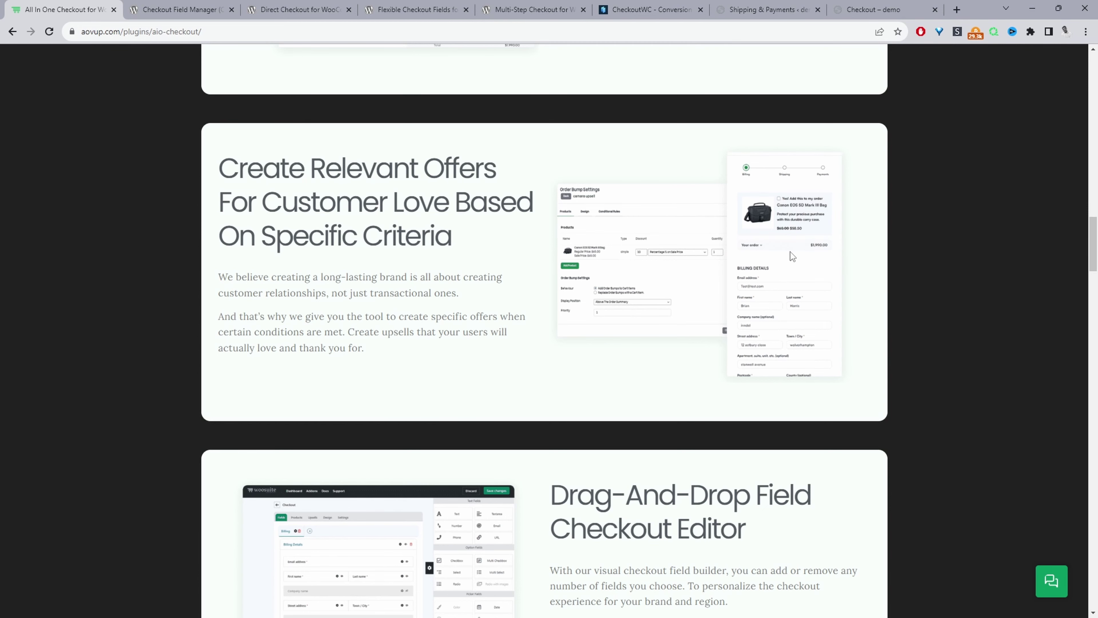
{"action": "scroll", "coordinate": [793, 257], "scroll_direction": "down", "scroll_amount": 6}
{"action": "scroll", "coordinate": [484, 303], "scroll_direction": "up", "scroll_amount": 1}
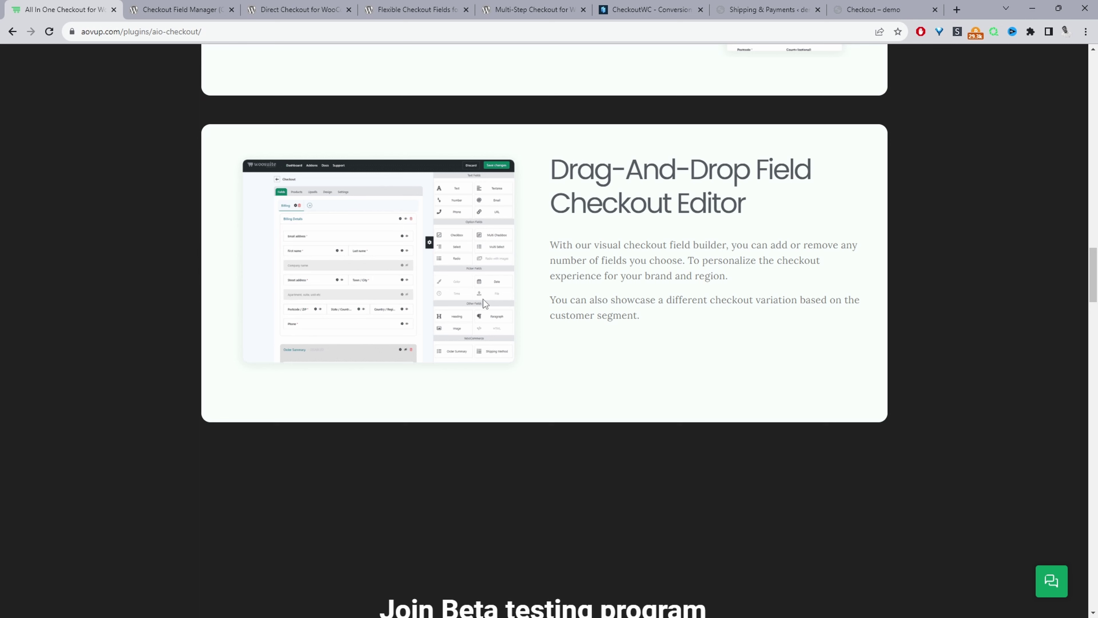
{"action": "scroll", "coordinate": [483, 299], "scroll_direction": "down", "scroll_amount": 15}
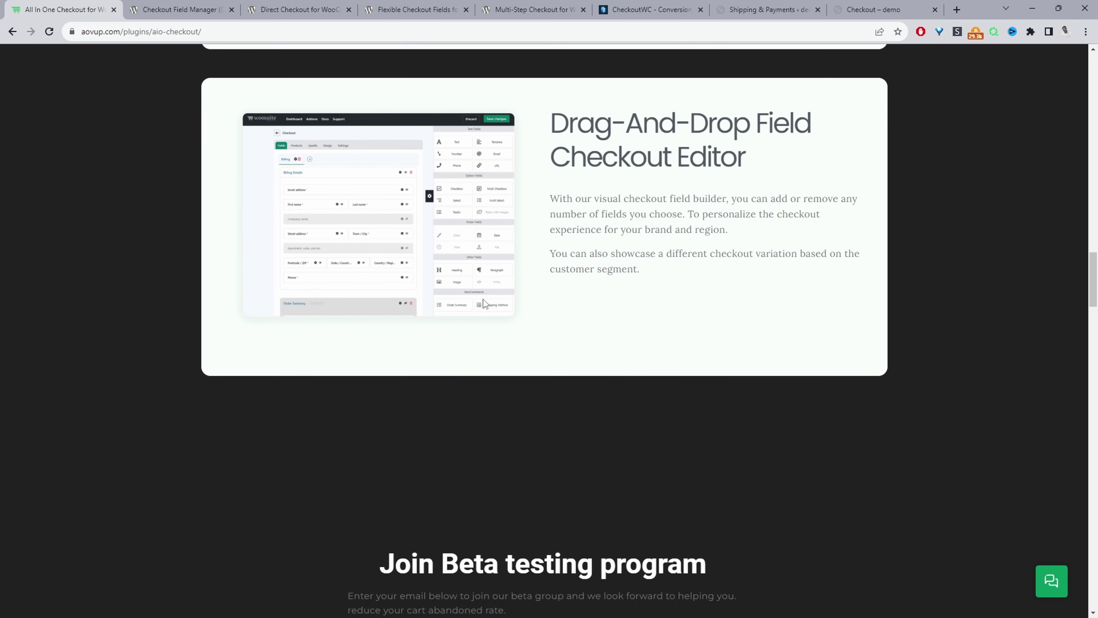
{"action": "scroll", "coordinate": [279, 205], "scroll_direction": "down", "scroll_amount": 20}
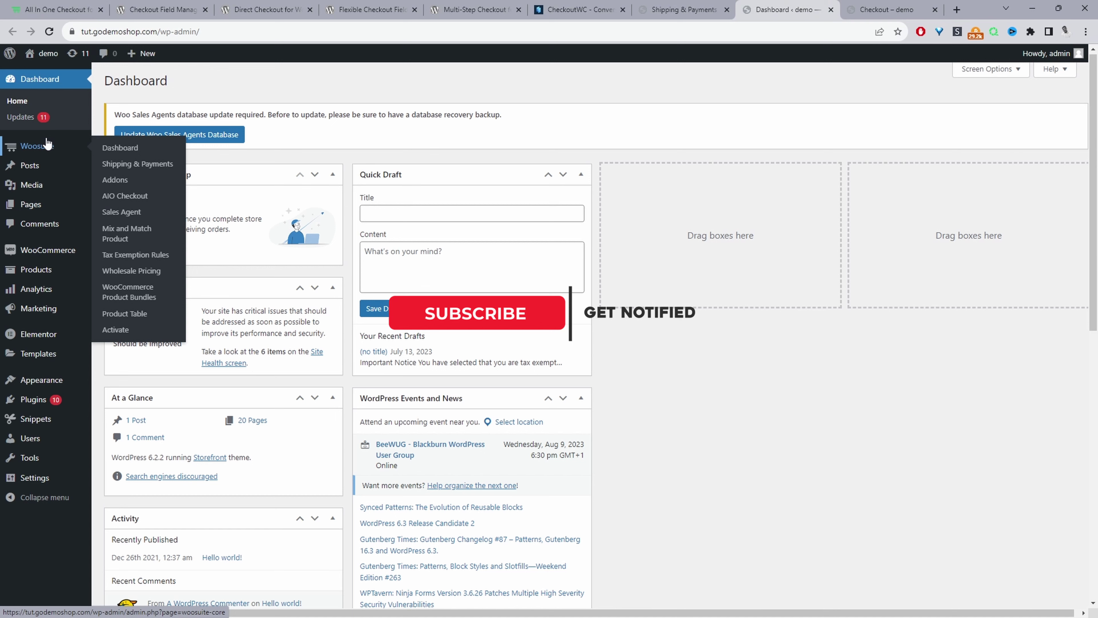
Create a new checkout in Woosuite's AIO Checkout and hide the Phone field in Billing Details
{"action": "left_click", "coordinate": [120, 197]}
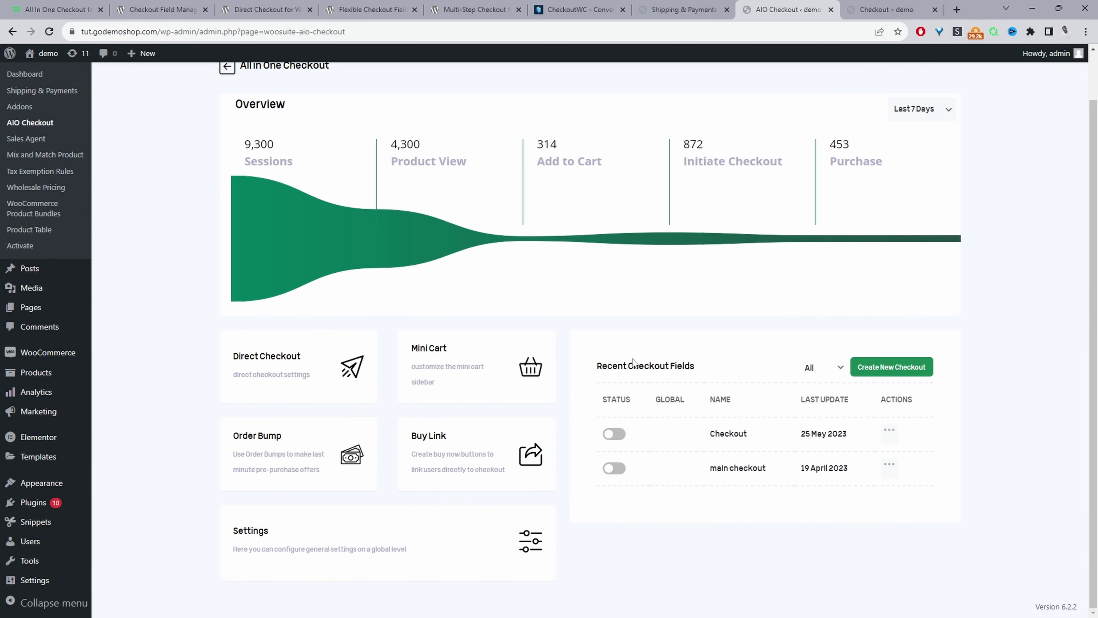
{"action": "left_click", "coordinate": [900, 372]}
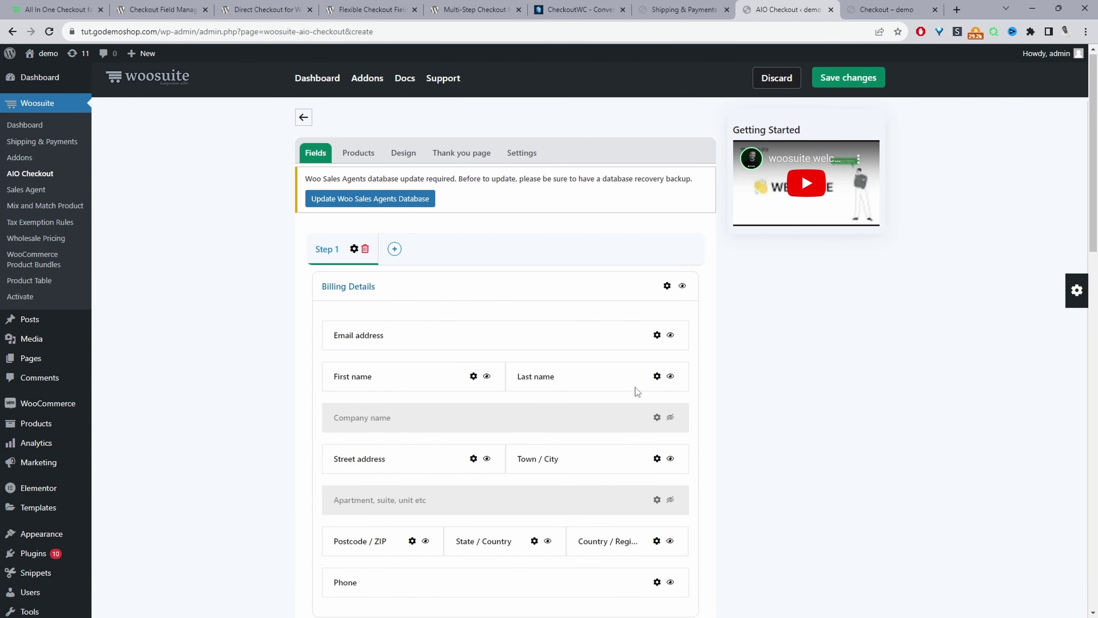
{"action": "scroll", "coordinate": [631, 372], "scroll_direction": "down", "scroll_amount": 5}
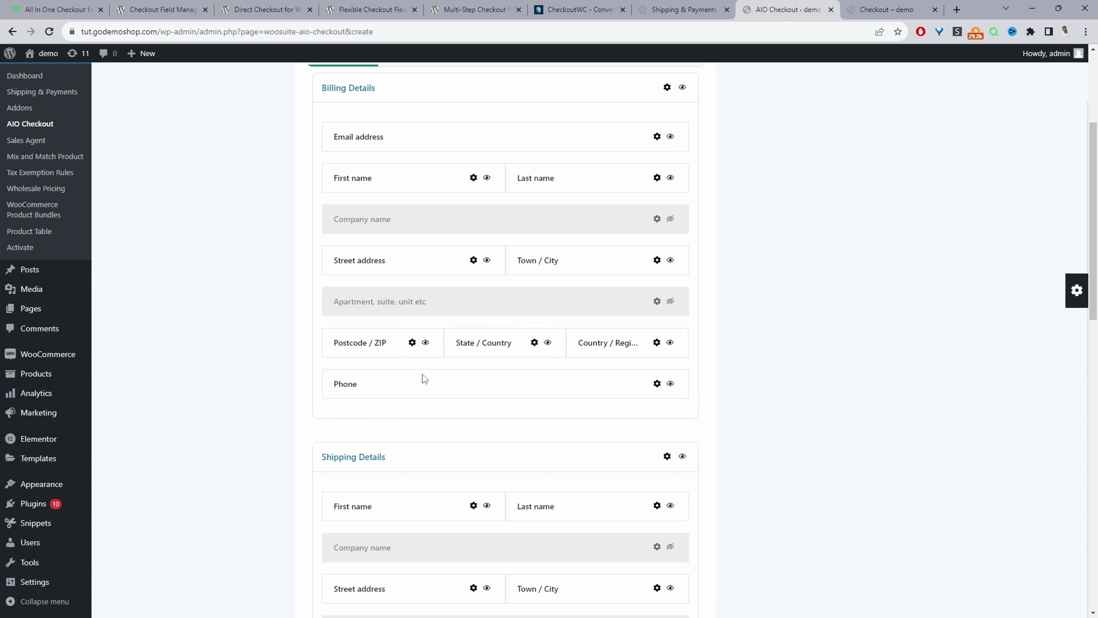
{"action": "left_click", "coordinate": [670, 383]}
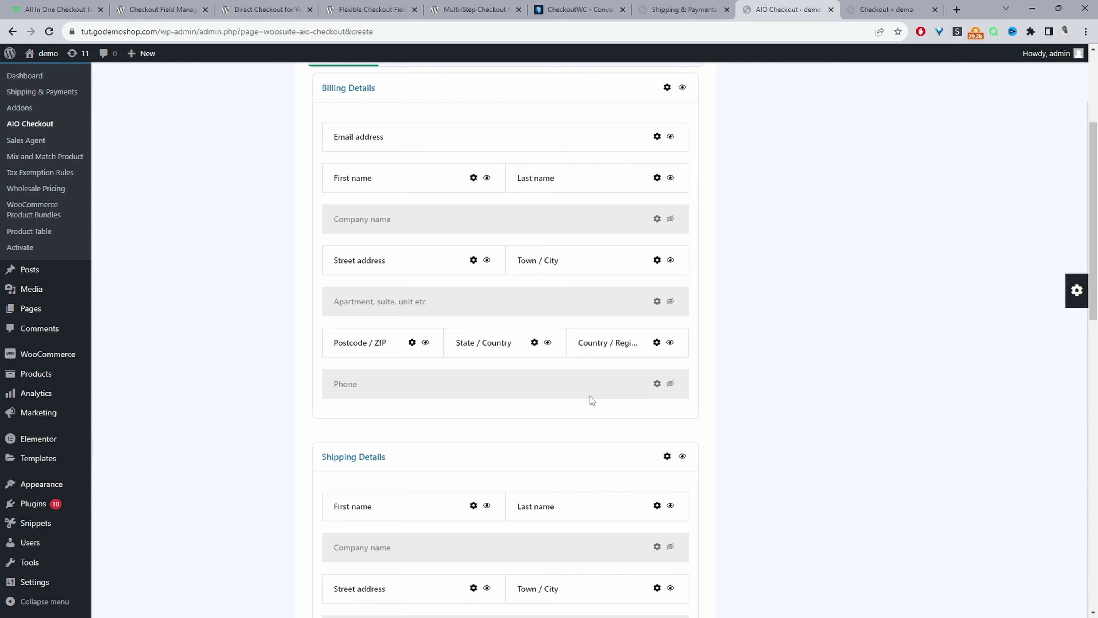
Try a Multi Checkbox field with three blank option rows above the billing Postcode / ZIP row, and delete the field
{"action": "left_click", "coordinate": [1077, 289]}
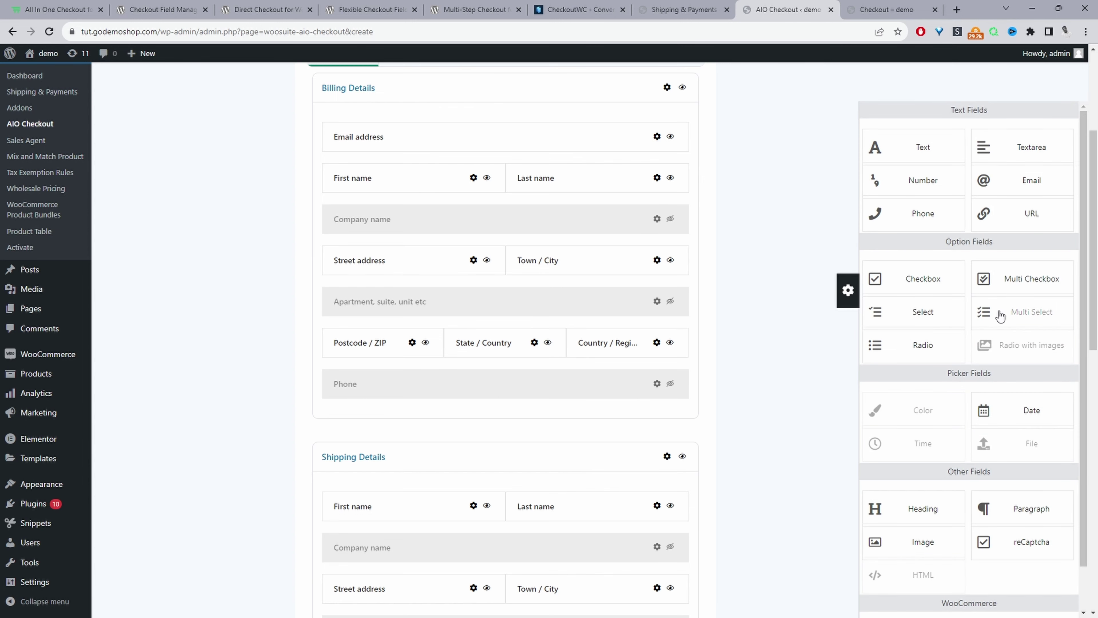
{"action": "left_click_drag", "start_coordinate": [1029, 280], "coordinate": [643, 346]}
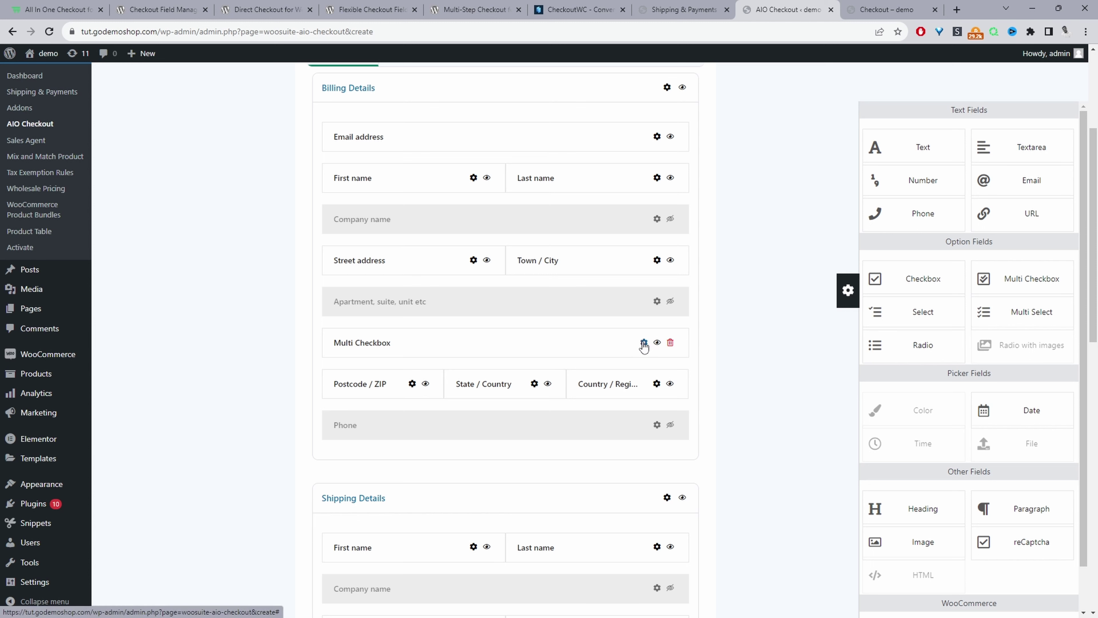
{"action": "left_click", "coordinate": [643, 343]}
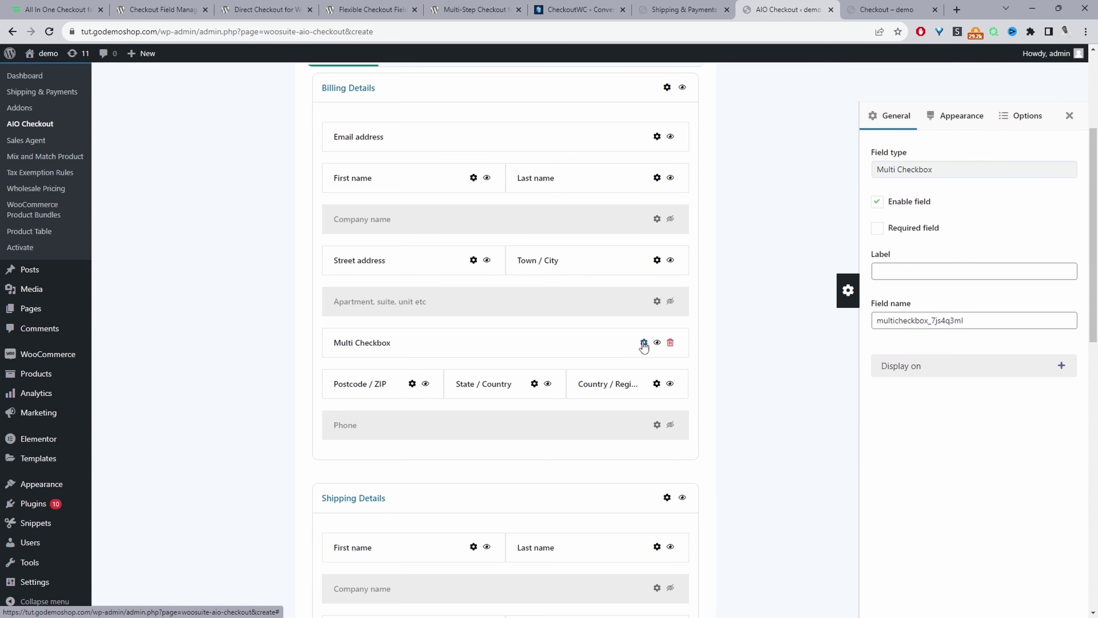
{"action": "left_click", "coordinate": [1016, 116]}
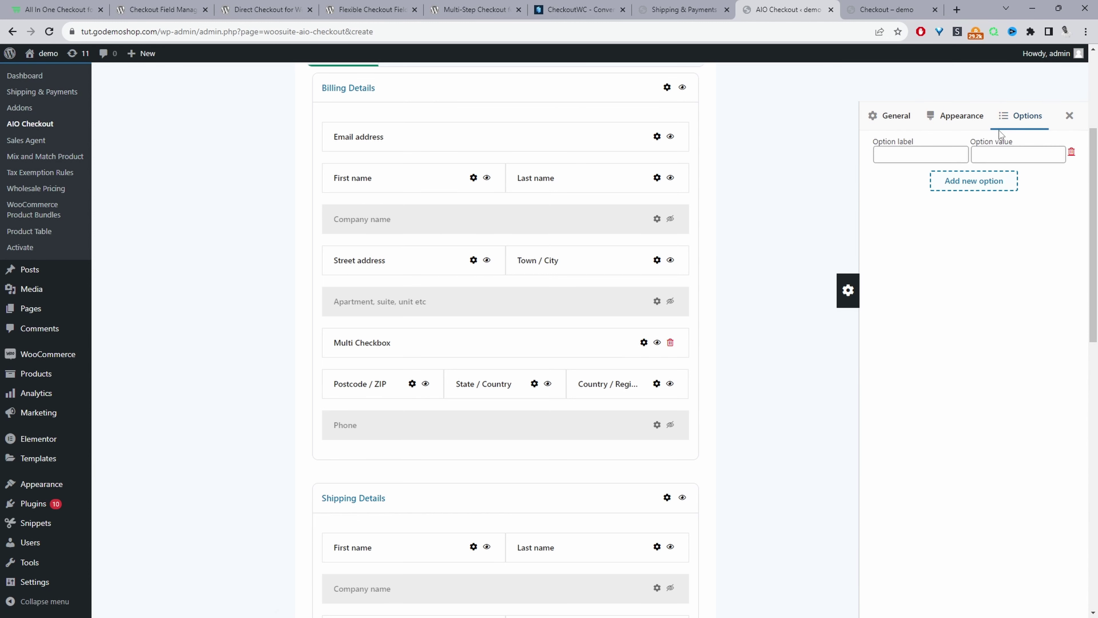
{"action": "left_click", "coordinate": [981, 180]}
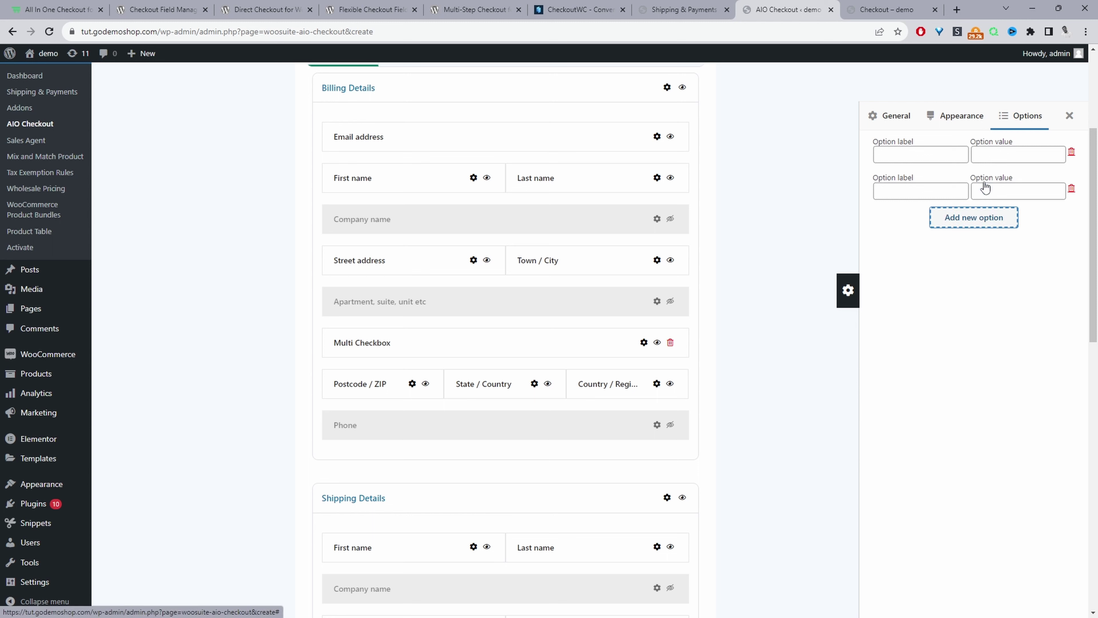
{"action": "left_click", "coordinate": [980, 221]}
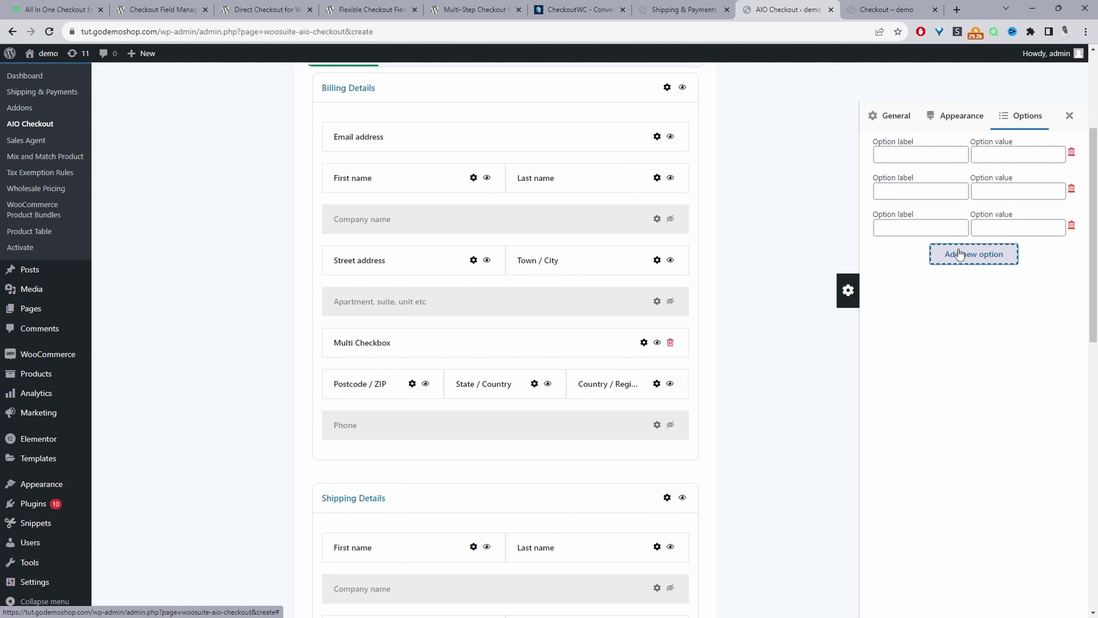
{"action": "left_click", "coordinate": [670, 342]}
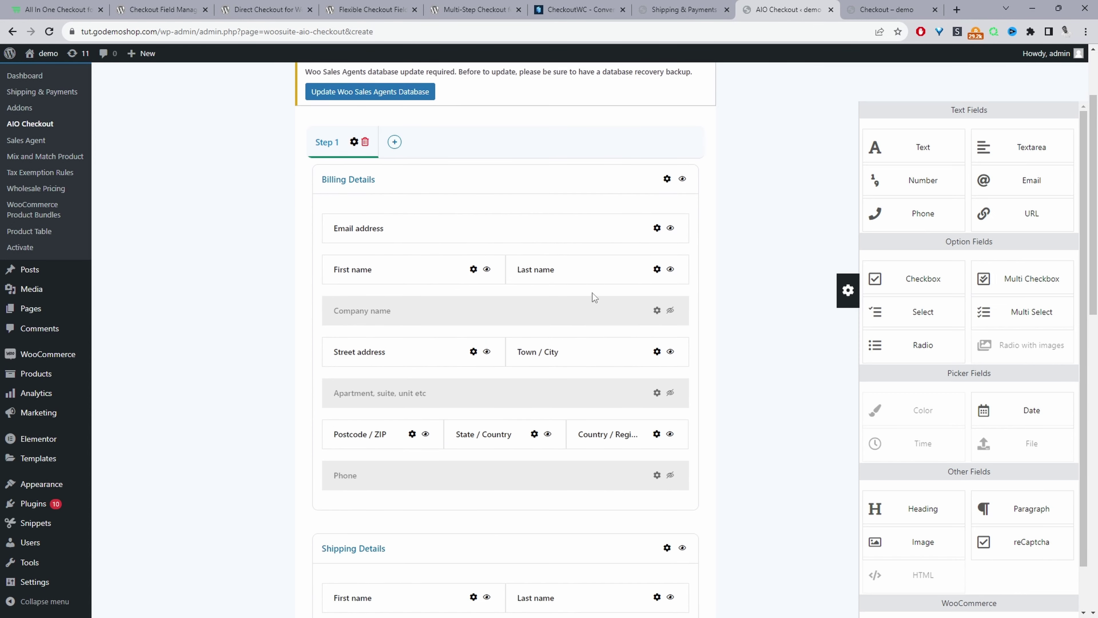
Try the Full width size on the billing First name field and return it to Half width
{"action": "mouse_move", "coordinate": [395, 265]}
{"action": "left_mouse_down"}
{"action": "mouse_move", "coordinate": [380, 287]}
{"action": "mouse_move", "coordinate": [405, 289]}
{"action": "mouse_move", "coordinate": [421, 252]}
{"action": "mouse_move", "coordinate": [399, 269]}
{"action": "left_mouse_up"}
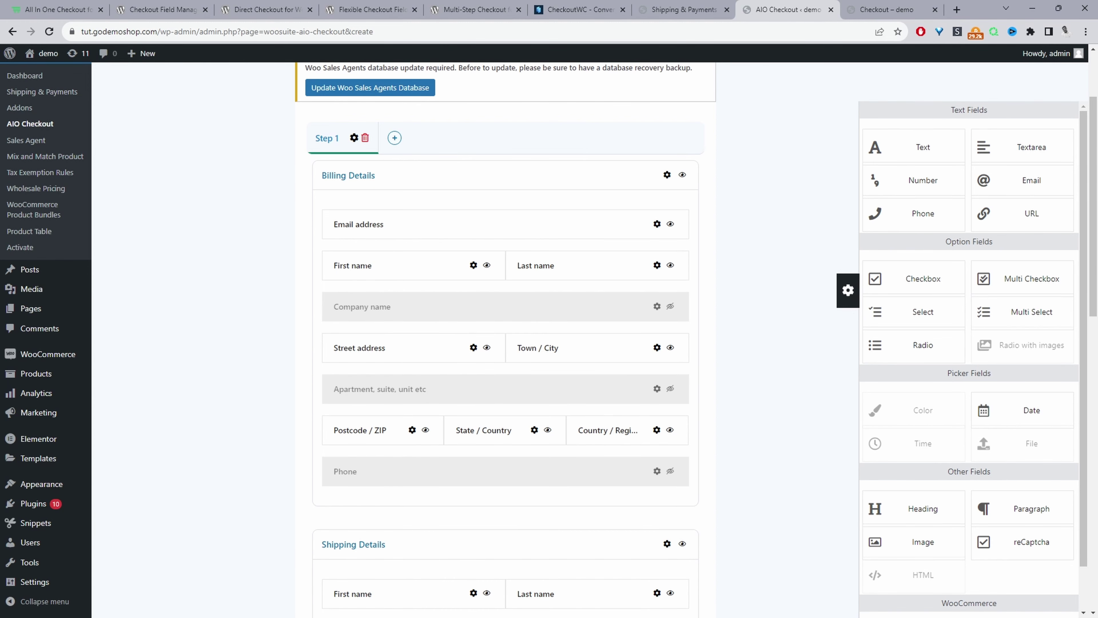
{"action": "left_click", "coordinate": [473, 266]}
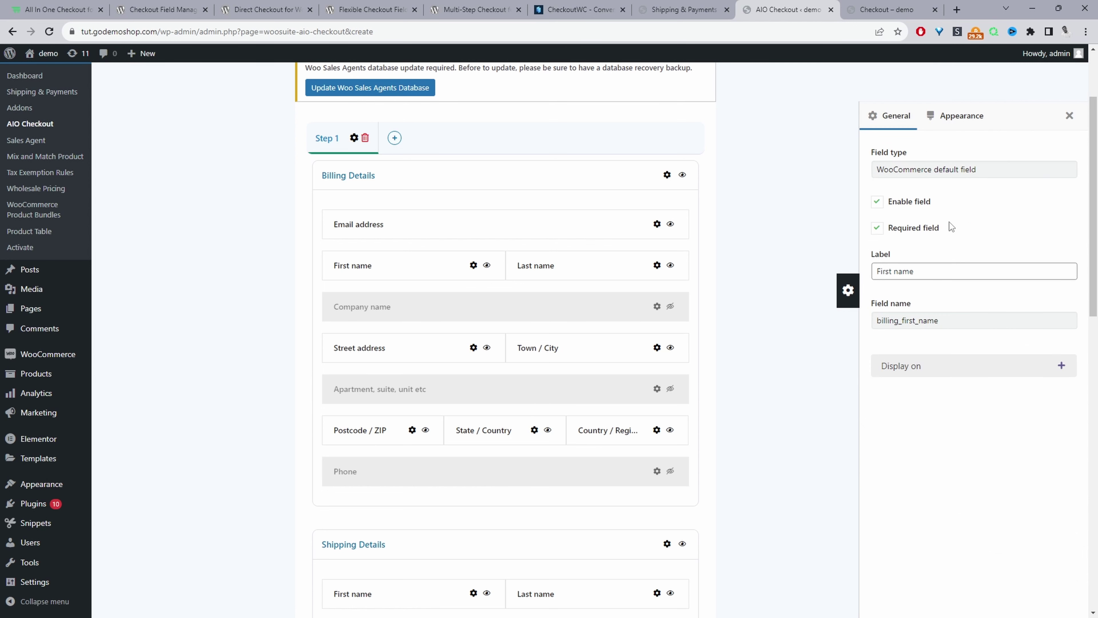
{"action": "left_click", "coordinate": [966, 124]}
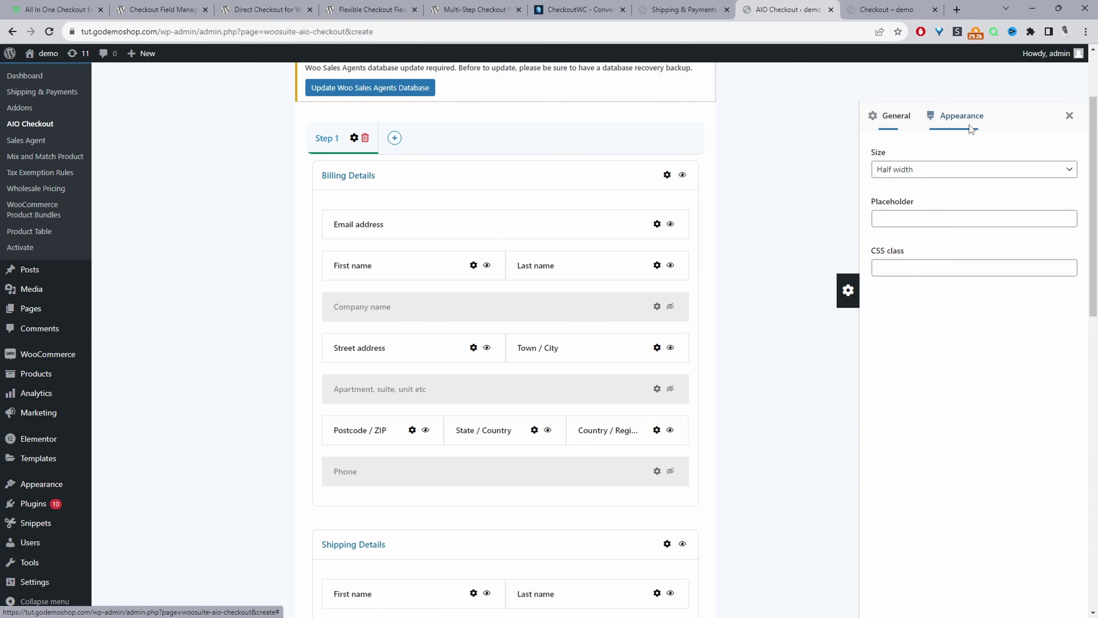
{"action": "left_click", "coordinate": [912, 171]}
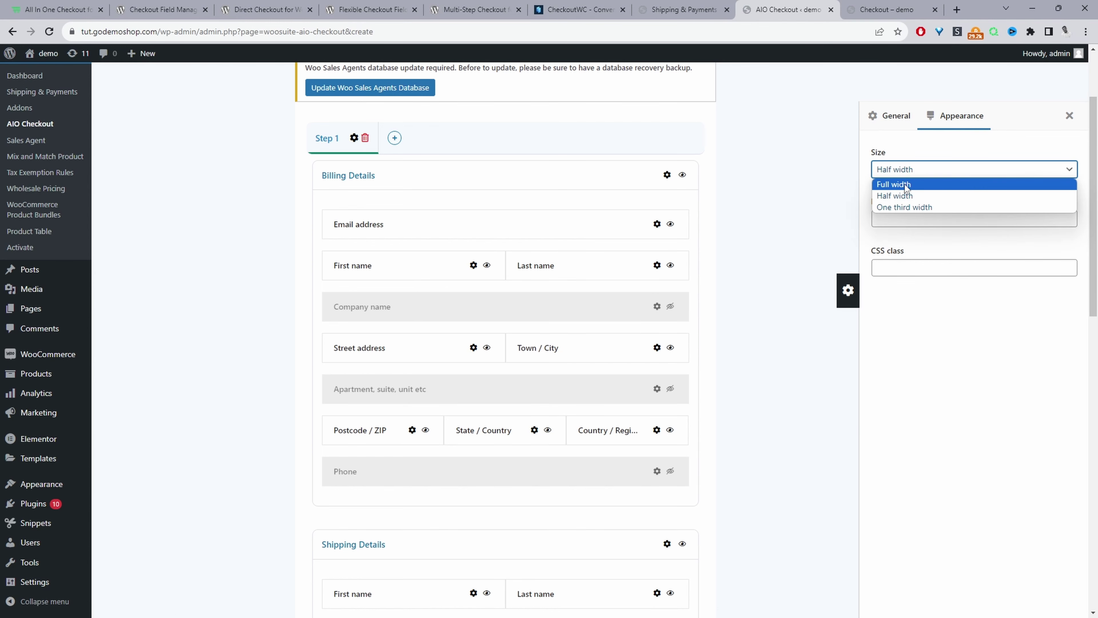
{"action": "left_click", "coordinate": [906, 185]}
{"action": "left_click", "coordinate": [908, 170]}
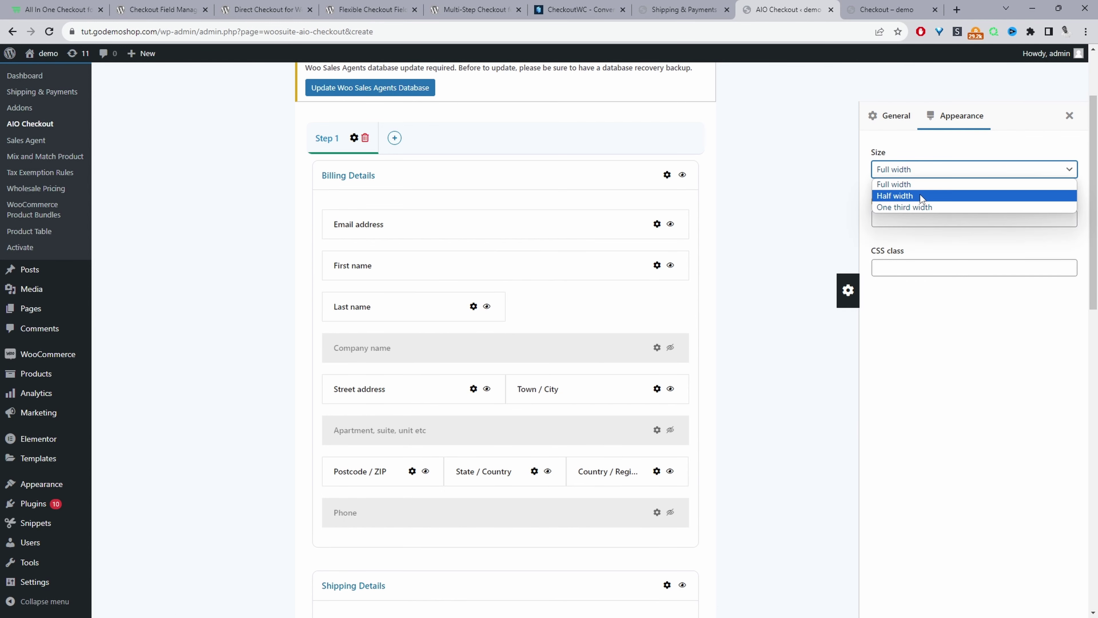
{"action": "left_click", "coordinate": [902, 196]}
{"action": "scroll", "coordinate": [554, 328], "scroll_direction": "down", "scroll_amount": 6}
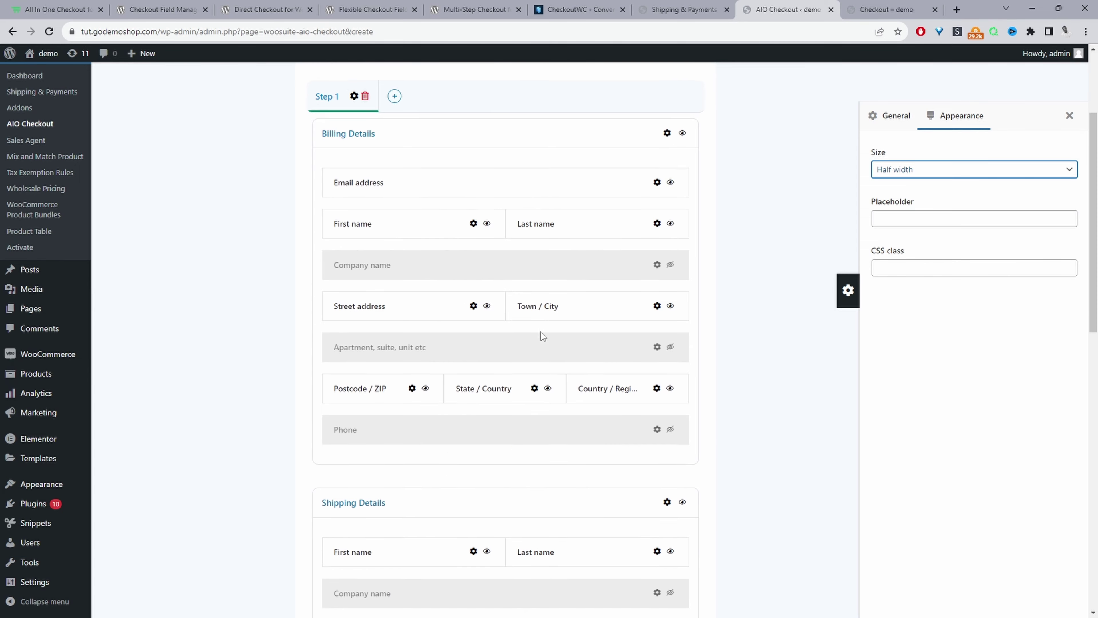
{"action": "scroll", "coordinate": [535, 336], "scroll_direction": "up", "scroll_amount": 6}
{"action": "left_click_drag", "start_coordinate": [428, 170], "coordinate": [448, 203]}
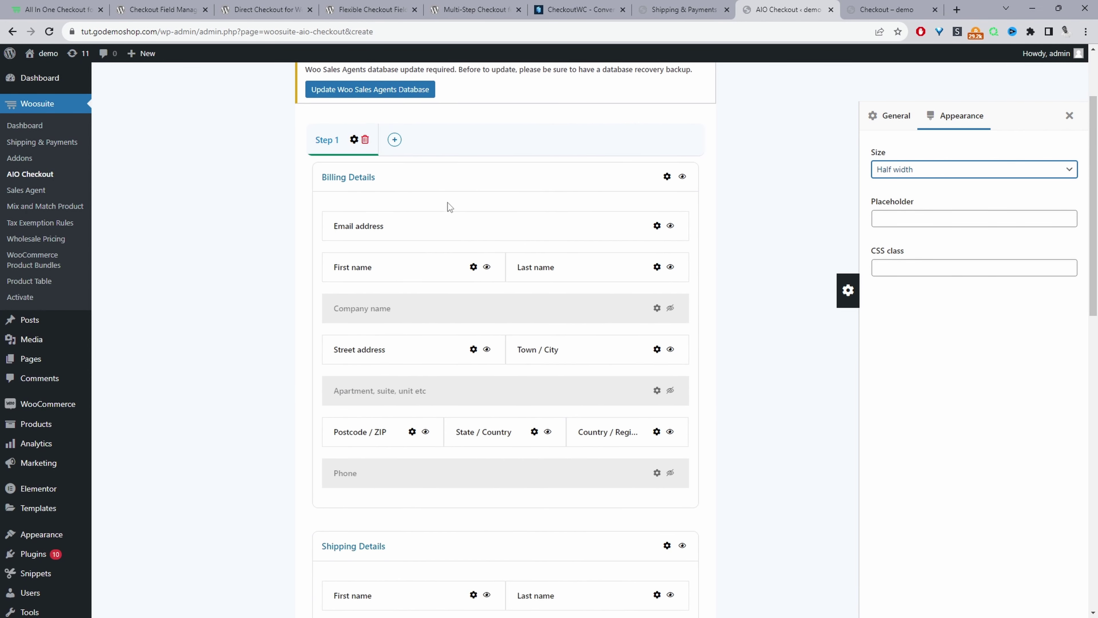
{"action": "scroll", "coordinate": [469, 274], "scroll_direction": "down", "scroll_amount": 6}
{"action": "scroll", "coordinate": [453, 363], "scroll_direction": "up", "scroll_amount": 10}
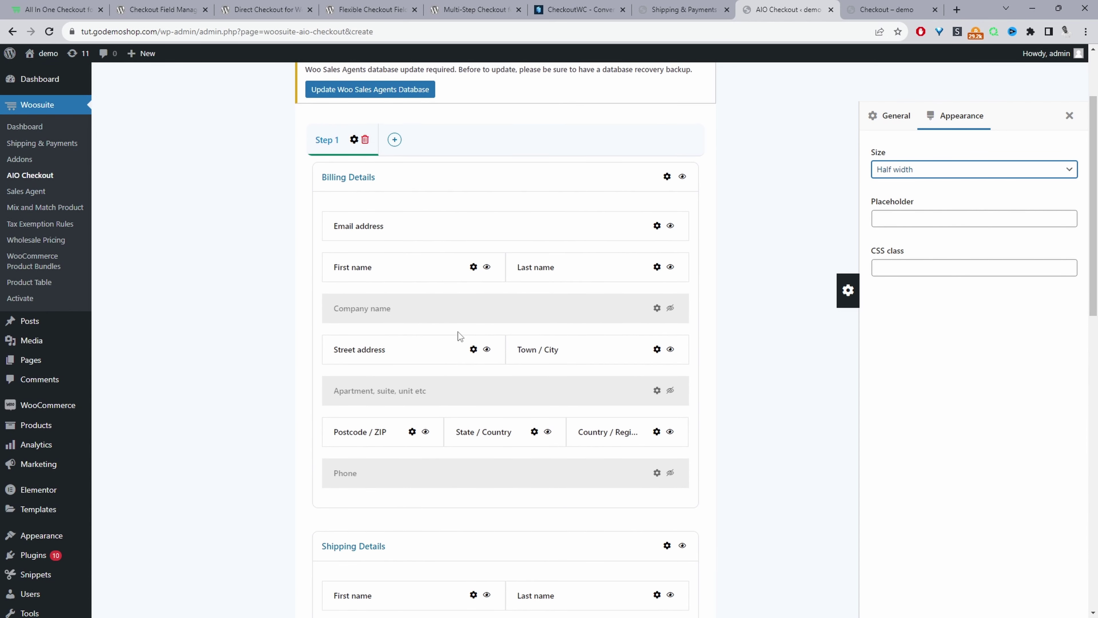
Add a second checkout step and move the Billing Details section from Step 1 into Step 2
{"action": "scroll", "coordinate": [452, 172], "scroll_direction": "down", "scroll_amount": 1}
{"action": "left_click", "coordinate": [395, 135]}
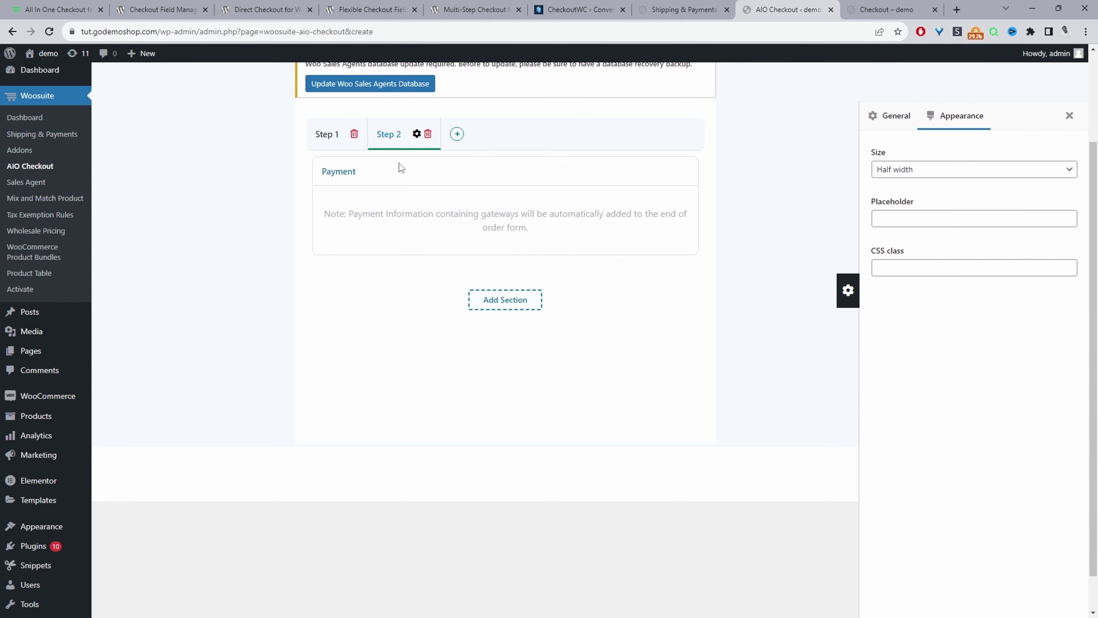
{"action": "left_click", "coordinate": [323, 139]}
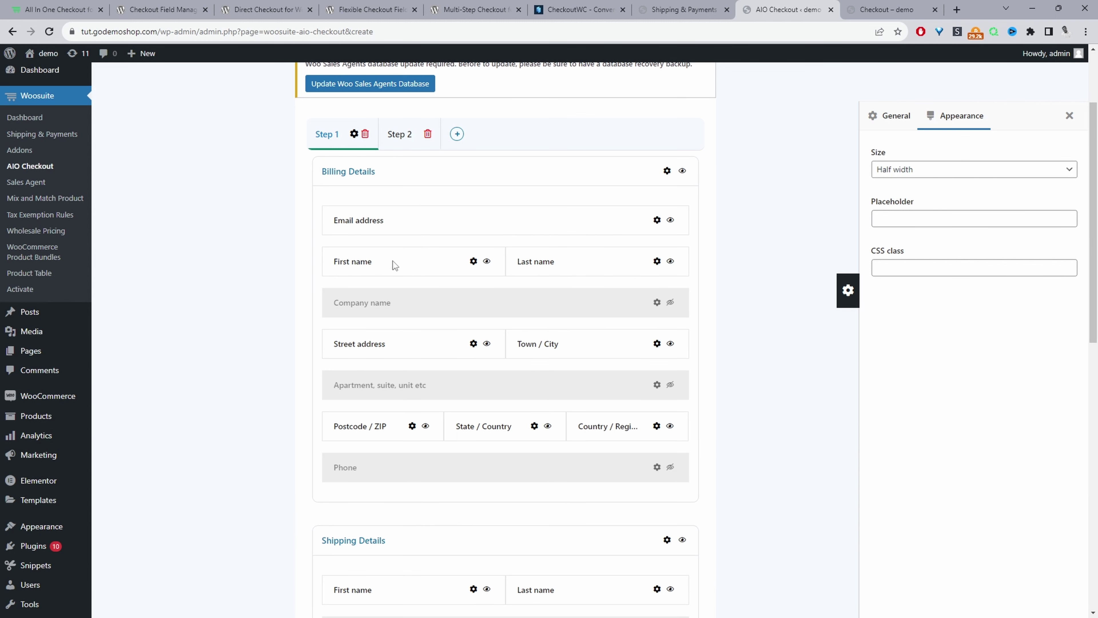
{"action": "left_click_drag", "start_coordinate": [324, 169], "coordinate": [402, 138]}
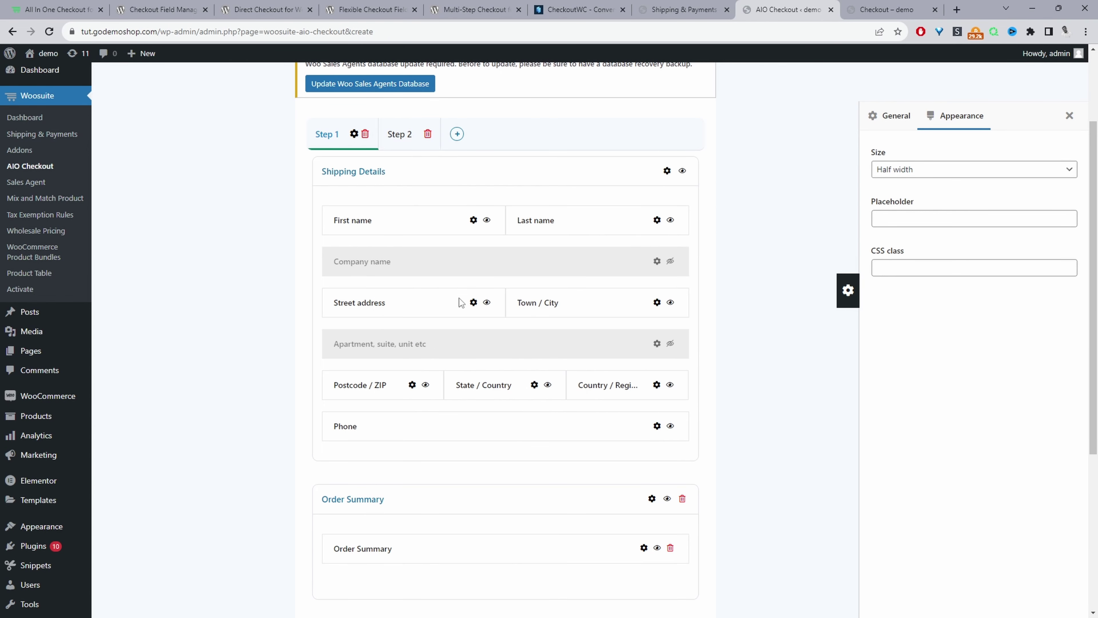
Rename the checkout's Step 2 as Payments
{"action": "scroll", "coordinate": [432, 346], "scroll_direction": "down", "scroll_amount": 6}
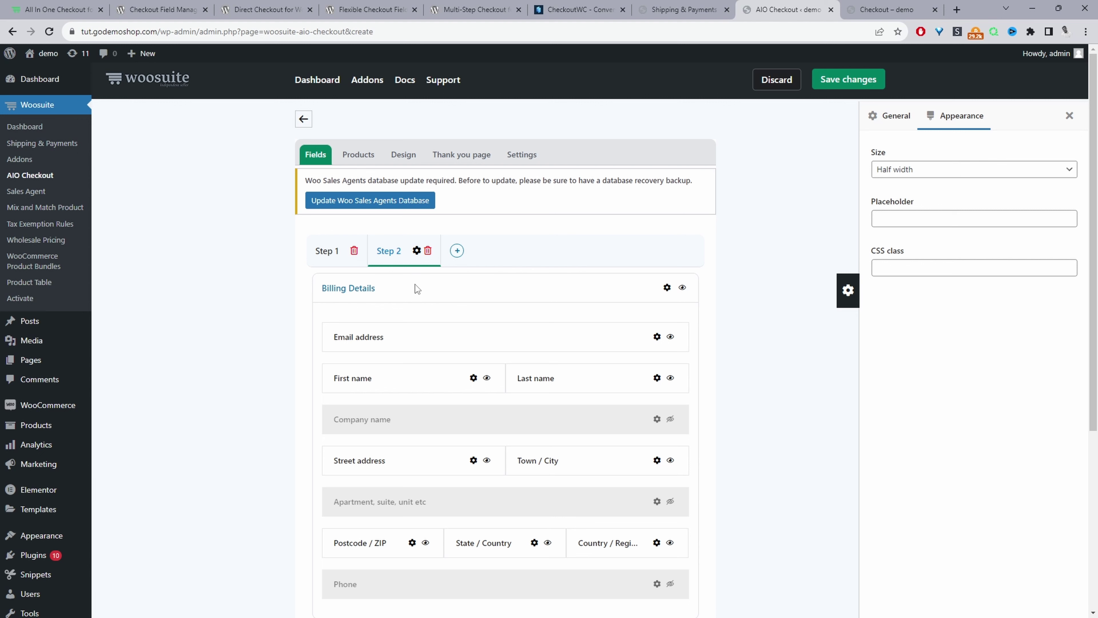
{"action": "left_click", "coordinate": [416, 251]}
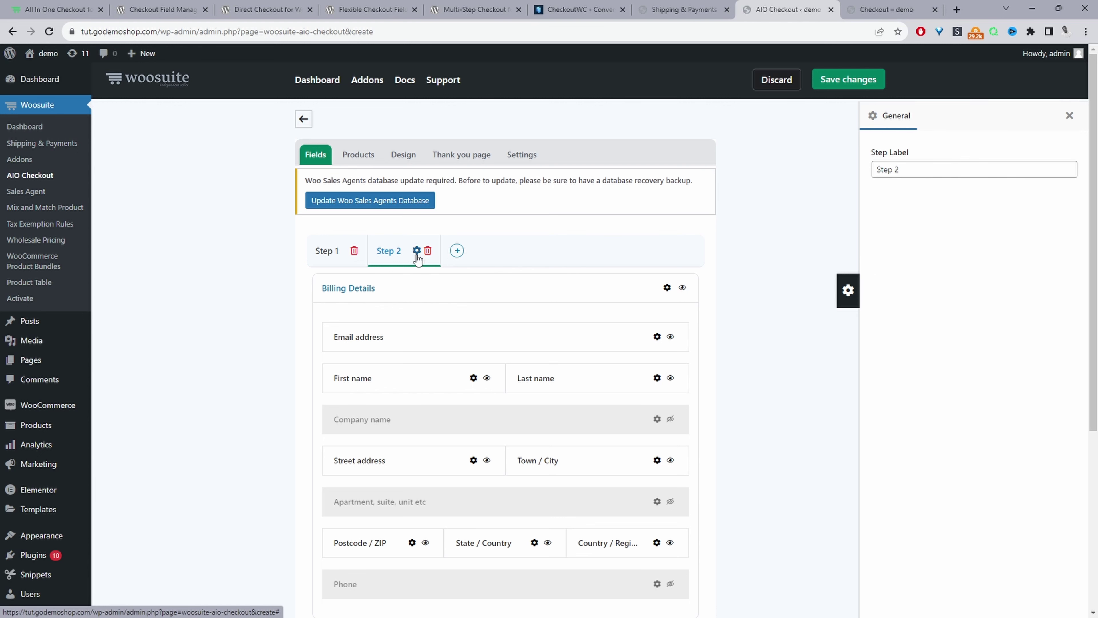
{"action": "left_click_drag", "start_coordinate": [900, 169], "coordinate": [874, 169]}
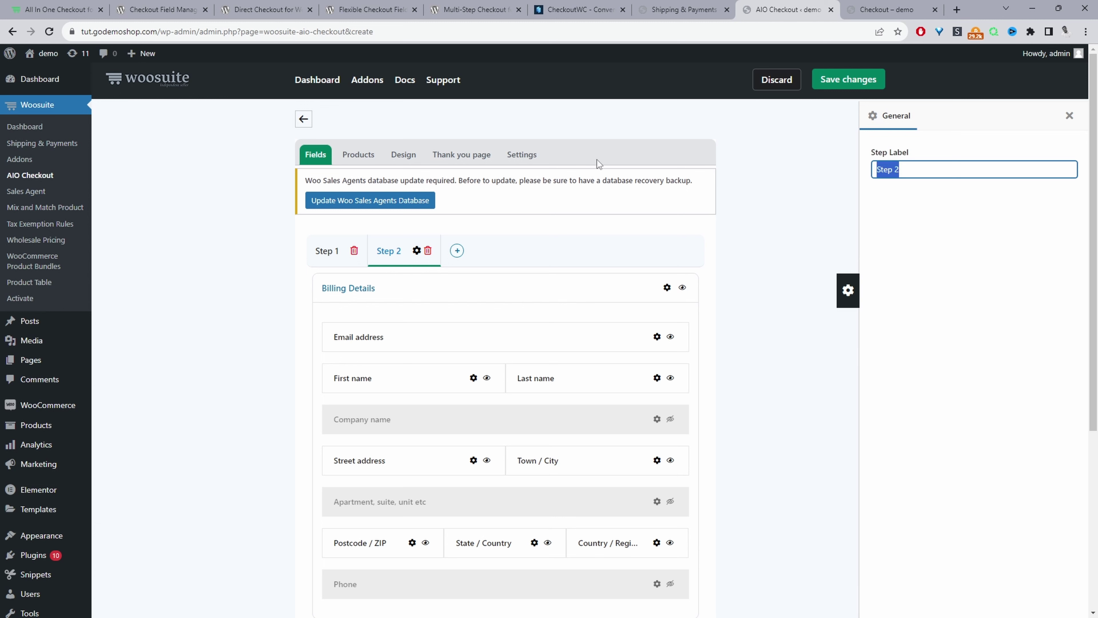
{"action": "type", "text": "Payments"}
Rename the checkout's Step 1 as Billing
{"action": "left_click", "coordinate": [325, 250]}
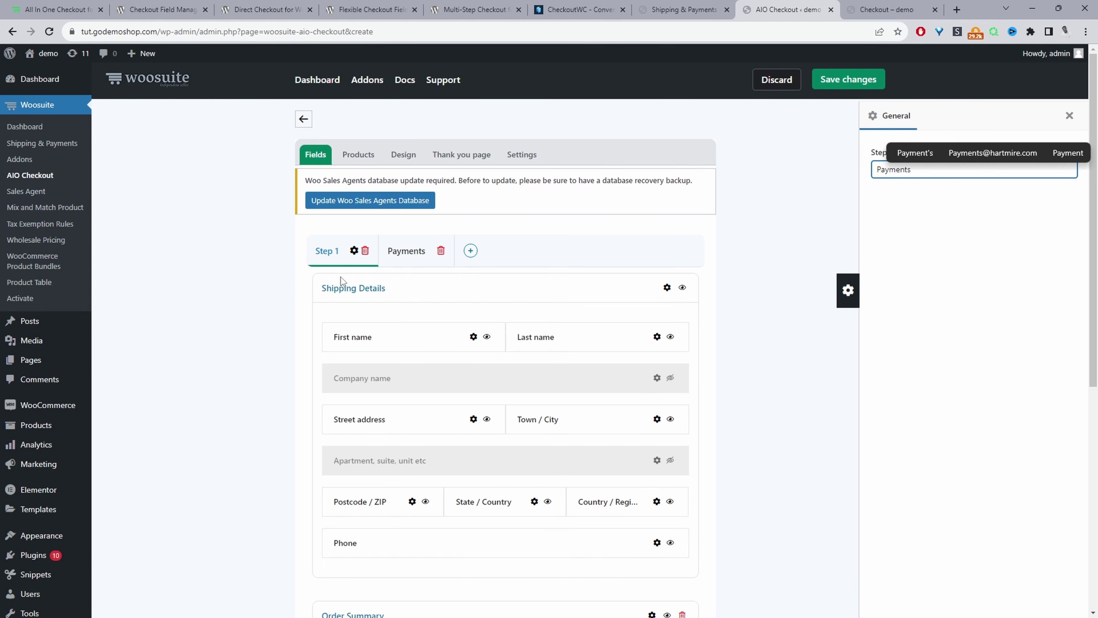
{"action": "left_click", "coordinate": [353, 251]}
{"action": "left_click_drag", "start_coordinate": [899, 169], "coordinate": [874, 170]}
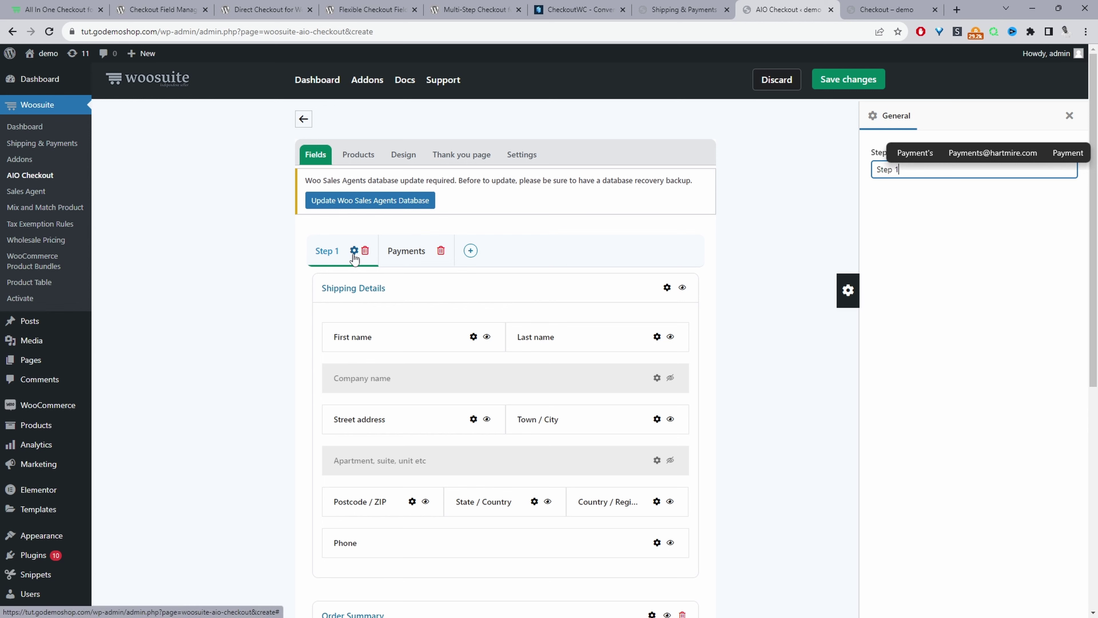
{"action": "type", "text": "Billing"}
{"action": "left_click", "coordinate": [800, 255]}
Apply the Multiple Columns Modern design template to the checkout form
{"action": "left_click", "coordinate": [360, 160]}
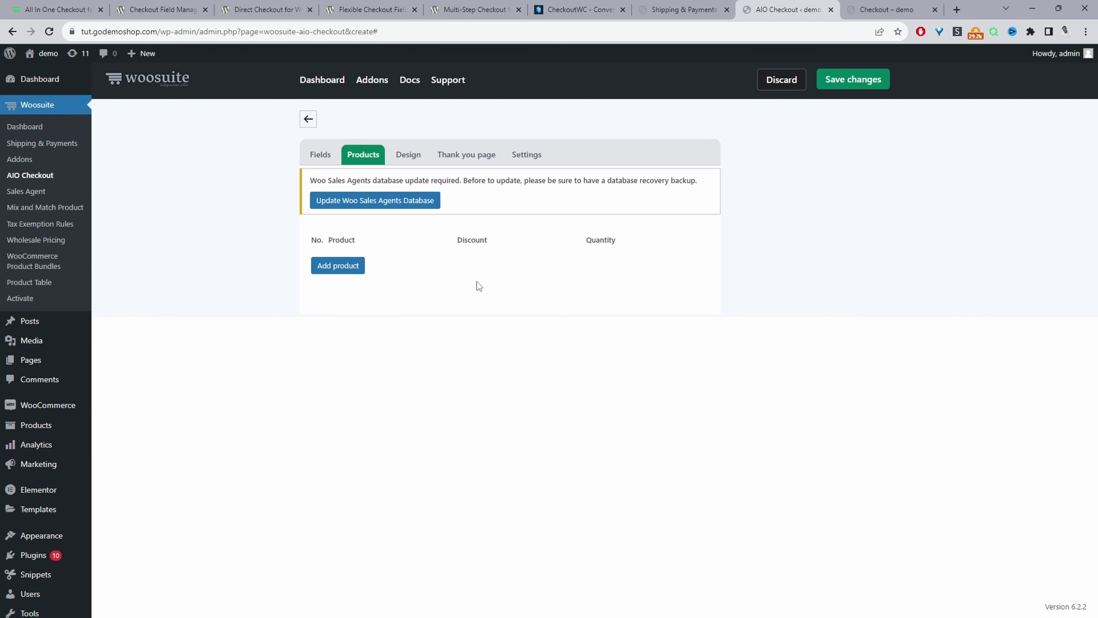
{"action": "left_click", "coordinate": [407, 158]}
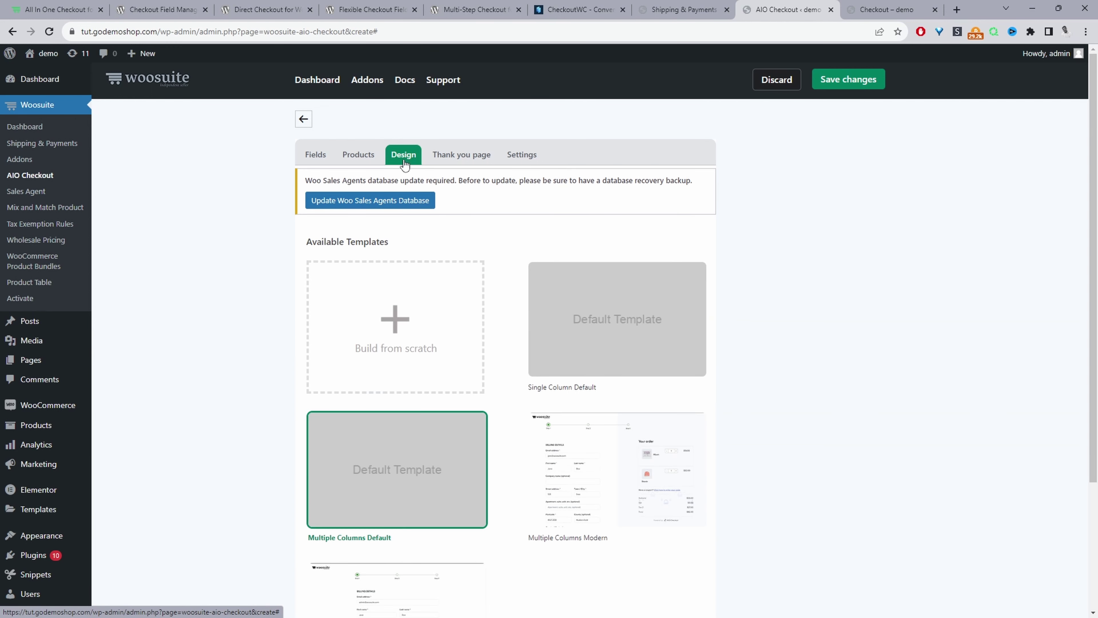
{"action": "scroll", "coordinate": [596, 277], "scroll_direction": "down", "scroll_amount": 4}
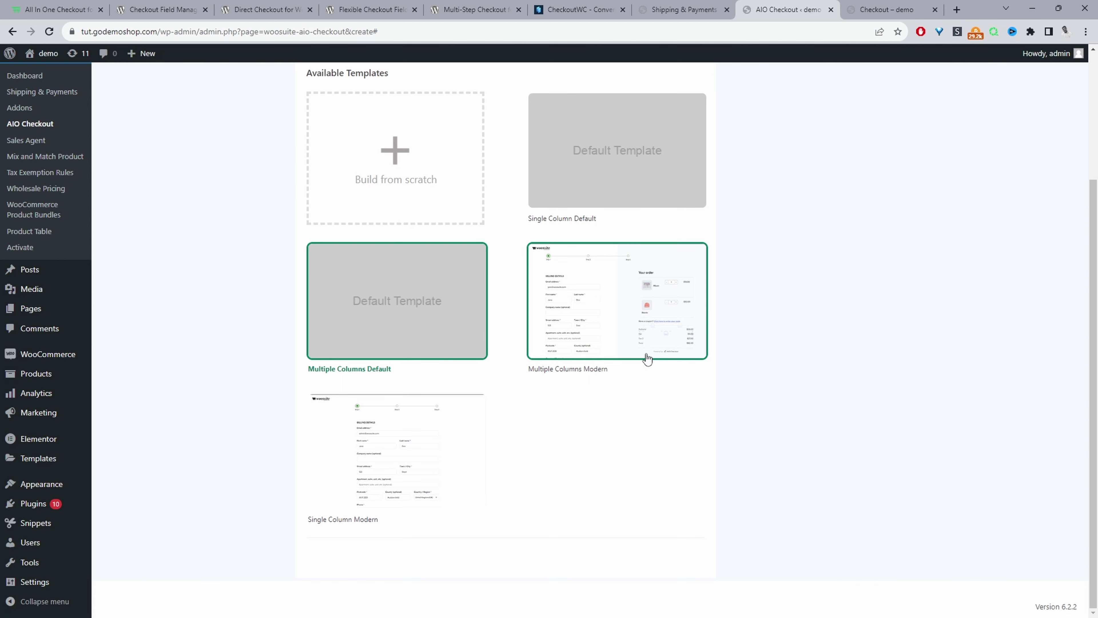
{"action": "left_click", "coordinate": [646, 334]}
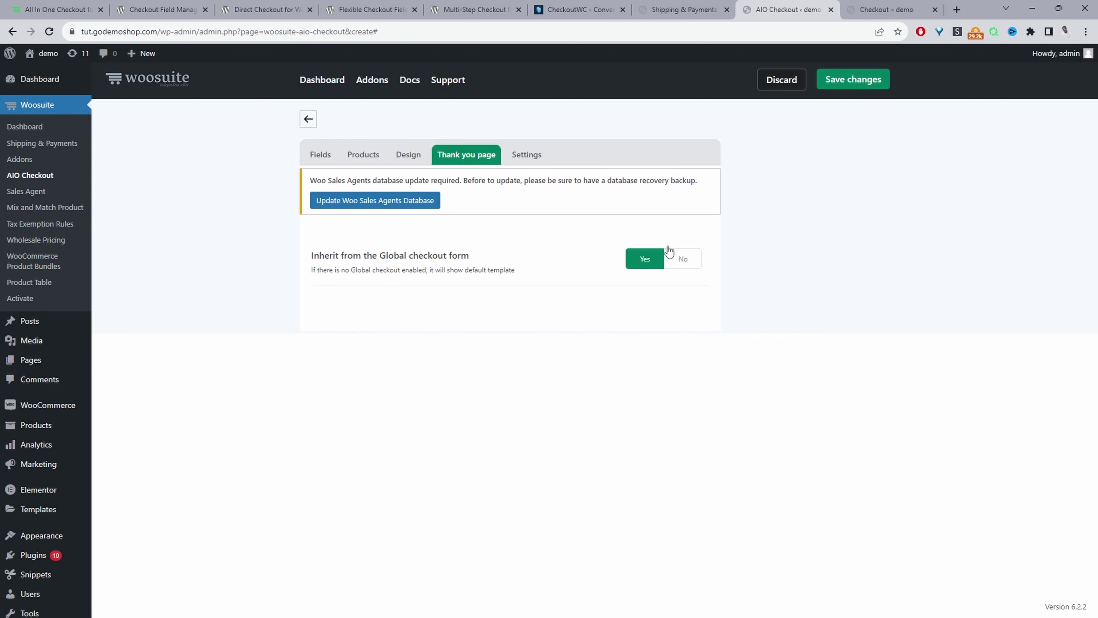
Stop the thank you page inheriting from the Global checkout form and give it the Multiple Columns Default template
{"action": "left_click", "coordinate": [693, 261]}
{"action": "scroll", "coordinate": [588, 318], "scroll_direction": "down", "scroll_amount": 5}
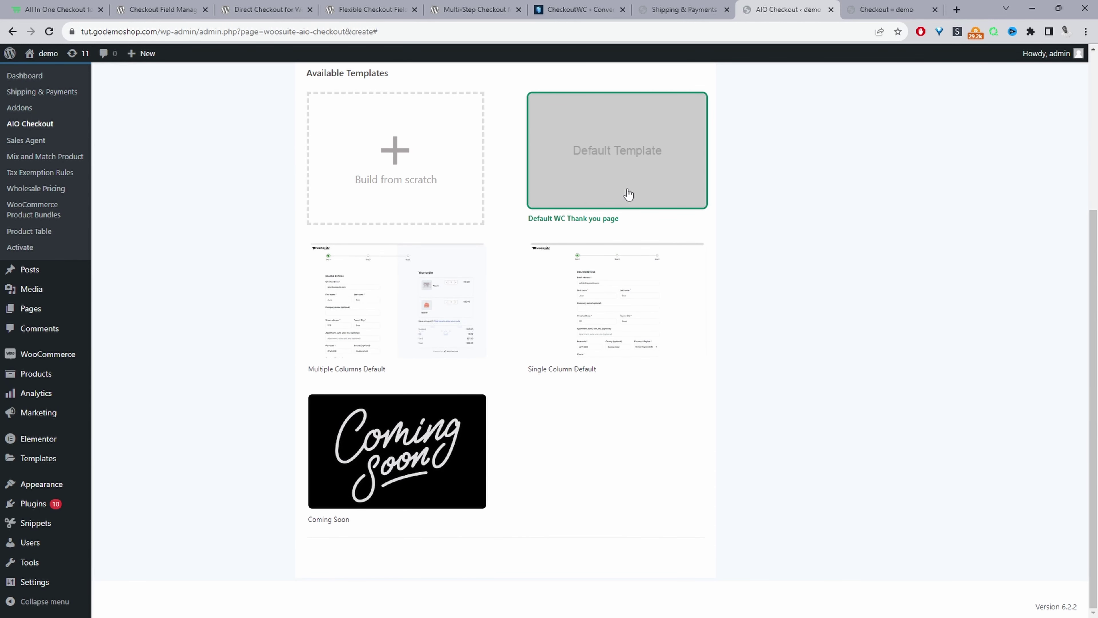
{"action": "left_click", "coordinate": [420, 325]}
{"action": "scroll", "coordinate": [421, 324], "scroll_direction": "up", "scroll_amount": 1}
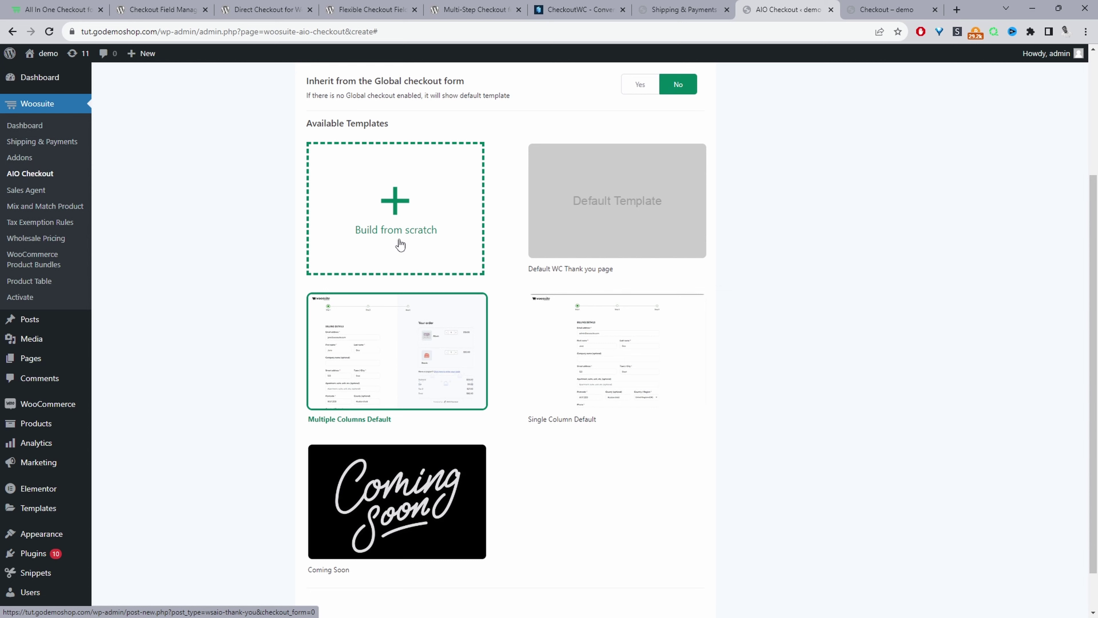
{"action": "scroll", "coordinate": [399, 244], "scroll_direction": "up", "scroll_amount": 4}
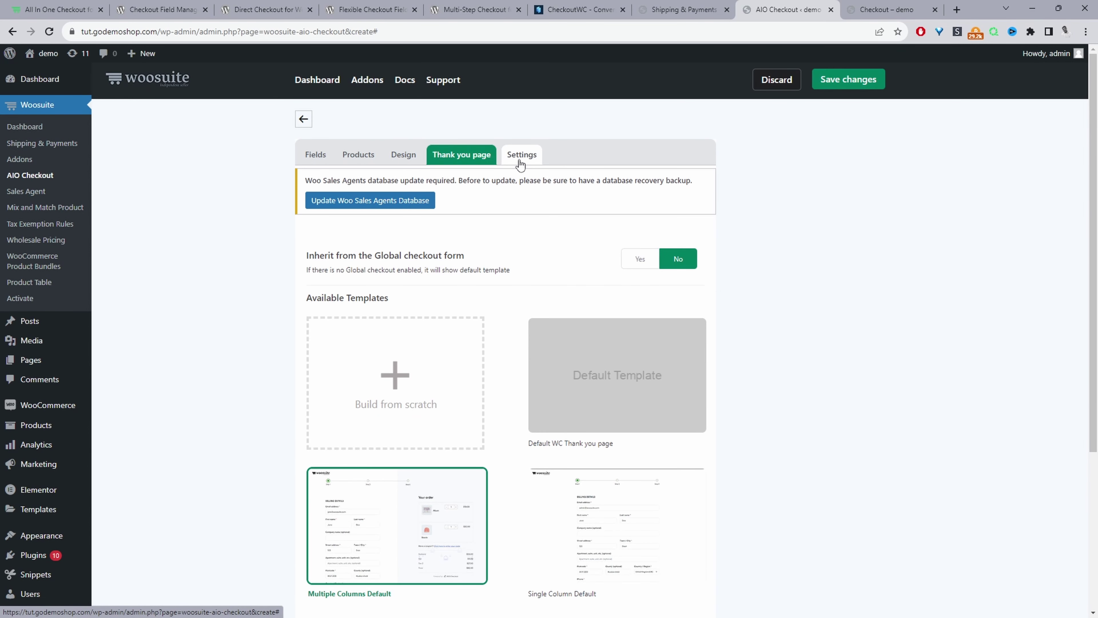
Enable the checkout form as the Global Checkout and name it "defualt 07/23"
{"action": "left_click", "coordinate": [521, 158]}
{"action": "left_click", "coordinate": [681, 256]}
{"action": "left_click", "coordinate": [647, 331]}
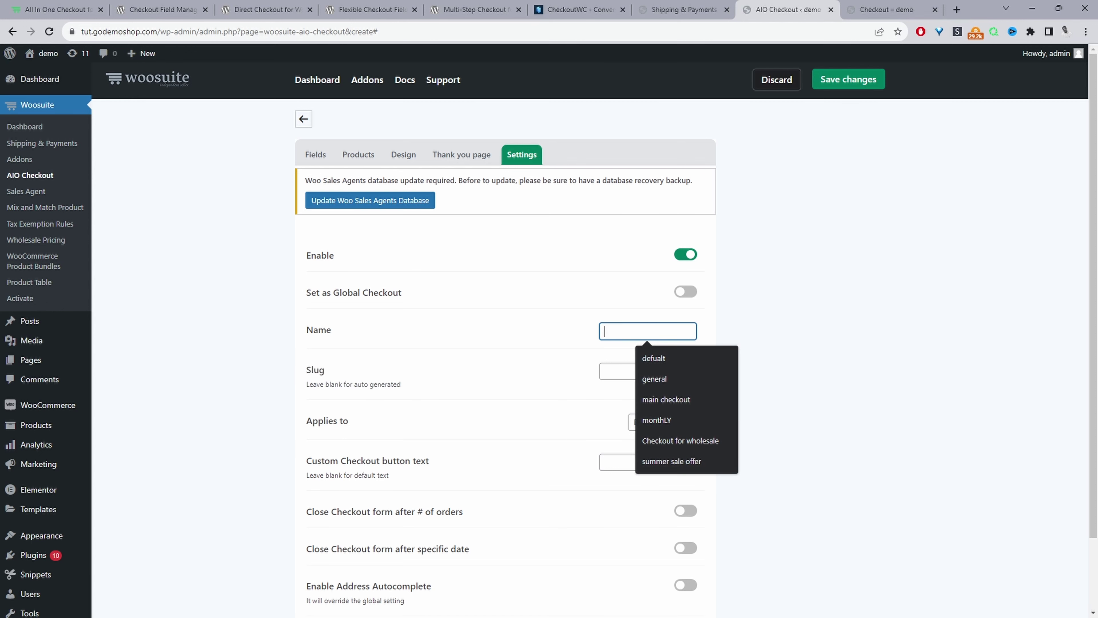
{"action": "left_click", "coordinate": [687, 293]}
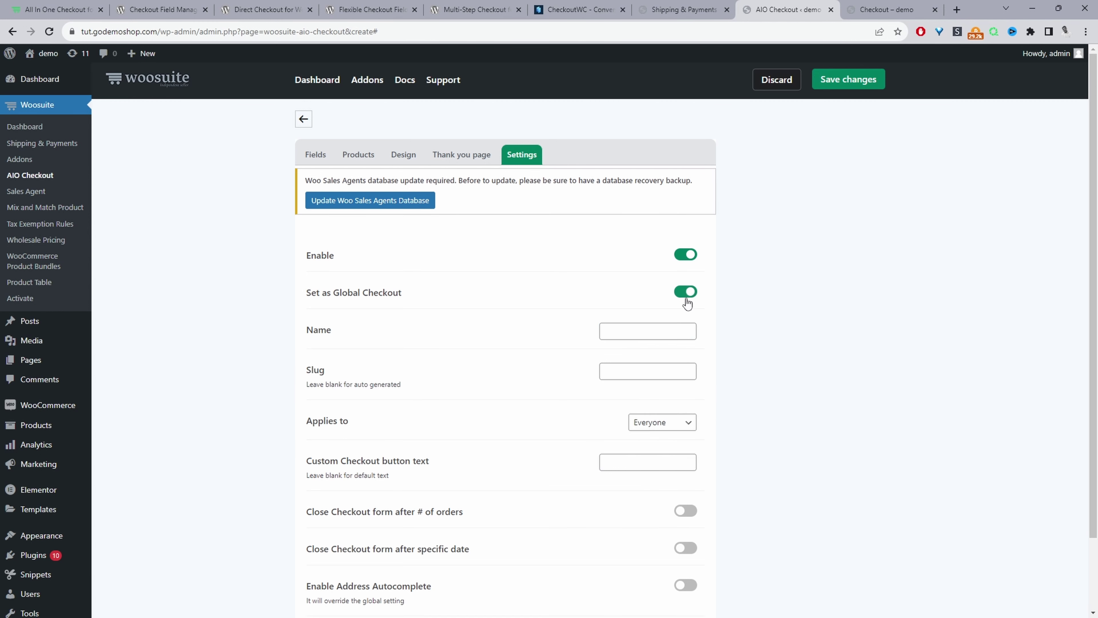
{"action": "left_click", "coordinate": [647, 331]}
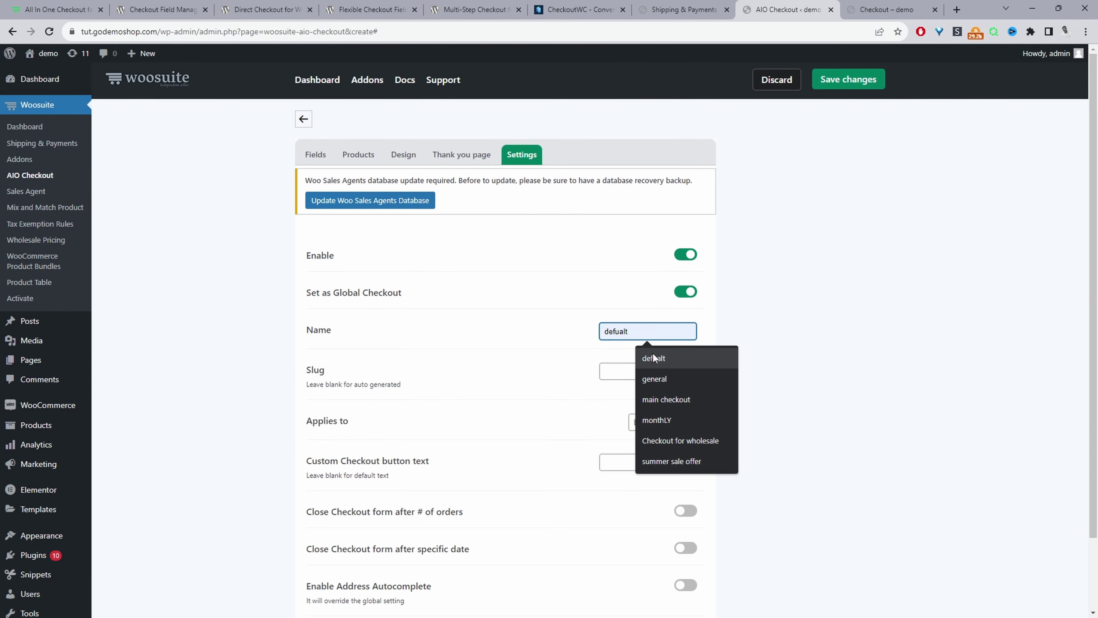
{"action": "left_click", "coordinate": [652, 358]}
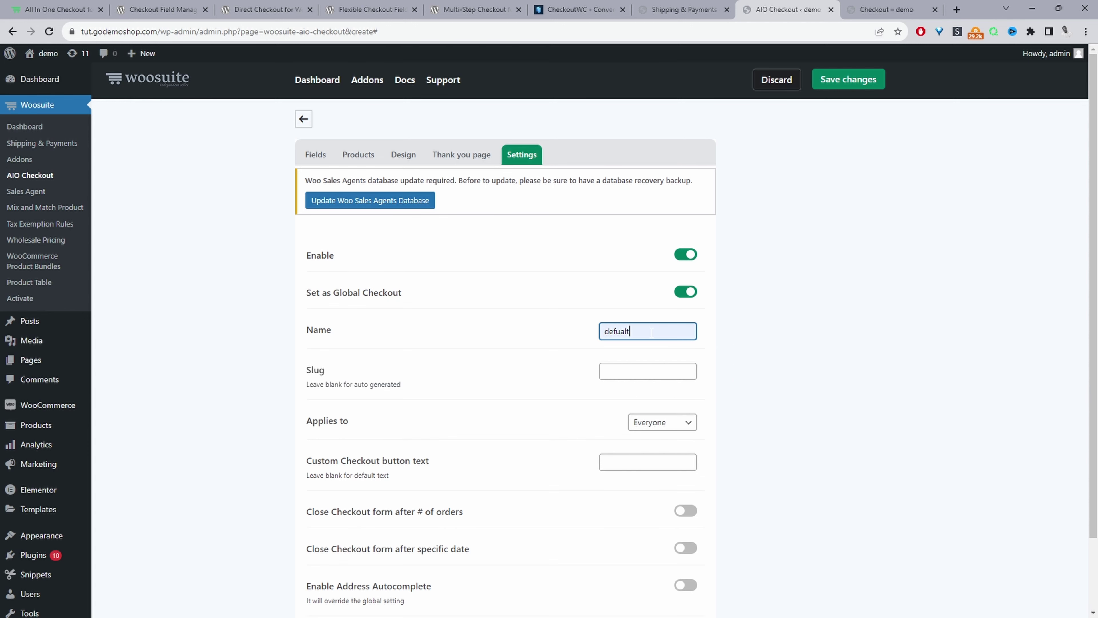
{"action": "type", "text": "07/23"}
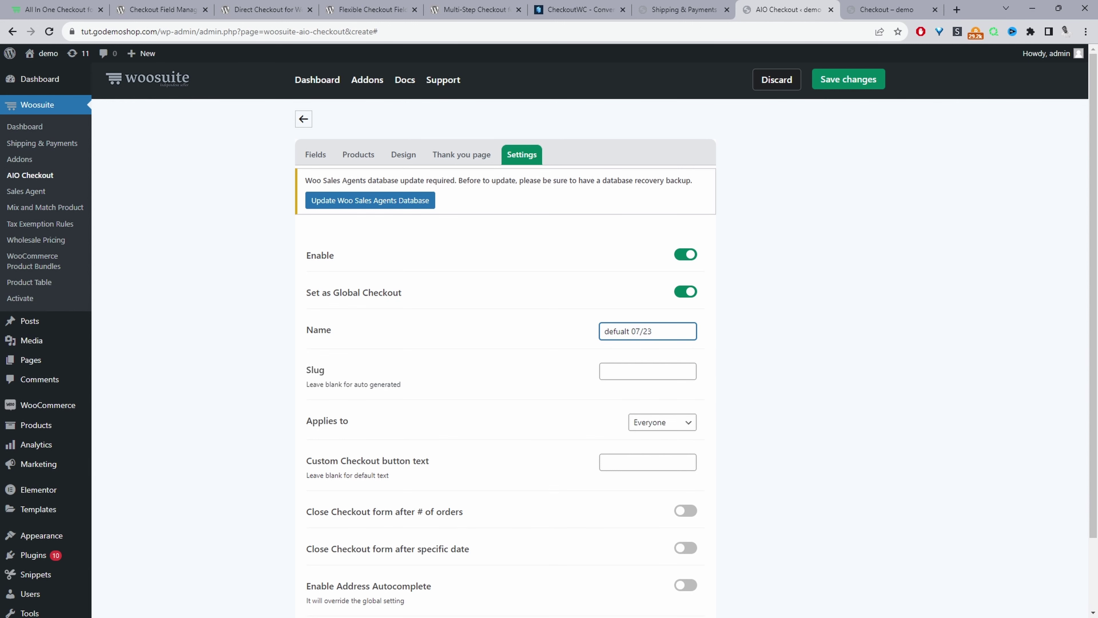
Try applying the form only to the Wholesale Customer role, and return it to Everyone with Global Checkout on
{"action": "scroll", "coordinate": [558, 398], "scroll_direction": "down", "scroll_amount": 1}
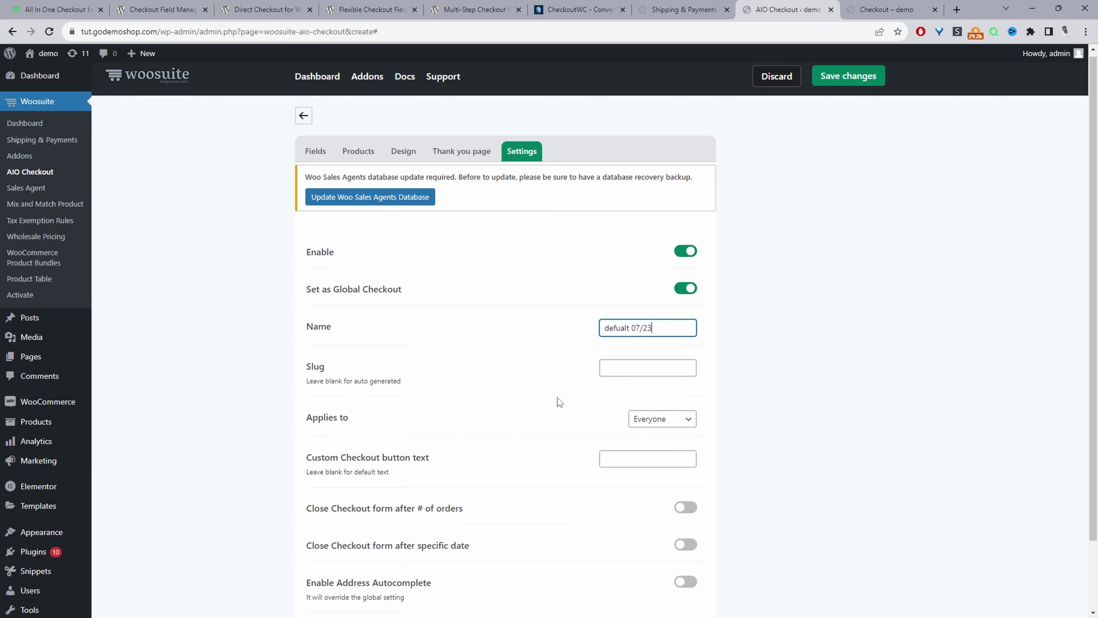
{"action": "scroll", "coordinate": [558, 397], "scroll_direction": "down", "scroll_amount": 2}
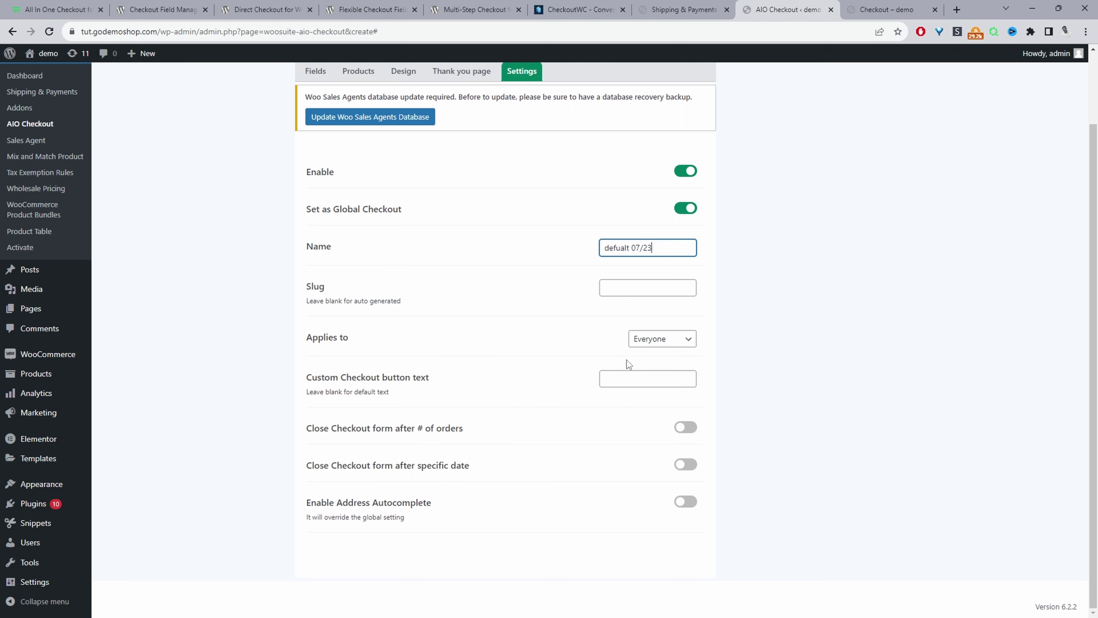
{"action": "left_click", "coordinate": [649, 339]}
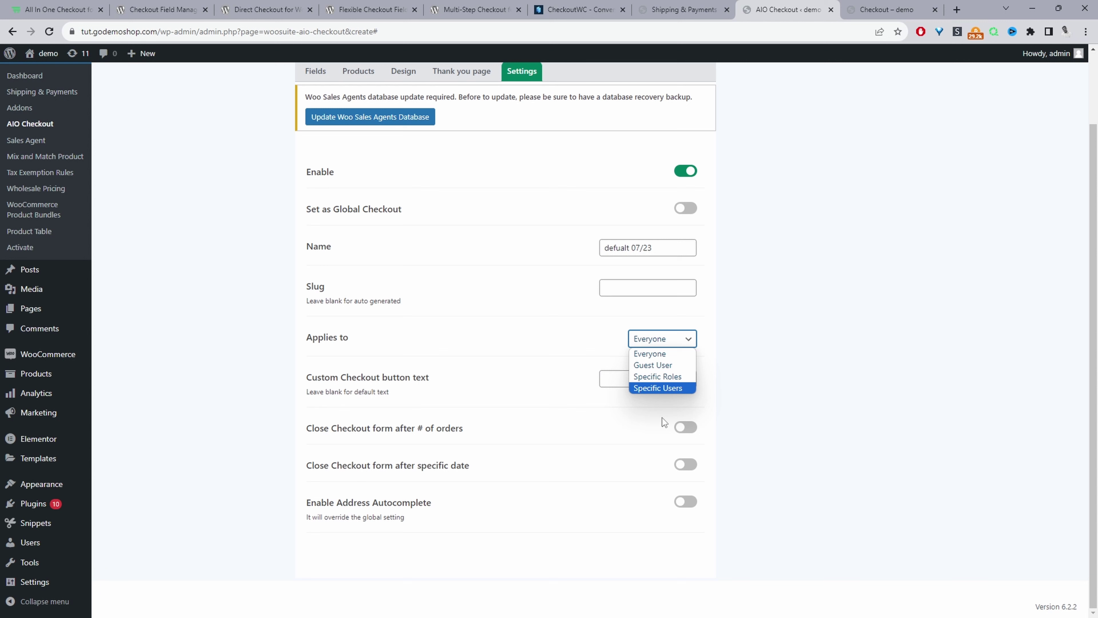
{"action": "left_click", "coordinate": [657, 377]}
{"action": "left_click", "coordinate": [658, 373]}
{"action": "scroll", "coordinate": [647, 438], "scroll_direction": "down", "scroll_amount": 3}
{"action": "left_click", "coordinate": [647, 436]}
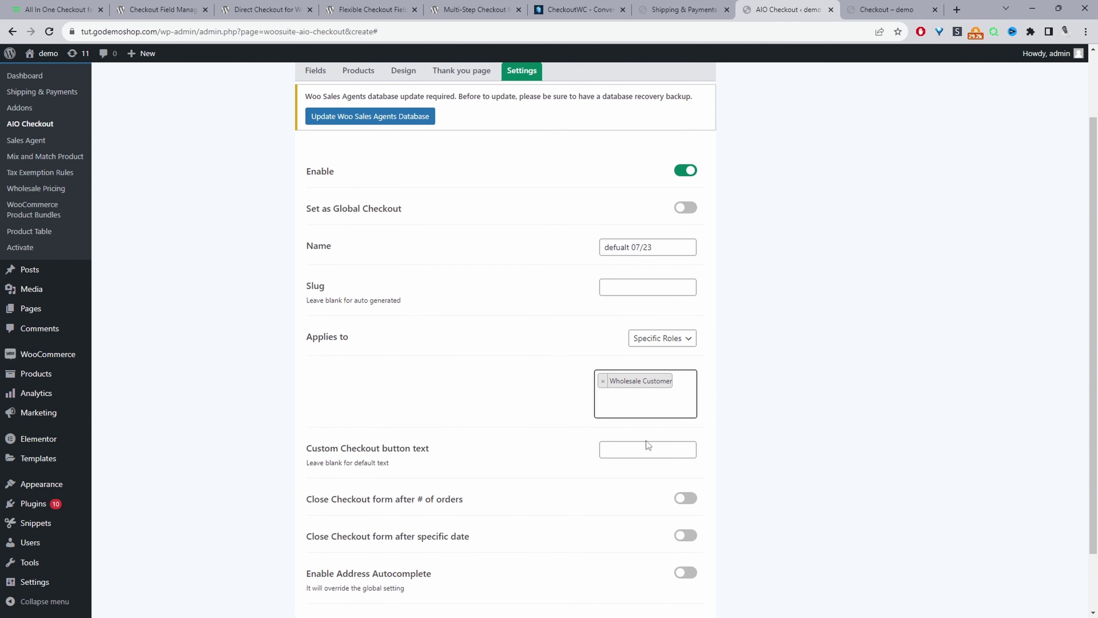
{"action": "left_click", "coordinate": [791, 412]}
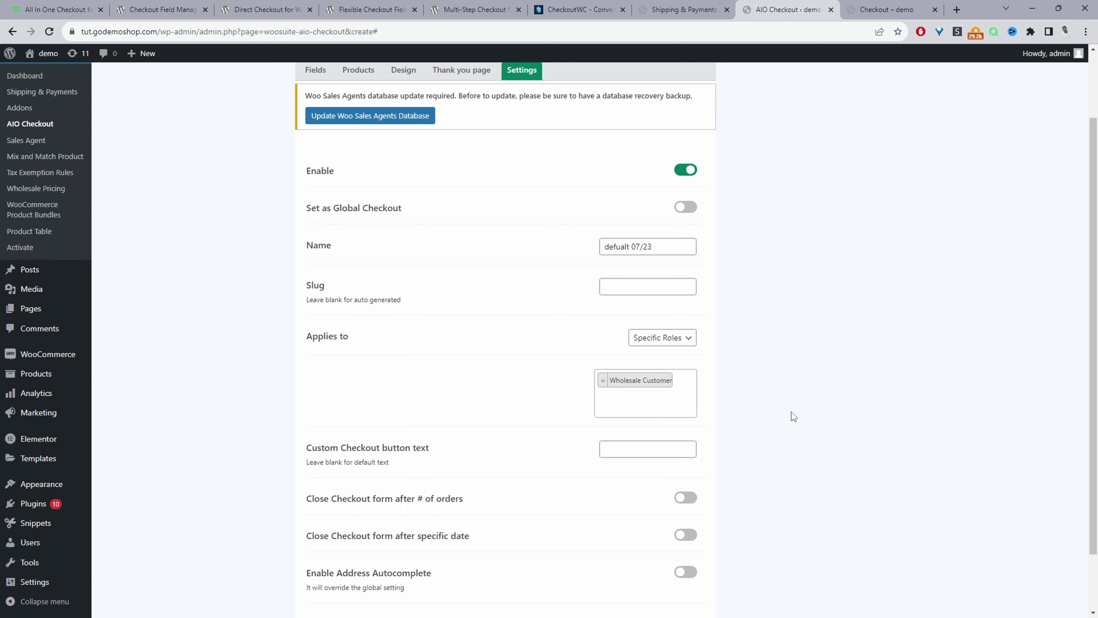
{"action": "left_click", "coordinate": [602, 380]}
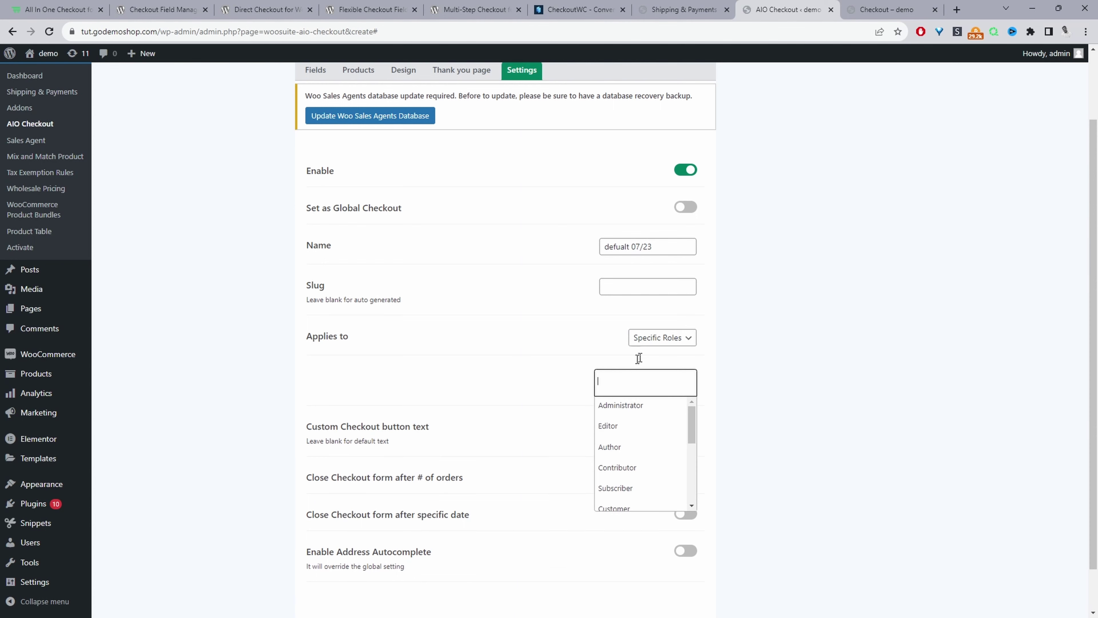
{"action": "left_click", "coordinate": [661, 342]}
{"action": "left_click", "coordinate": [661, 354]}
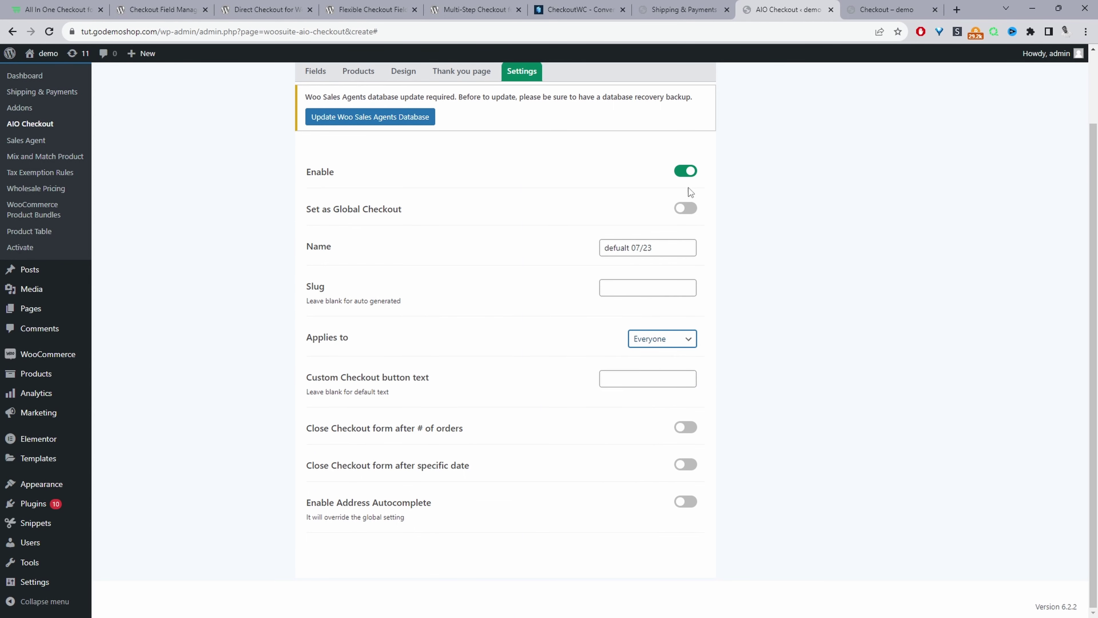
{"action": "left_click", "coordinate": [689, 208]}
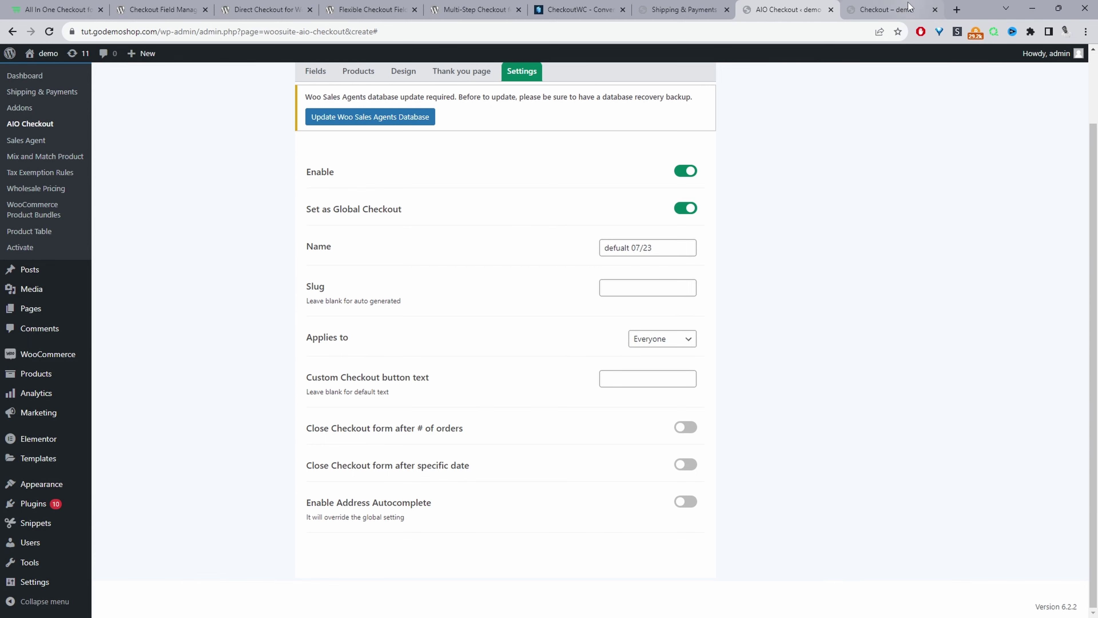
Check the order button on the live checkout page and set the form's custom checkout button text to Complete Purchase
{"action": "left_click", "coordinate": [890, 9]}
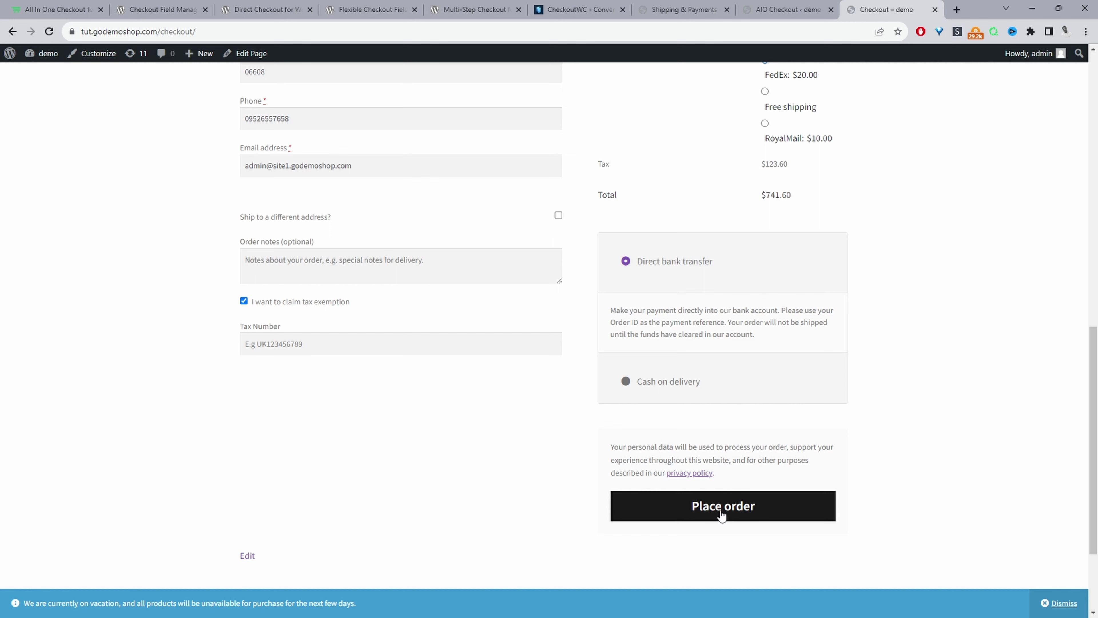
{"action": "left_click", "coordinate": [776, 10]}
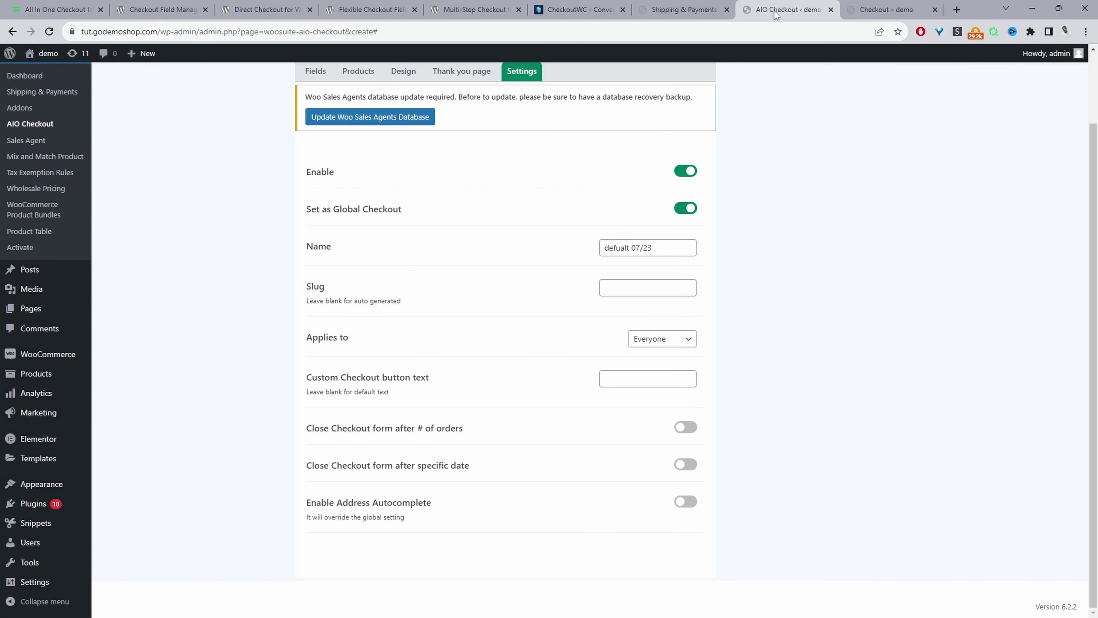
{"action": "left_click", "coordinate": [627, 379]}
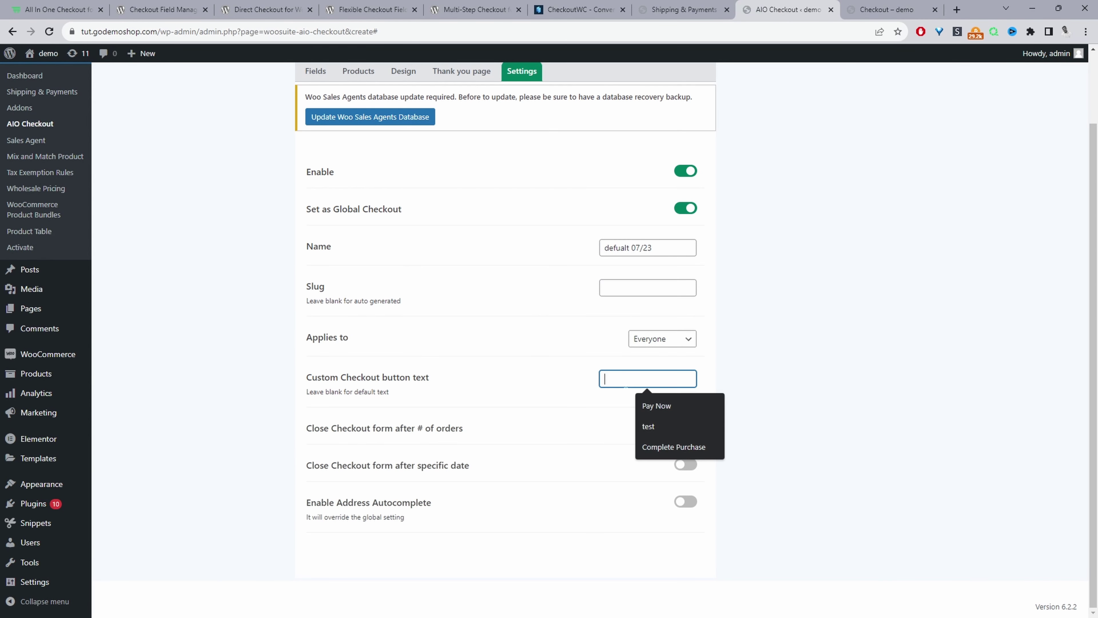
{"action": "left_click", "coordinate": [649, 444]}
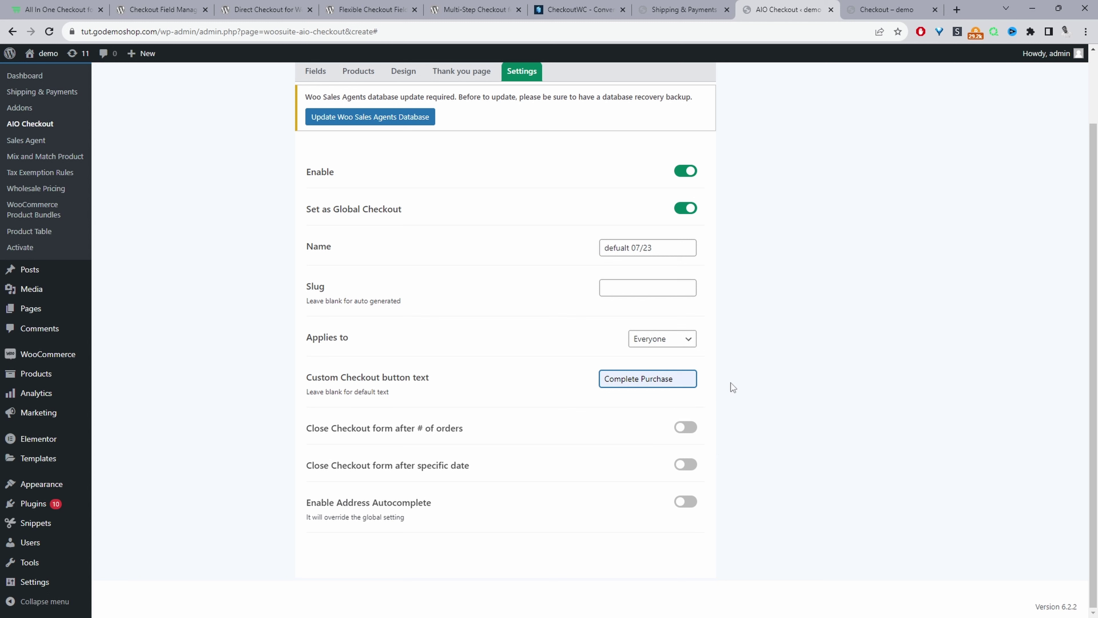
{"action": "left_click", "coordinate": [783, 373]}
Leave the slug blank and save the checkout form's changes
{"action": "left_click", "coordinate": [640, 288]}
{"action": "left_click", "coordinate": [764, 280]}
{"action": "scroll", "coordinate": [797, 395], "scroll_direction": "up", "scroll_amount": 2}
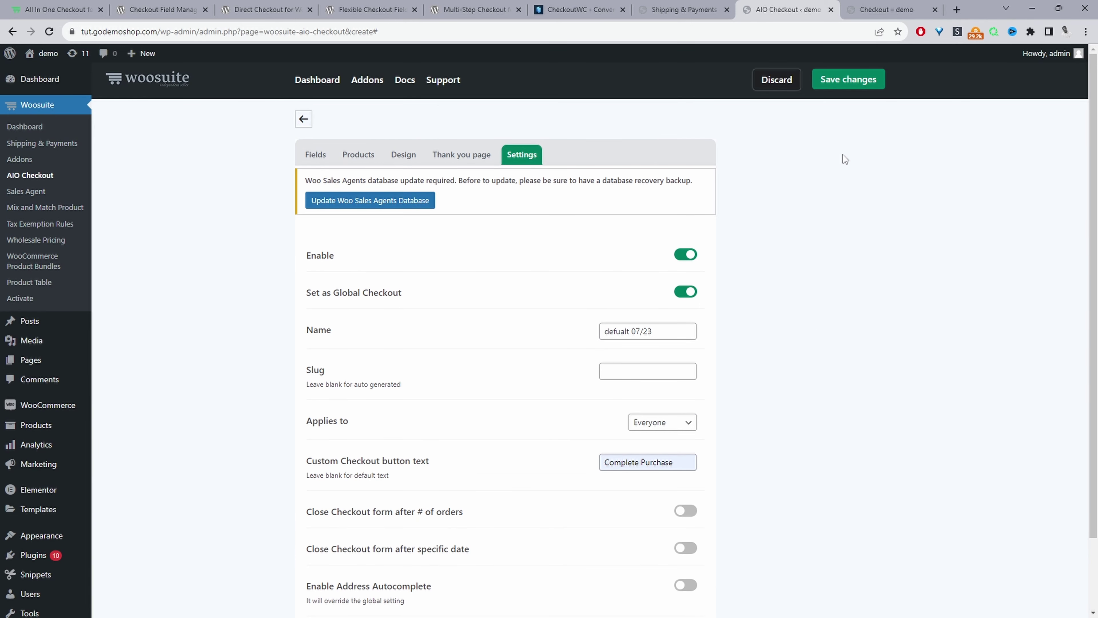
{"action": "left_click", "coordinate": [844, 81]}
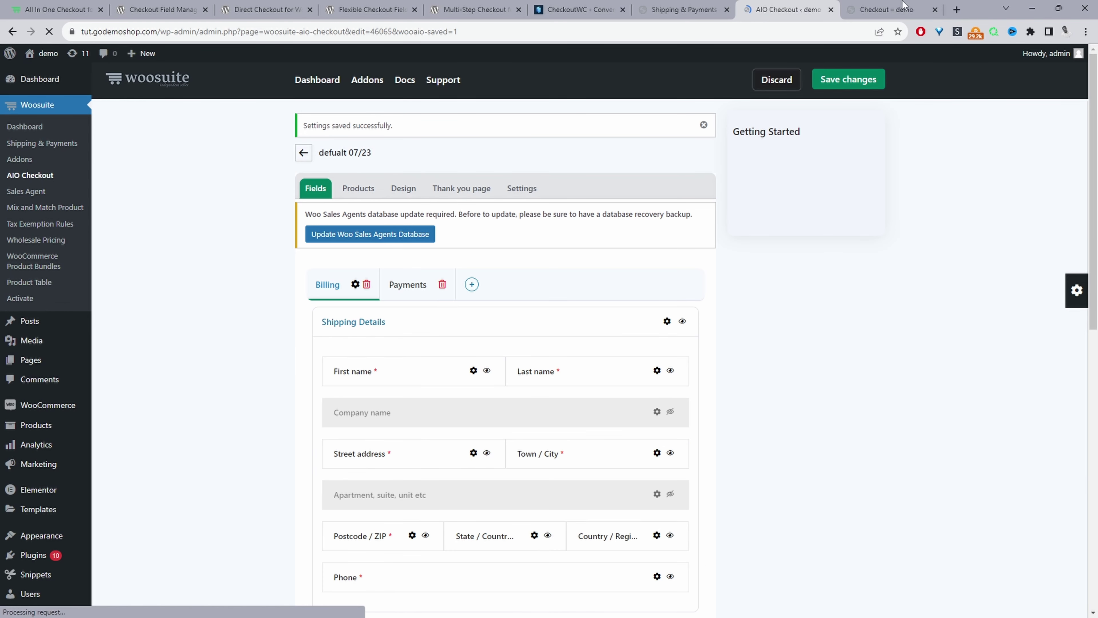
Reload the live checkout page and review its multistep layout, shipping fields and order summary
{"action": "key", "text": "ctrl+Tab"}
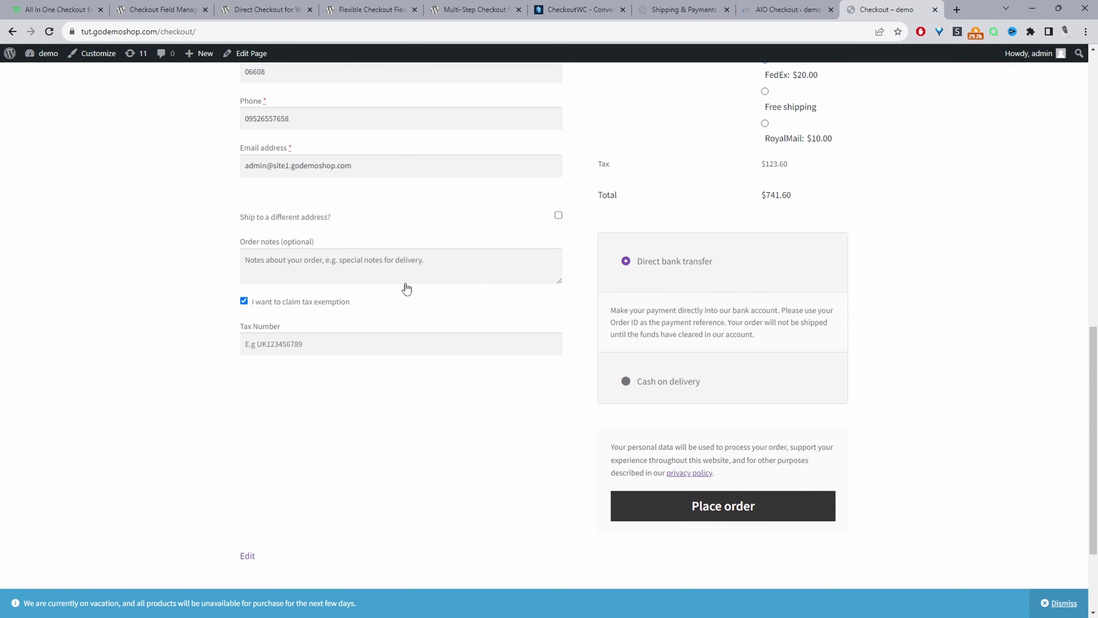
{"action": "key", "text": "F5"}
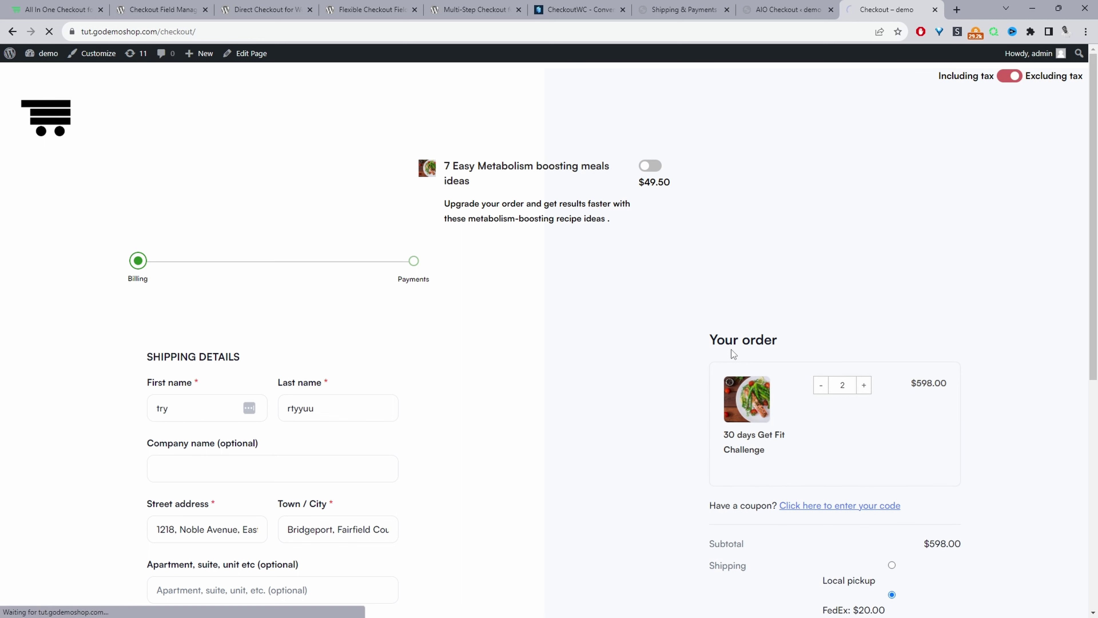
{"action": "scroll", "coordinate": [405, 252], "scroll_direction": "down", "scroll_amount": 8}
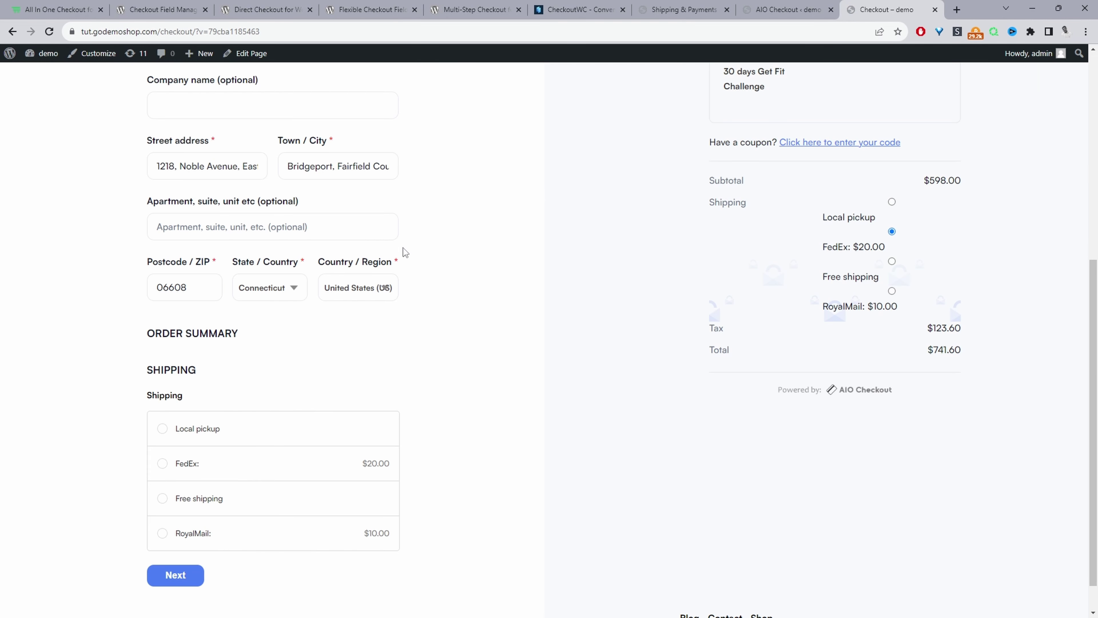
{"action": "scroll", "coordinate": [612, 392], "scroll_direction": "down", "scroll_amount": 1}
{"action": "scroll", "coordinate": [613, 396], "scroll_direction": "up", "scroll_amount": 7}
Check the checkout page at a narrow mobile width with the Your order summary collapsed, and restore the full-size window
{"action": "left_click", "coordinate": [1058, 8]}
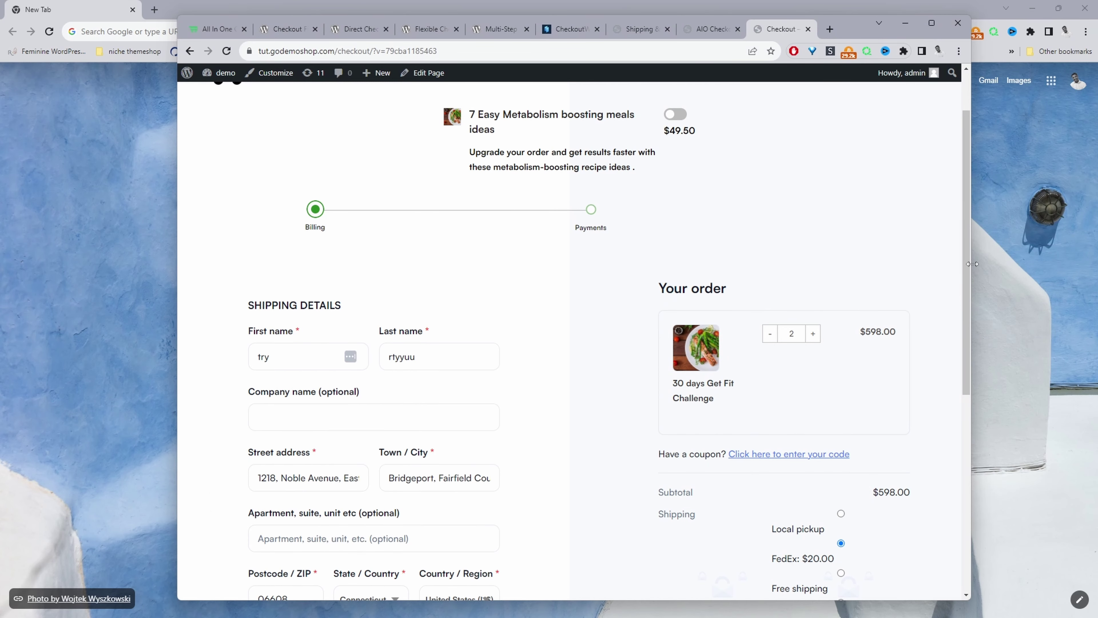
{"action": "left_click_drag", "start_coordinate": [972, 257], "coordinate": [462, 279]}
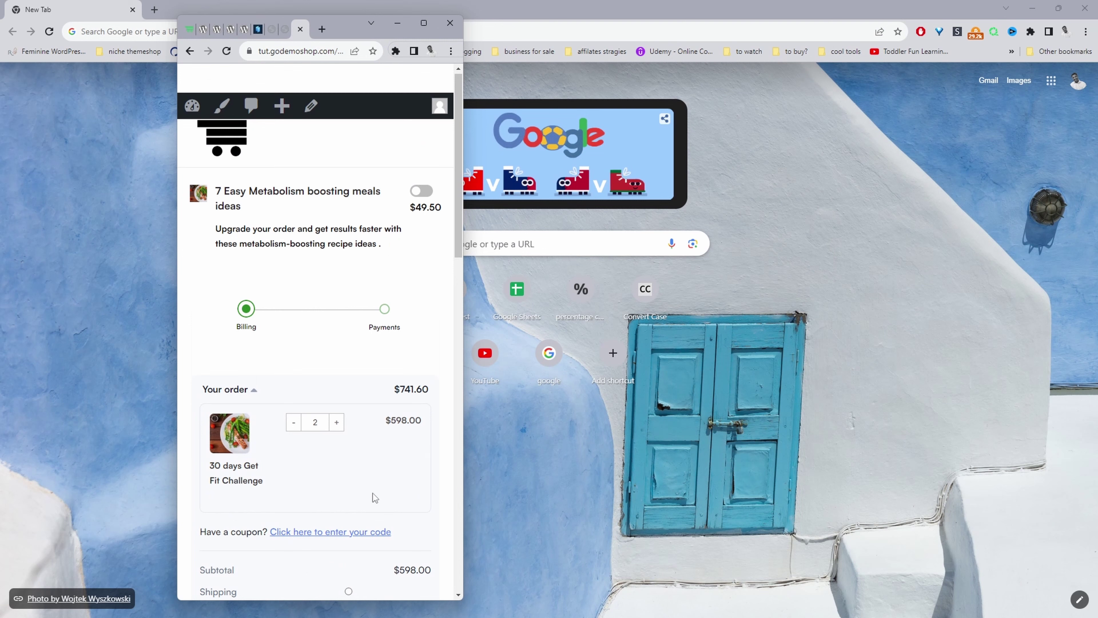
{"action": "left_click", "coordinate": [255, 389]}
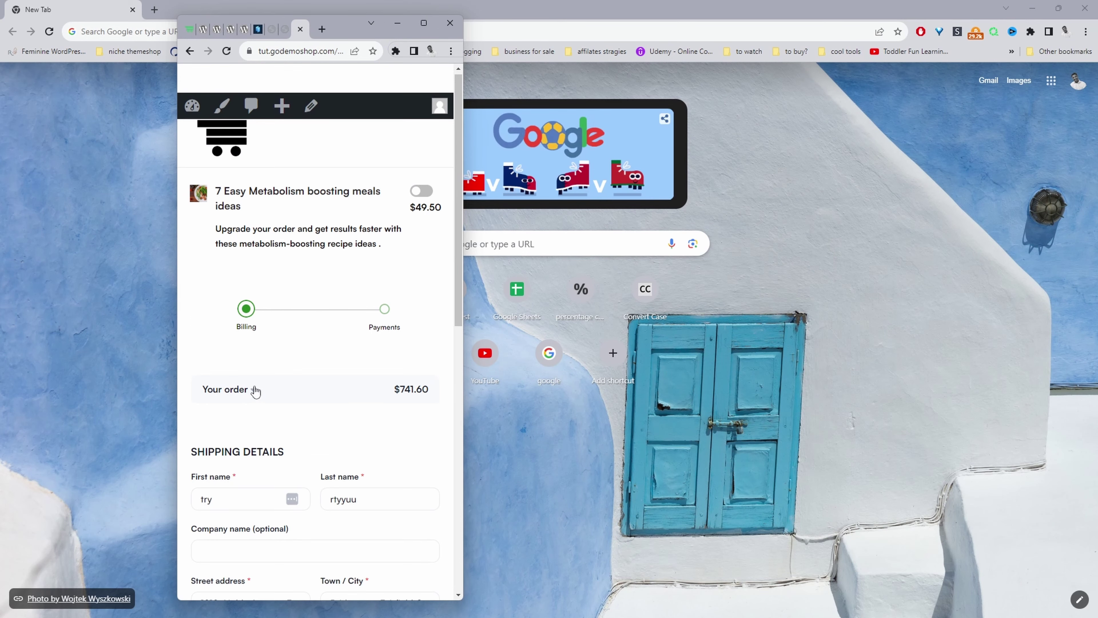
{"action": "key", "text": "super+Up"}
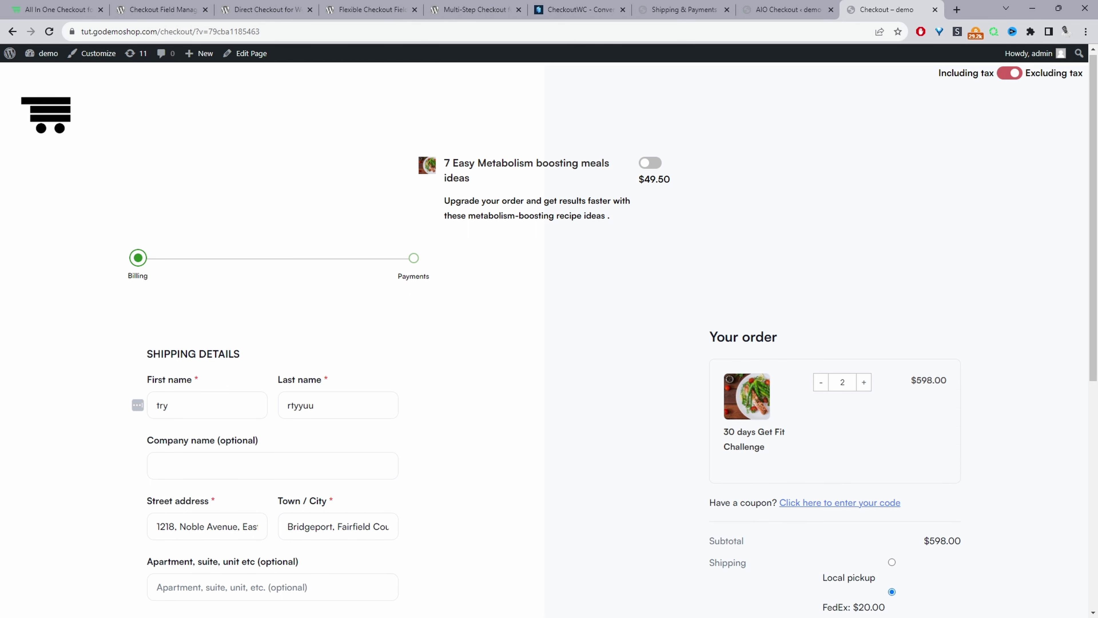
Return to the AIO Checkout dashboard, open the mini cart settings and review the general options, including order bumps and free shipping messages
{"action": "left_click", "coordinate": [786, 9]}
{"action": "left_click", "coordinate": [304, 154]}
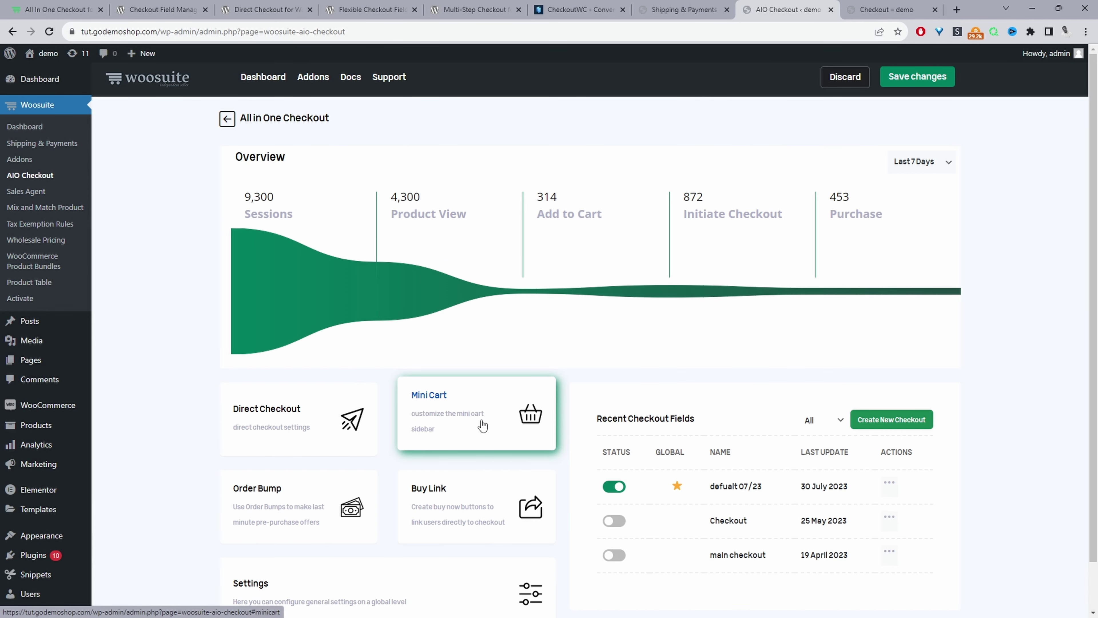
{"action": "left_click", "coordinate": [486, 421]}
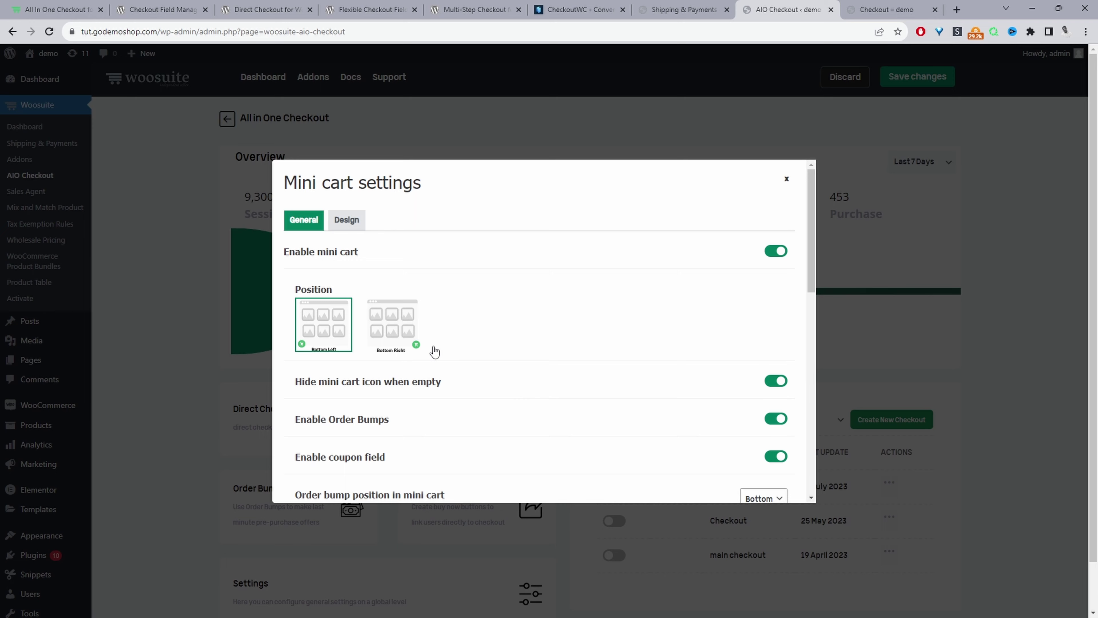
{"action": "scroll", "coordinate": [434, 351], "scroll_direction": "down", "scroll_amount": 6}
{"action": "scroll", "coordinate": [353, 367], "scroll_direction": "down", "scroll_amount": 5}
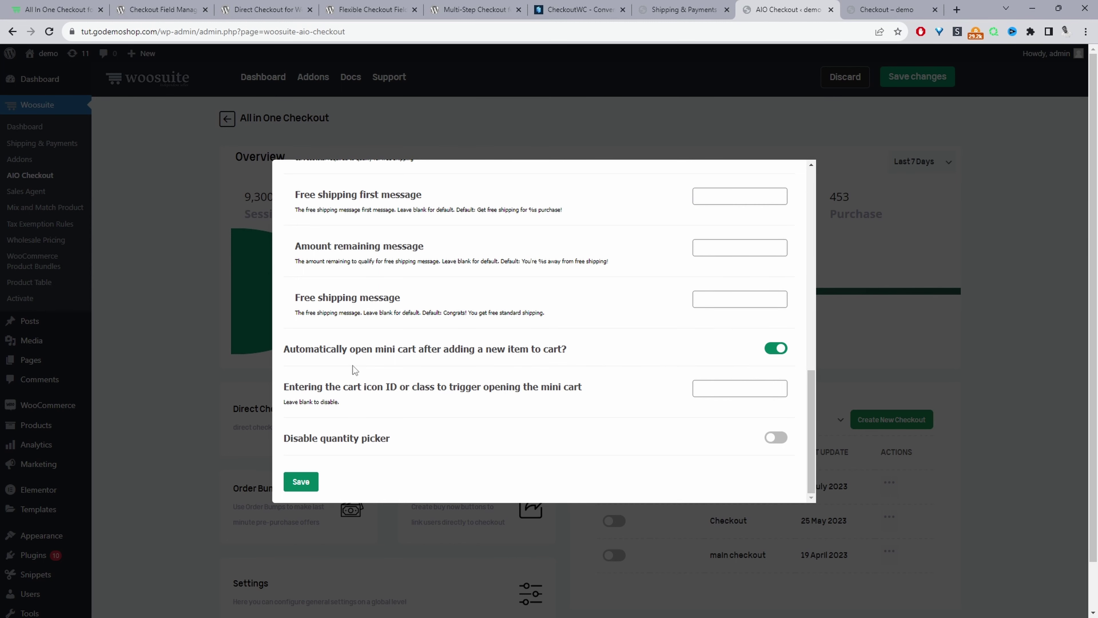
{"action": "scroll", "coordinate": [353, 365], "scroll_direction": "up", "scroll_amount": 8}
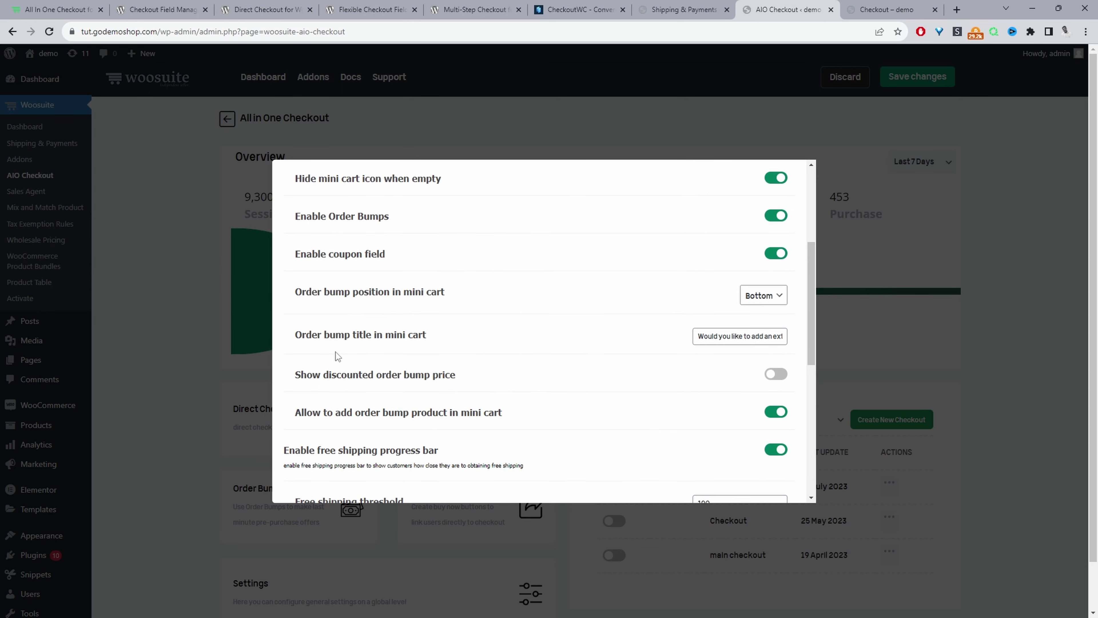
{"action": "scroll", "coordinate": [376, 351], "scroll_direction": "up", "scroll_amount": 5}
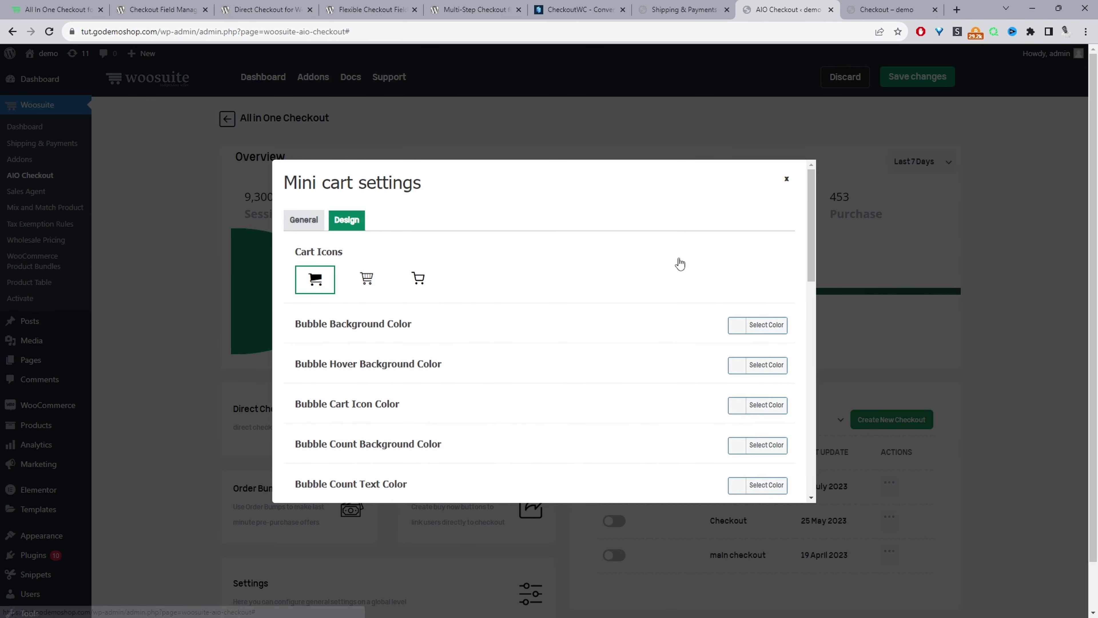
Review the mini cart's icon and color design options, and close the mini cart settings without changes
{"action": "scroll", "coordinate": [576, 344], "scroll_direction": "down", "scroll_amount": 8}
{"action": "scroll", "coordinate": [565, 357], "scroll_direction": "down", "scroll_amount": 6}
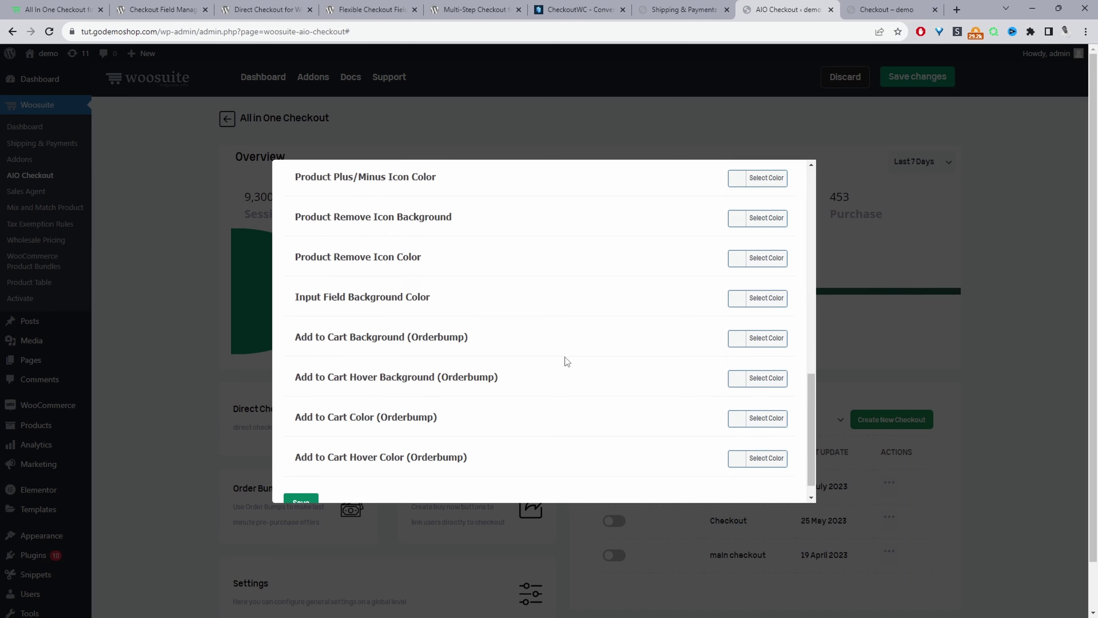
{"action": "scroll", "coordinate": [565, 357], "scroll_direction": "up", "scroll_amount": 14}
{"action": "left_click", "coordinate": [1037, 279]}
Check the direct checkout settings and close them without changes
{"action": "scroll", "coordinate": [981, 368], "scroll_direction": "down", "scroll_amount": 1}
{"action": "left_click", "coordinate": [286, 380]}
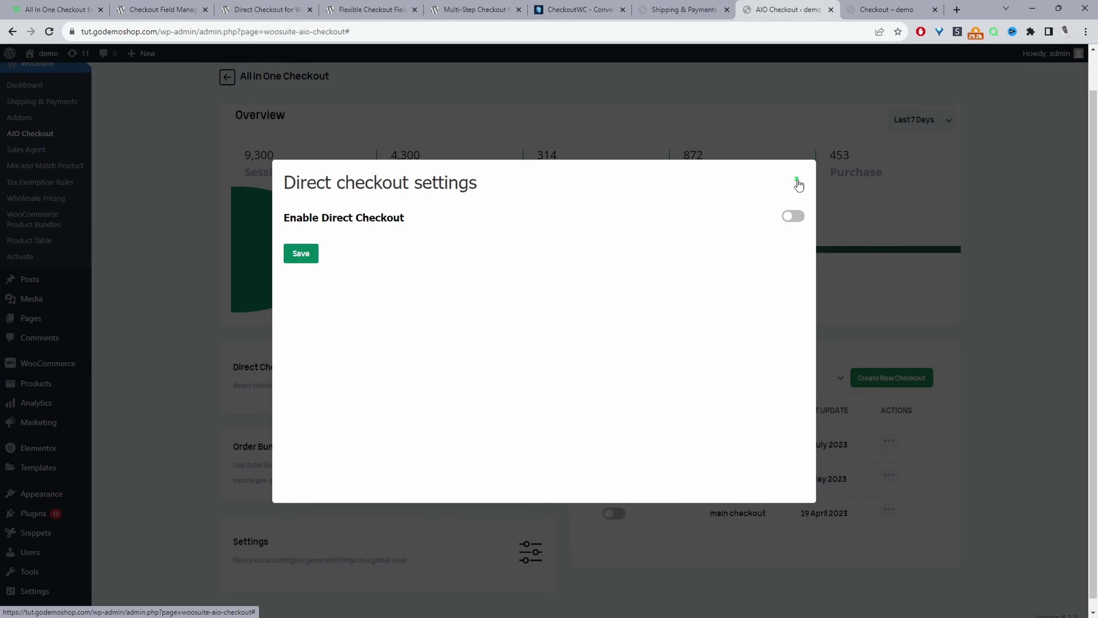
{"action": "left_click", "coordinate": [796, 182]}
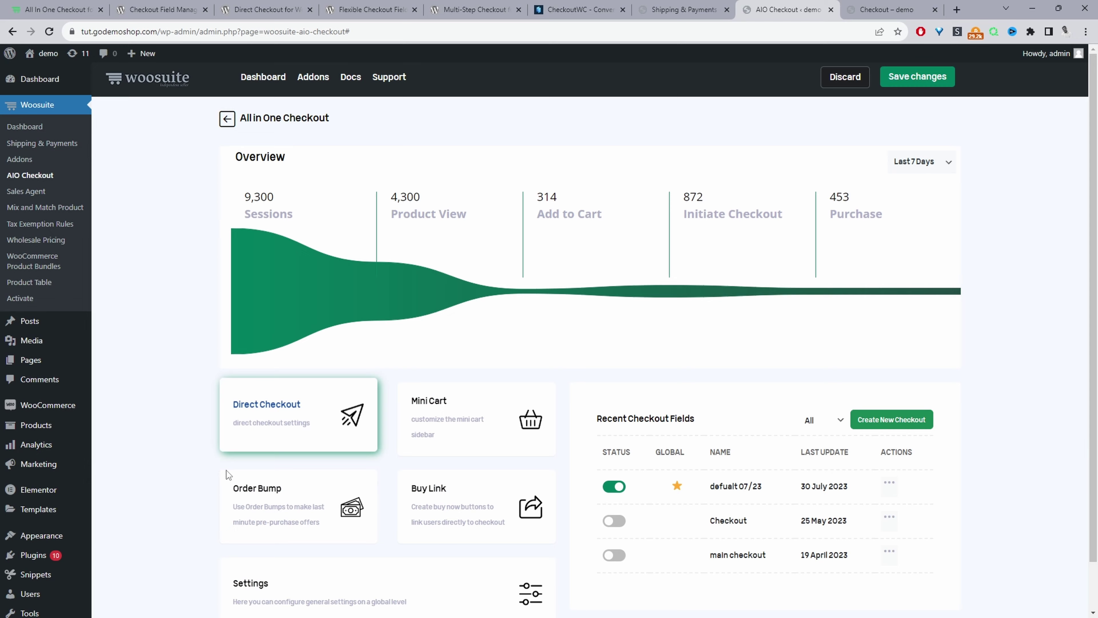
Review the products, design and conditional rules of the meal ideas cross sell order bump, and close the order bump settings
{"action": "left_click", "coordinate": [235, 502]}
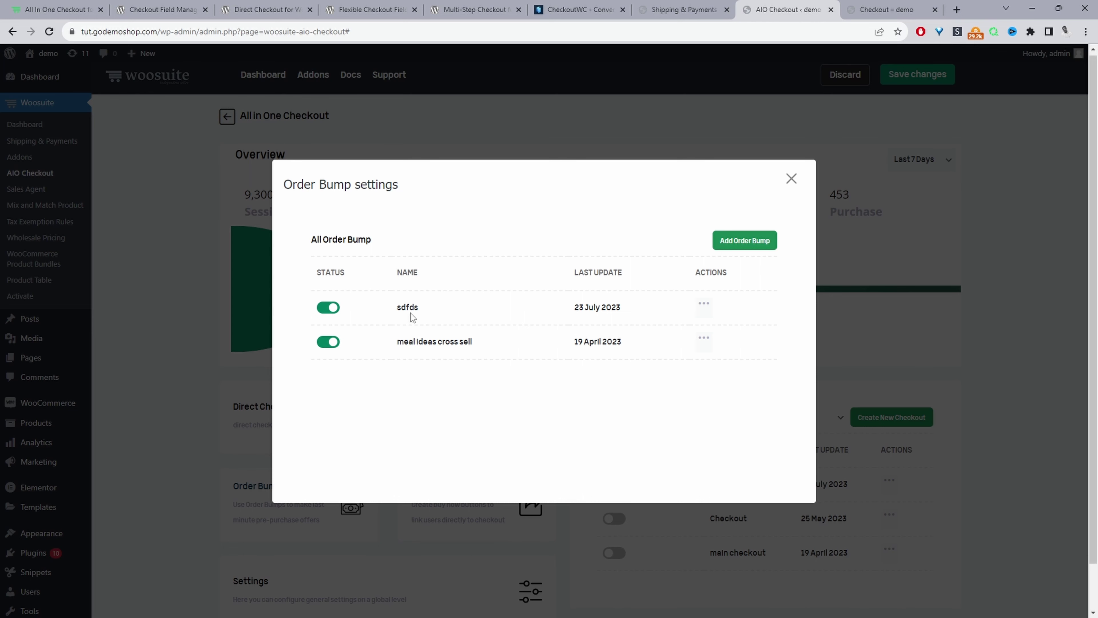
{"action": "left_click", "coordinate": [414, 342]}
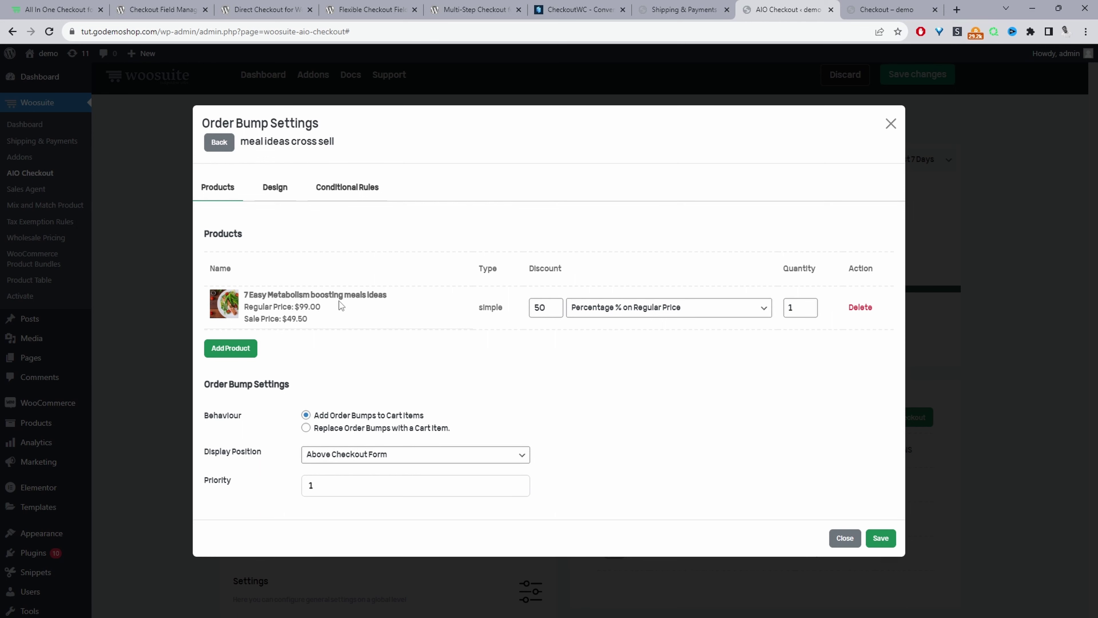
{"action": "left_click", "coordinate": [274, 197]}
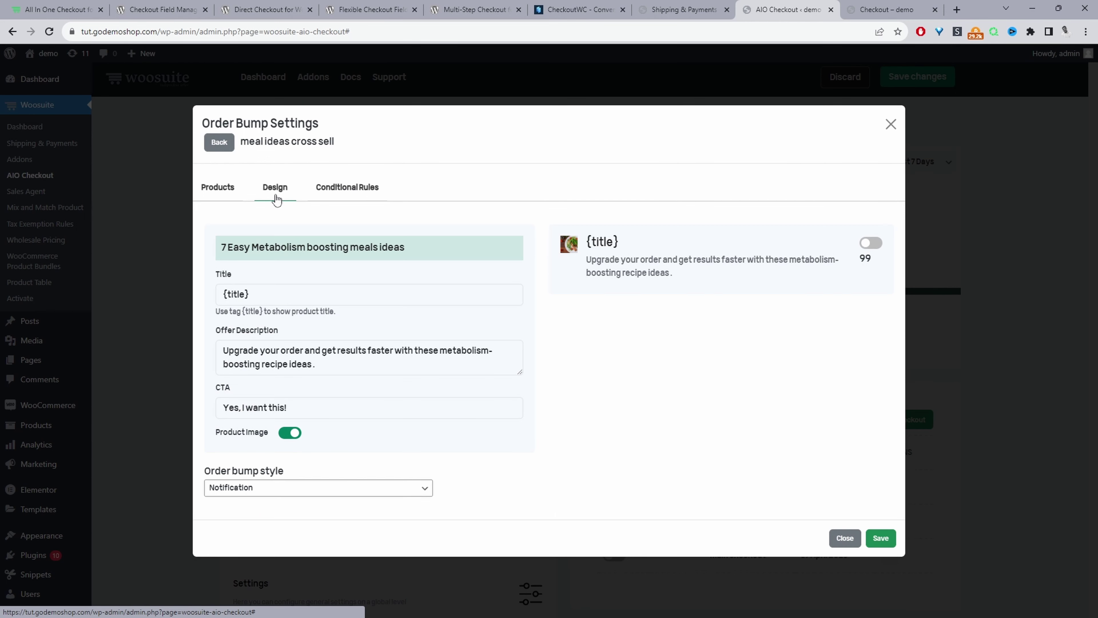
{"action": "left_click", "coordinate": [325, 191]}
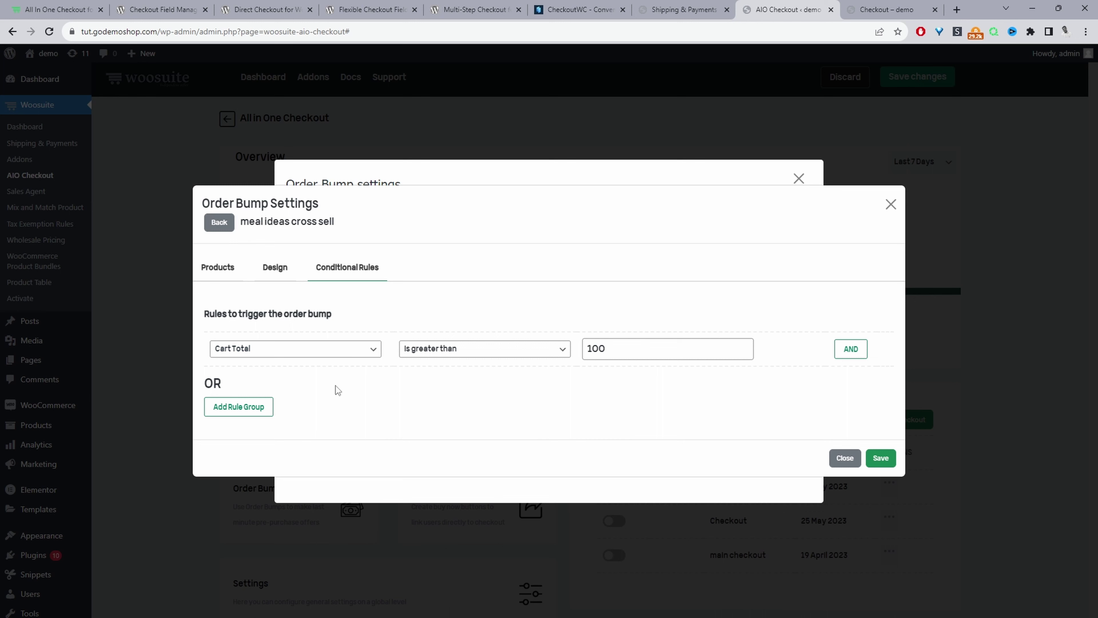
{"action": "left_click", "coordinate": [890, 203]}
{"action": "left_click", "coordinate": [793, 182]}
{"action": "scroll", "coordinate": [363, 487], "scroll_direction": "down", "scroll_amount": 1}
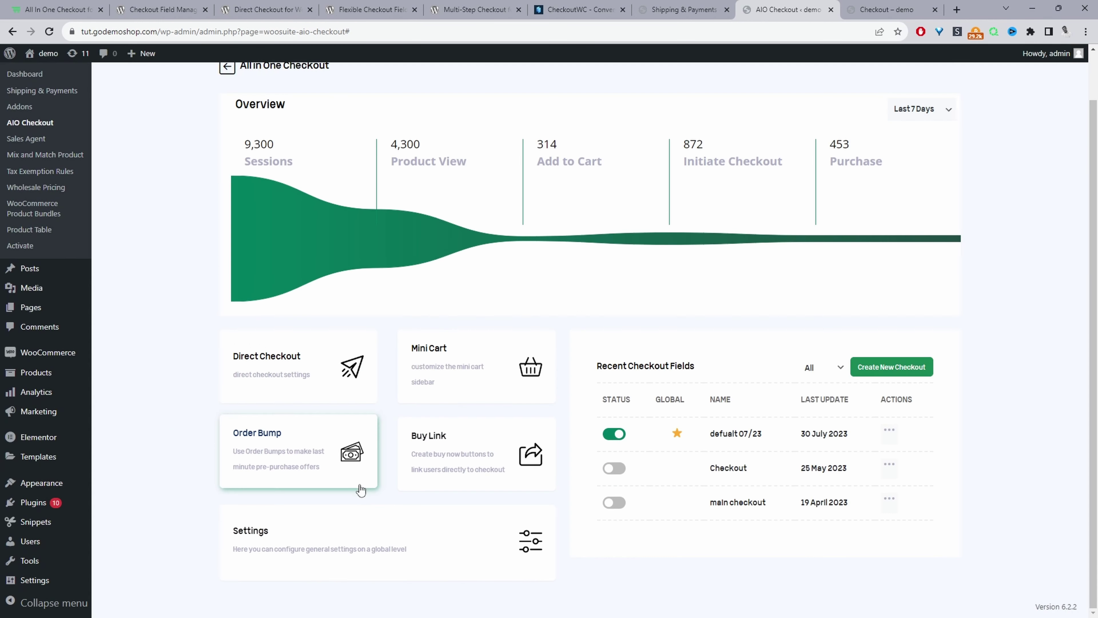
Review the plugin's general settings, switching on the checkout timer to see its options, and close them without saving
{"action": "left_click", "coordinate": [433, 564]}
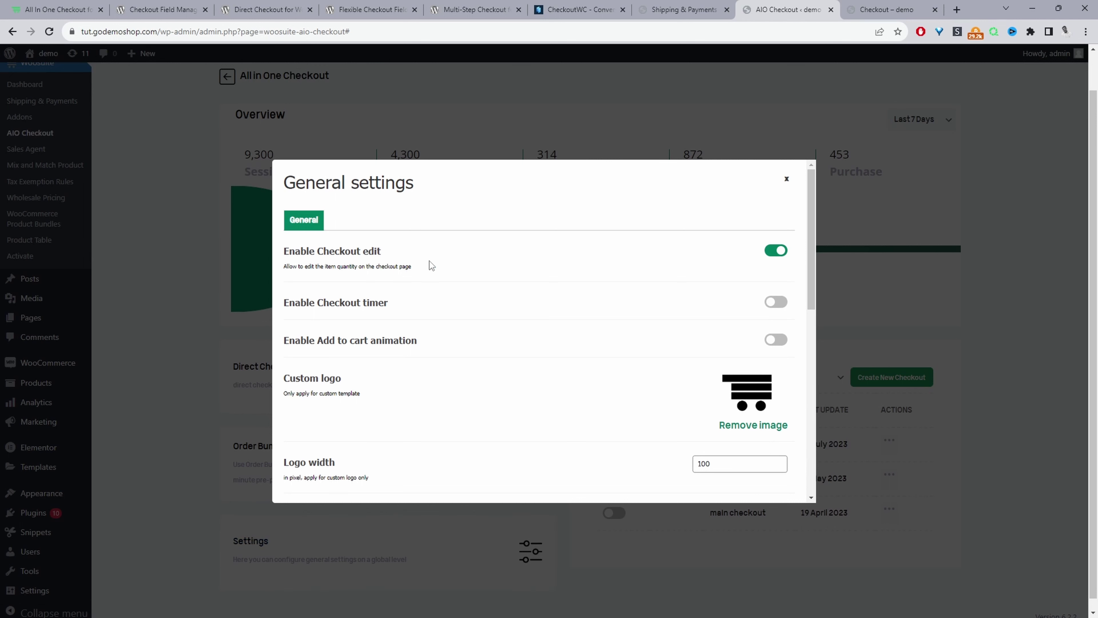
{"action": "left_click", "coordinate": [774, 302]}
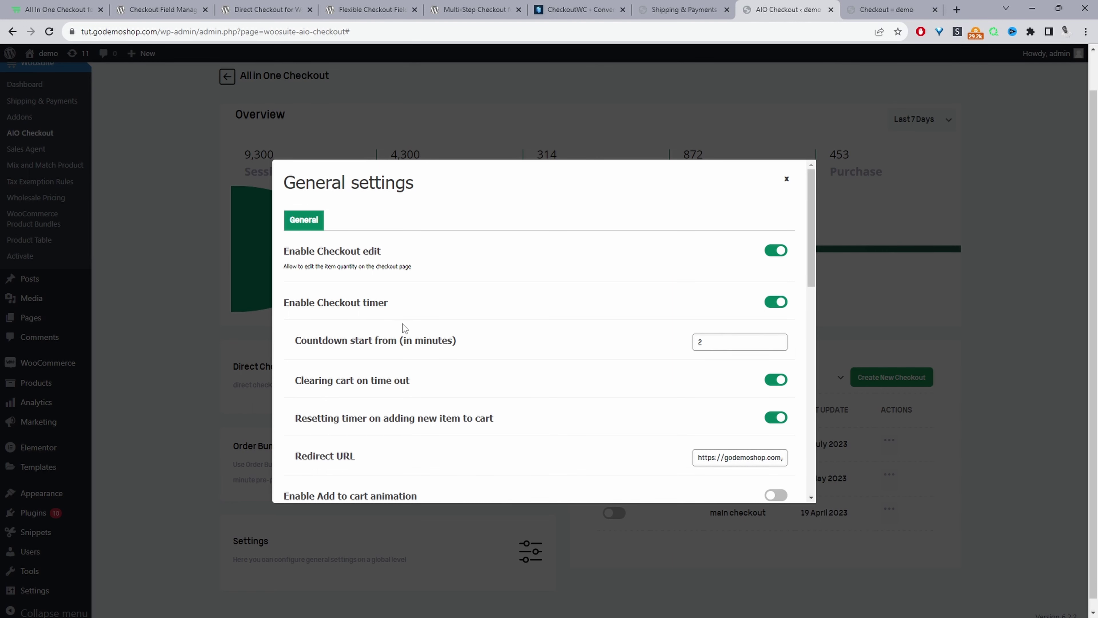
{"action": "scroll", "coordinate": [448, 285], "scroll_direction": "down", "scroll_amount": 5}
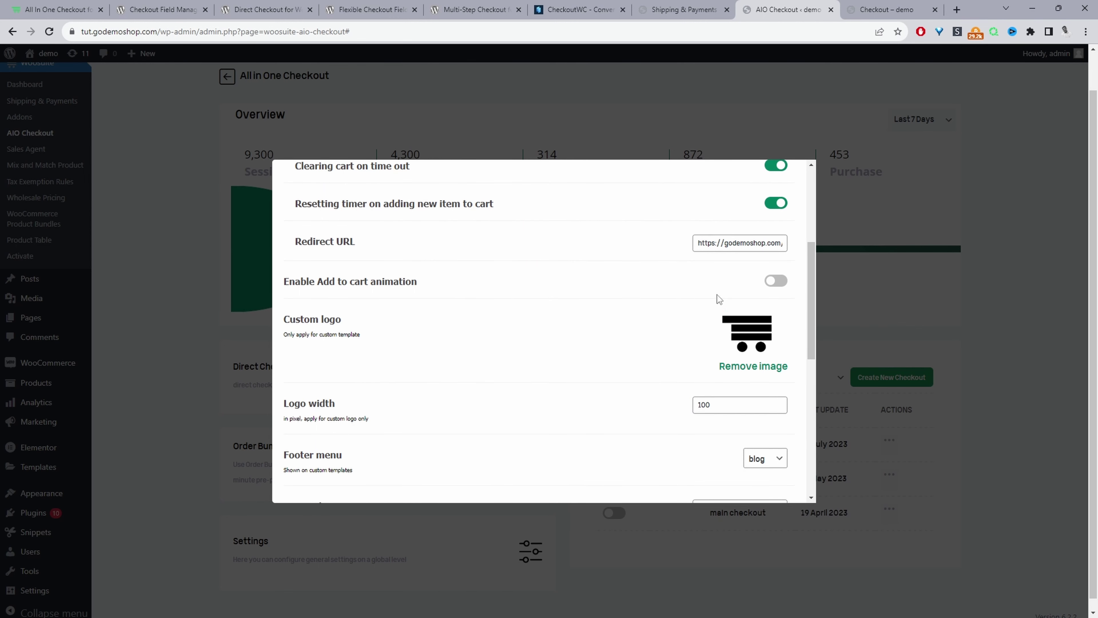
{"action": "scroll", "coordinate": [539, 245], "scroll_direction": "down", "scroll_amount": 7}
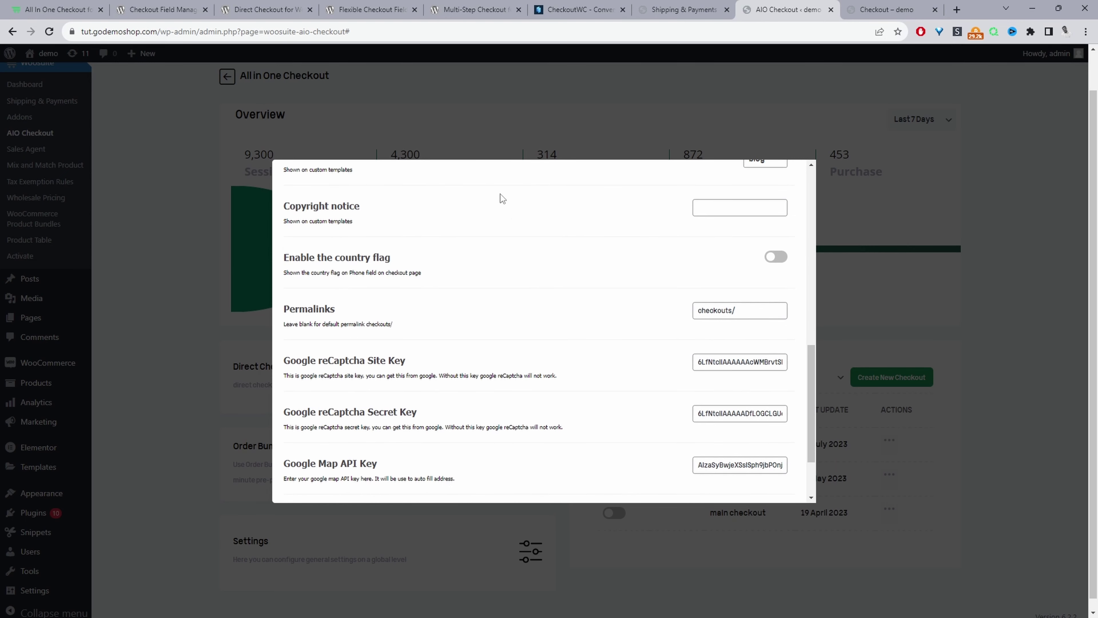
{"action": "scroll", "coordinate": [520, 273], "scroll_direction": "down", "scroll_amount": 2}
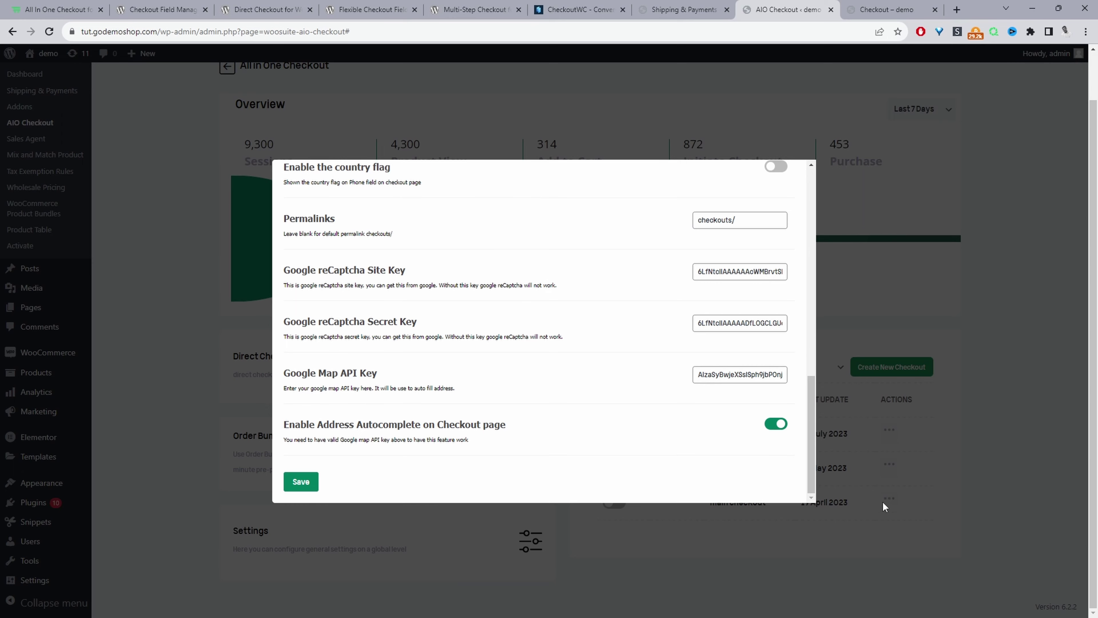
{"action": "left_click", "coordinate": [990, 331]}
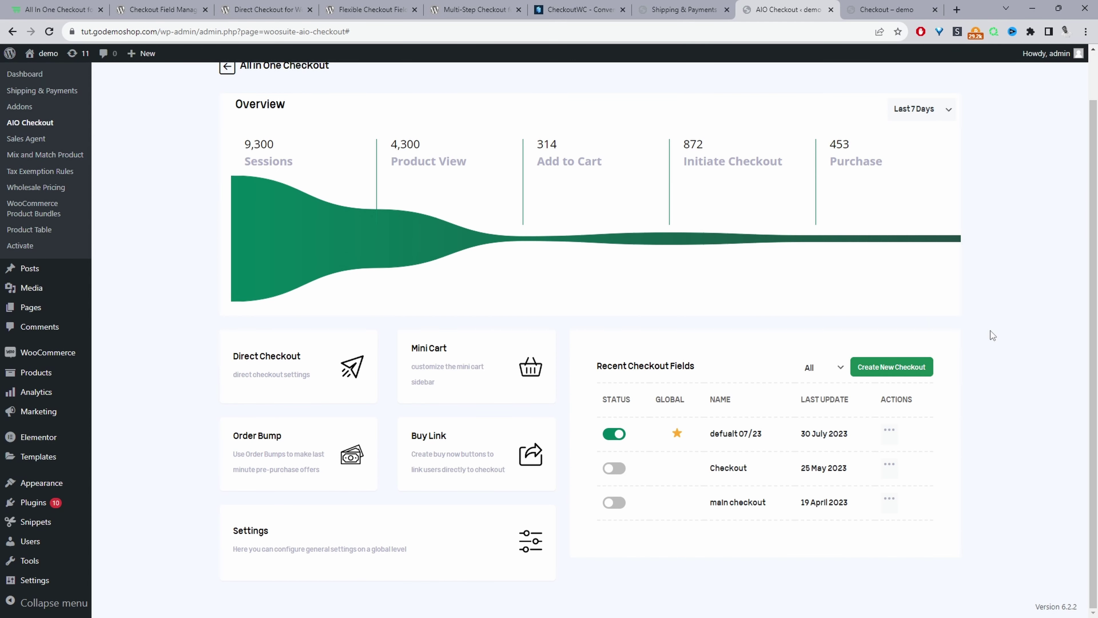
Copy the name Checkout Field Manager from the plugin's WordPress.org page
{"action": "key", "text": "ctrl+2"}
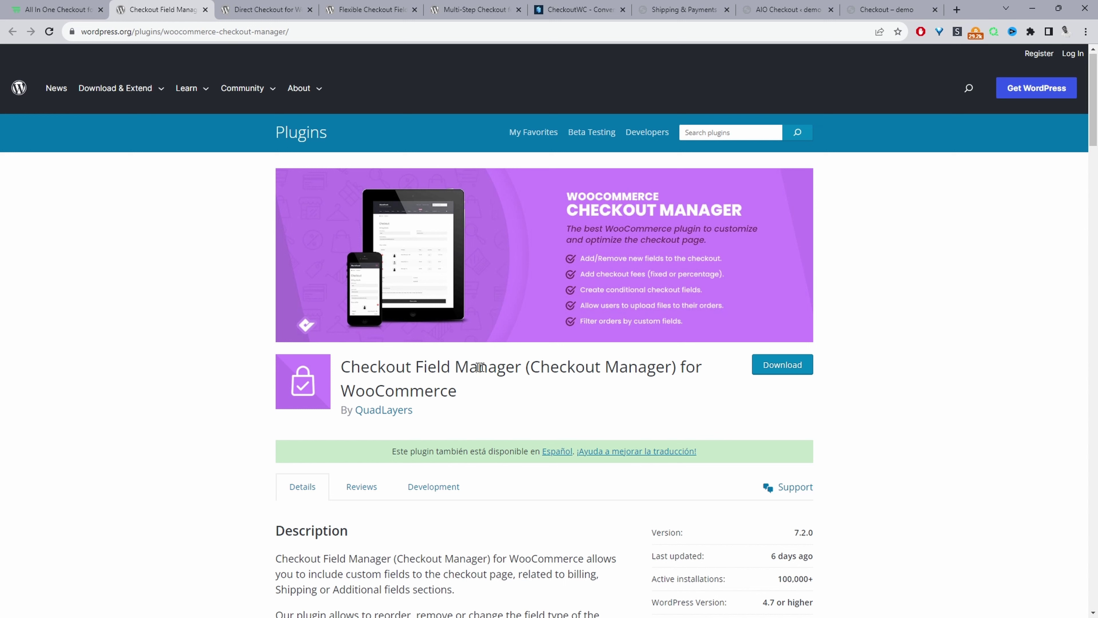
{"action": "left_click_drag", "start_coordinate": [521, 368], "coordinate": [345, 360]}
{"action": "right_click", "coordinate": [357, 359]}
{"action": "left_click", "coordinate": [416, 371]}
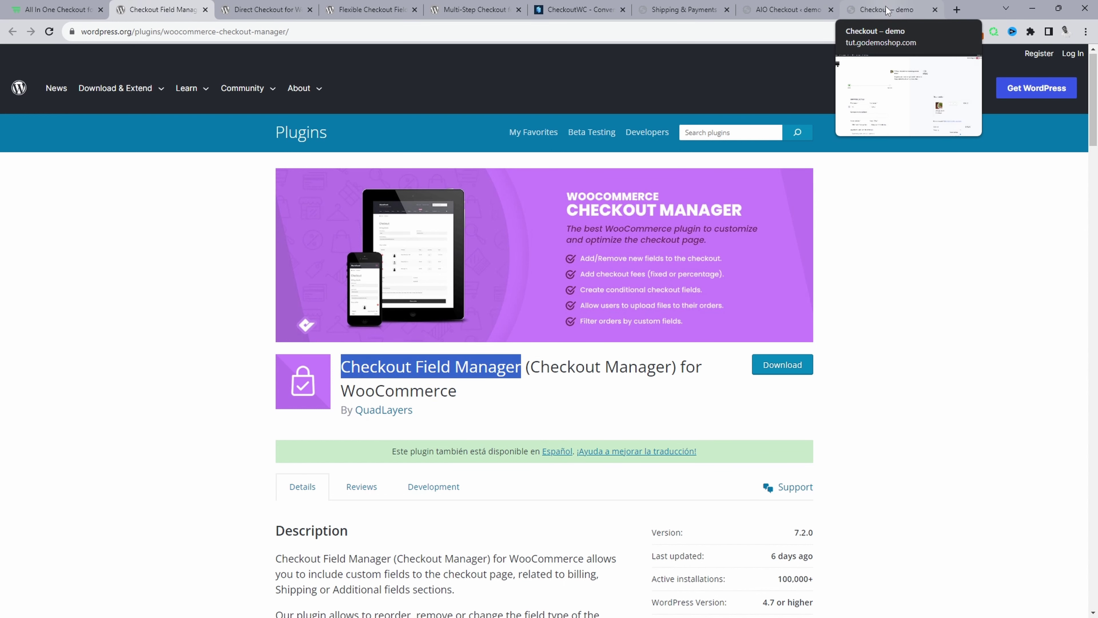
Search the demo site's new plugins for Checkout Field Manager, and install and activate the one by QuadLayers
{"action": "left_click", "coordinate": [671, 7]}
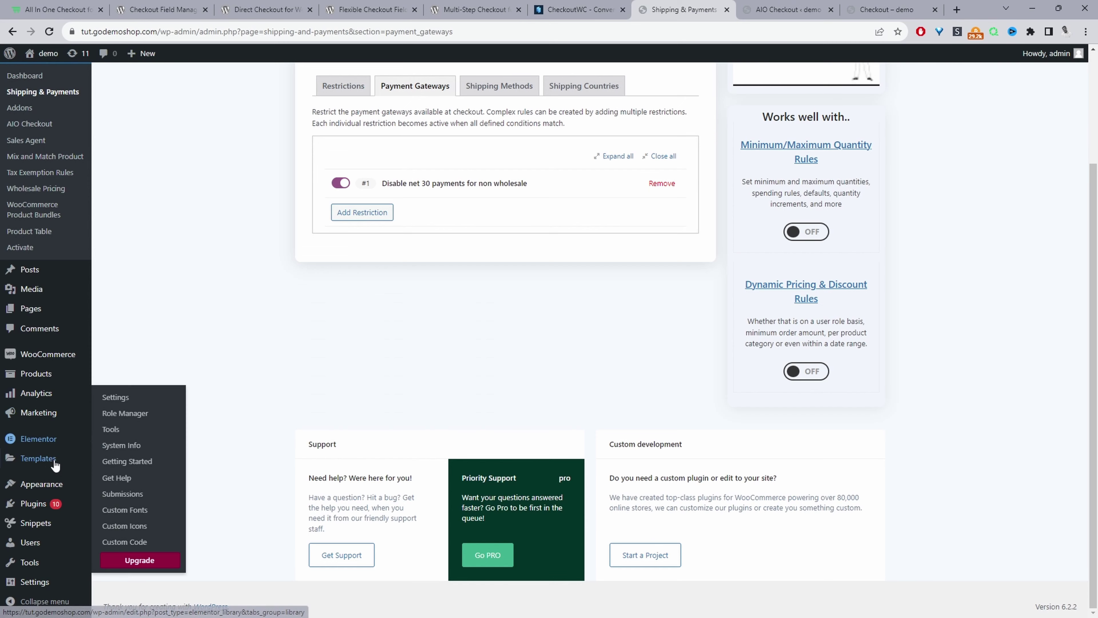
{"action": "mouse_move", "coordinate": [34, 504]}
{"action": "left_click", "coordinate": [117, 522]}
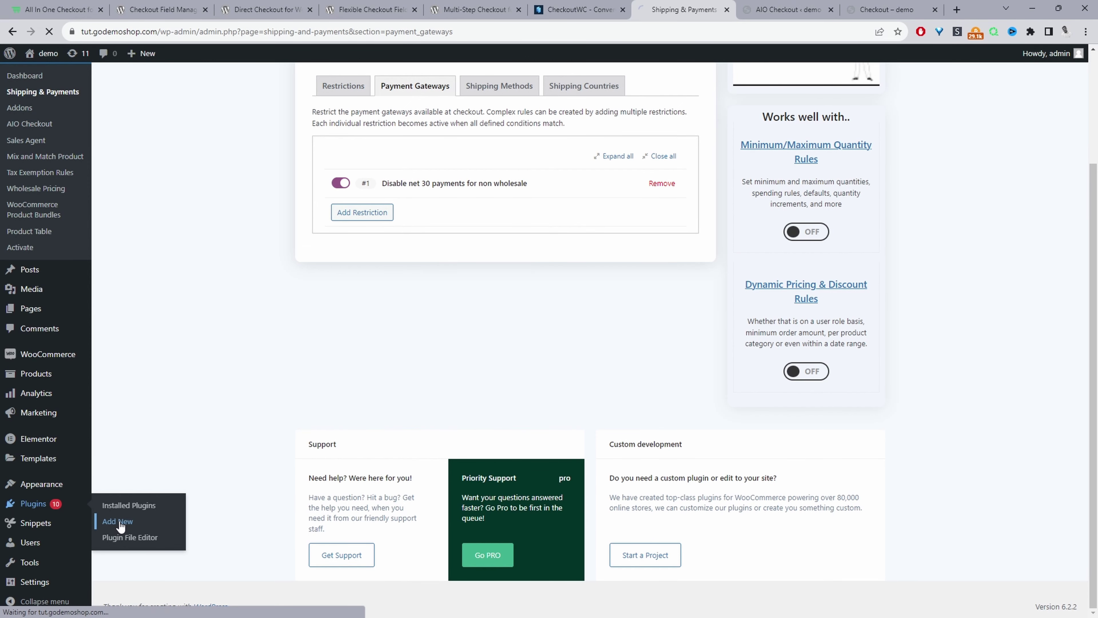
{"action": "right_click", "coordinate": [971, 174]}
{"action": "left_click", "coordinate": [857, 269]}
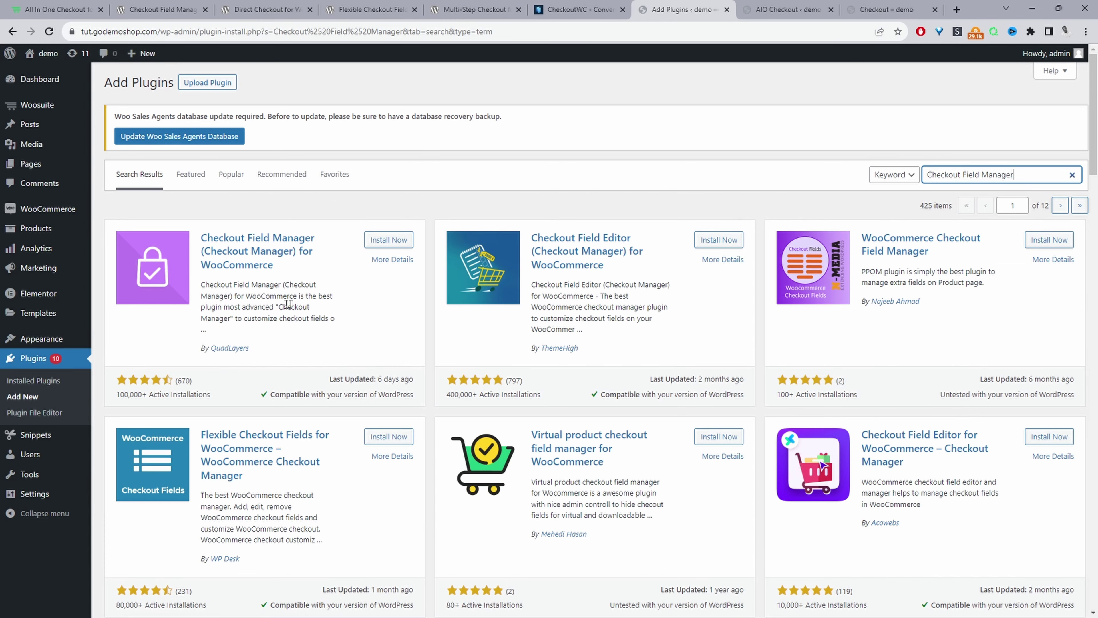
{"action": "left_click", "coordinate": [400, 241]}
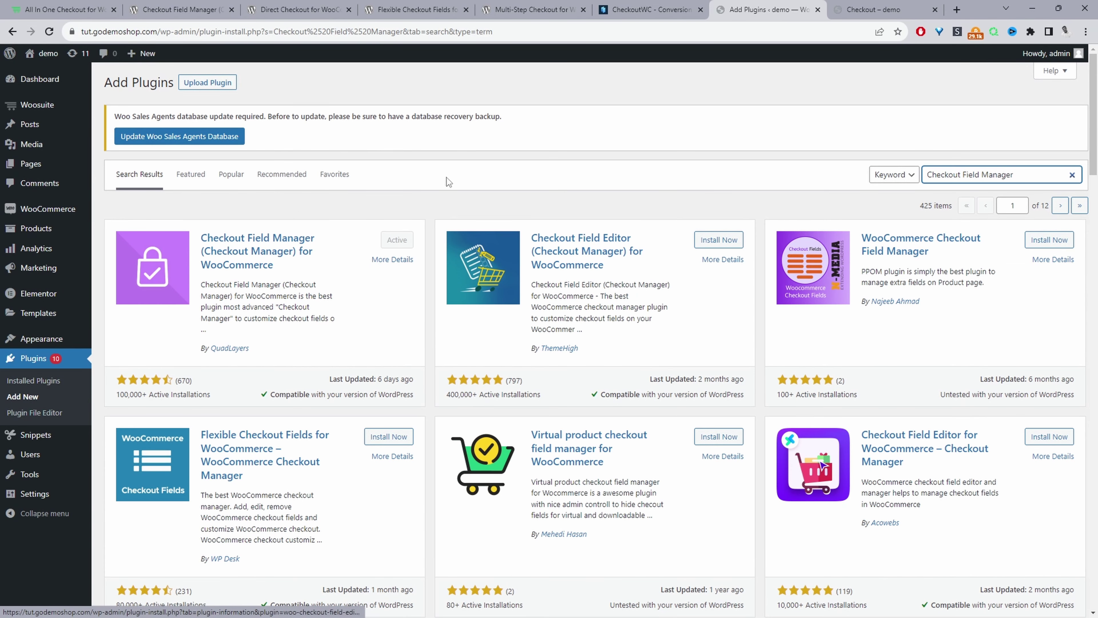
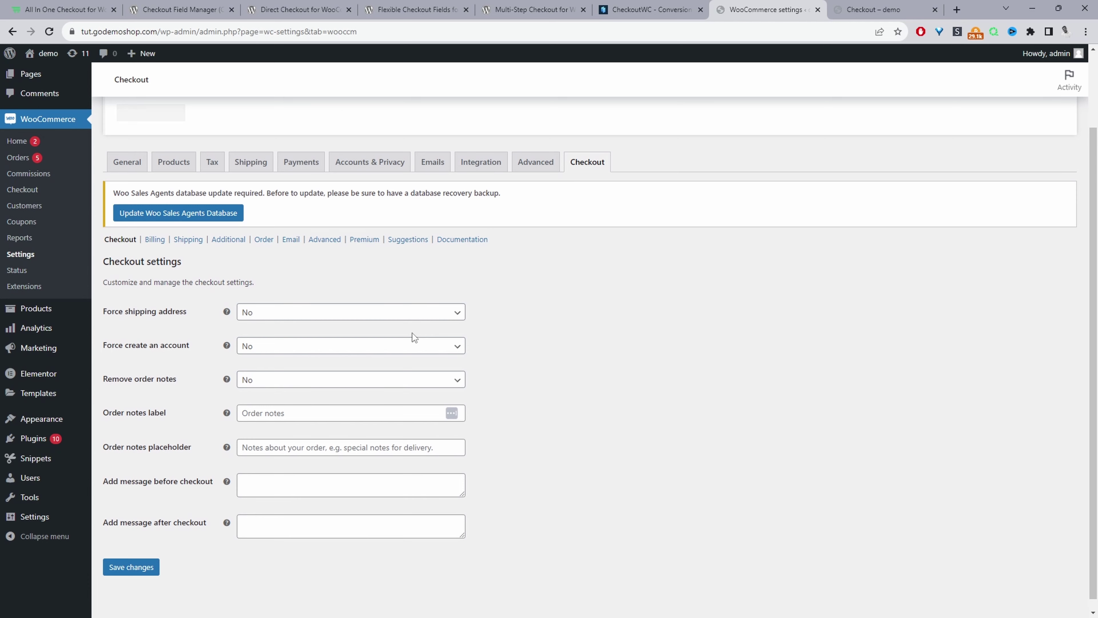
Try setting Force shipping address, Force create an account and Remove order notes to Yes in the checkout settings, leaving both message fields blank
{"action": "left_click", "coordinate": [143, 311]}
{"action": "key", "text": "Down"}
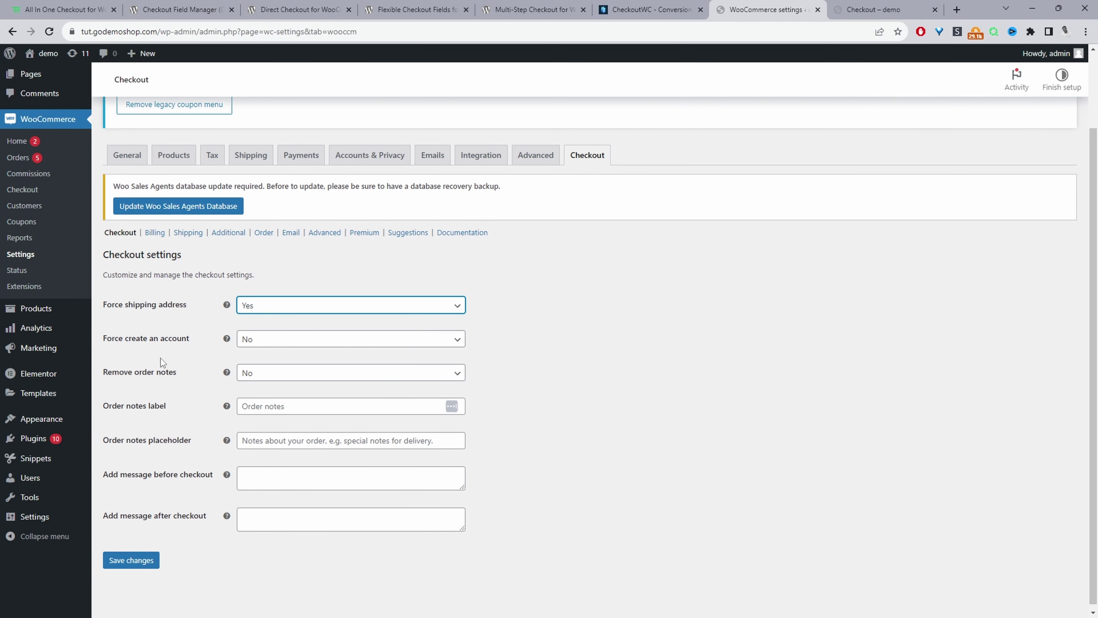
{"action": "left_click", "coordinate": [263, 341]}
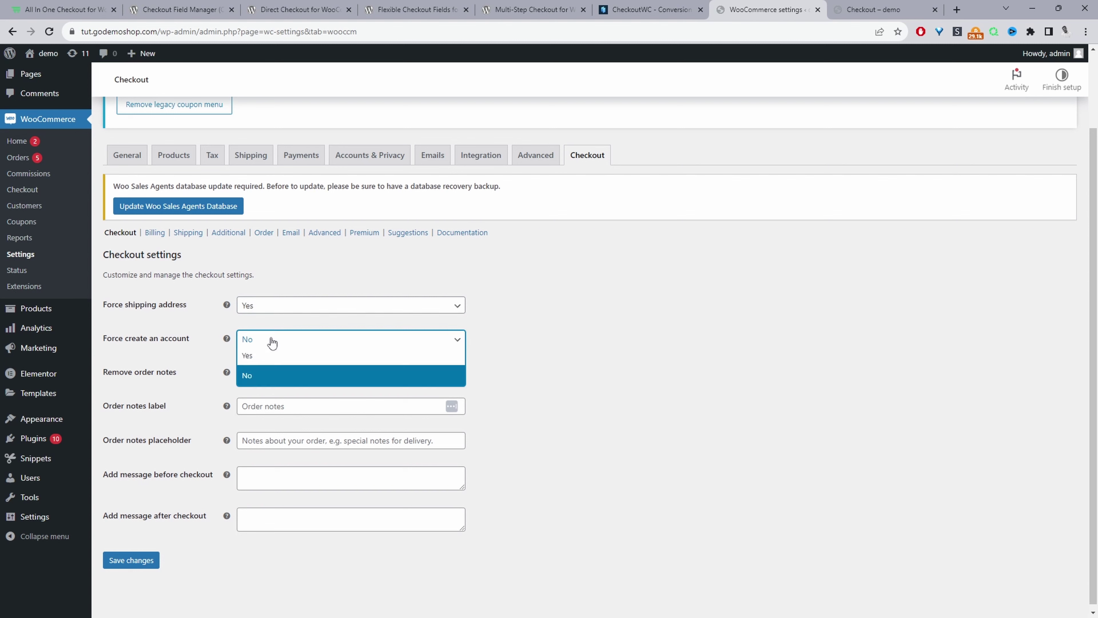
{"action": "left_click", "coordinate": [261, 362]}
{"action": "left_click", "coordinate": [310, 378]}
{"action": "left_click", "coordinate": [318, 390]}
{"action": "left_click", "coordinate": [242, 478]}
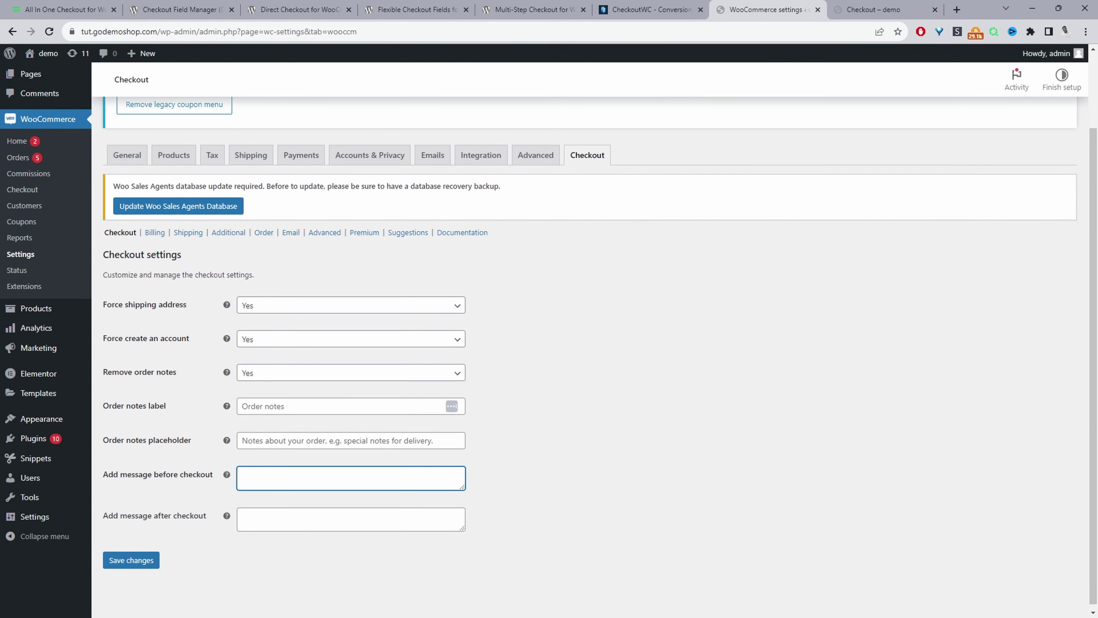
{"action": "key", "text": "Tab"}
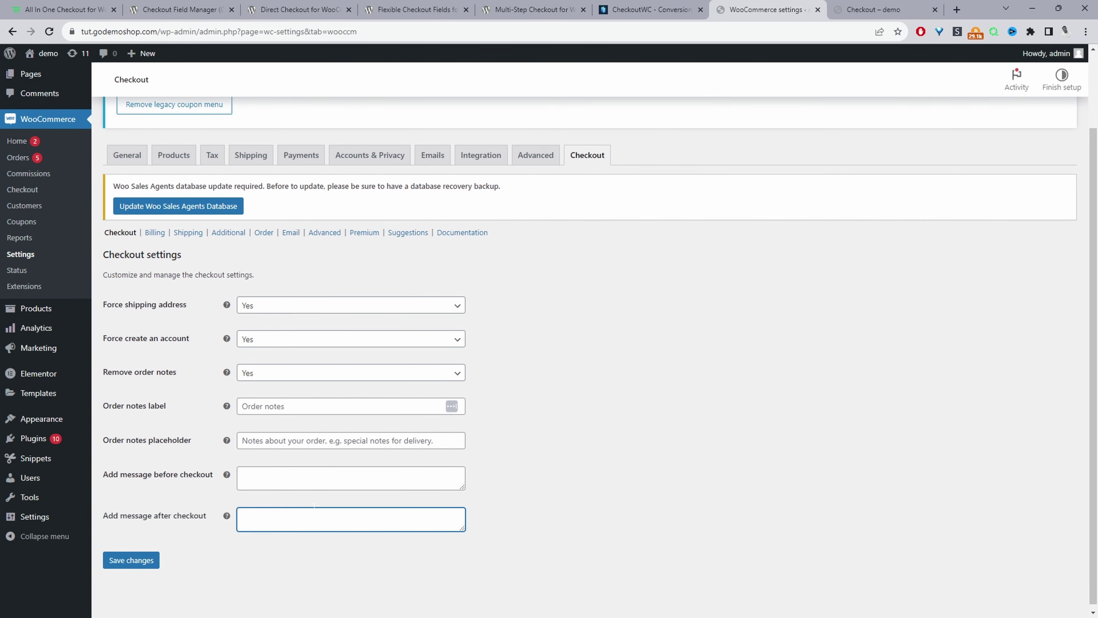
Discard the unsaved checkout settings, open the billing fields and place First name below Last name
{"action": "left_click", "coordinate": [156, 235]}
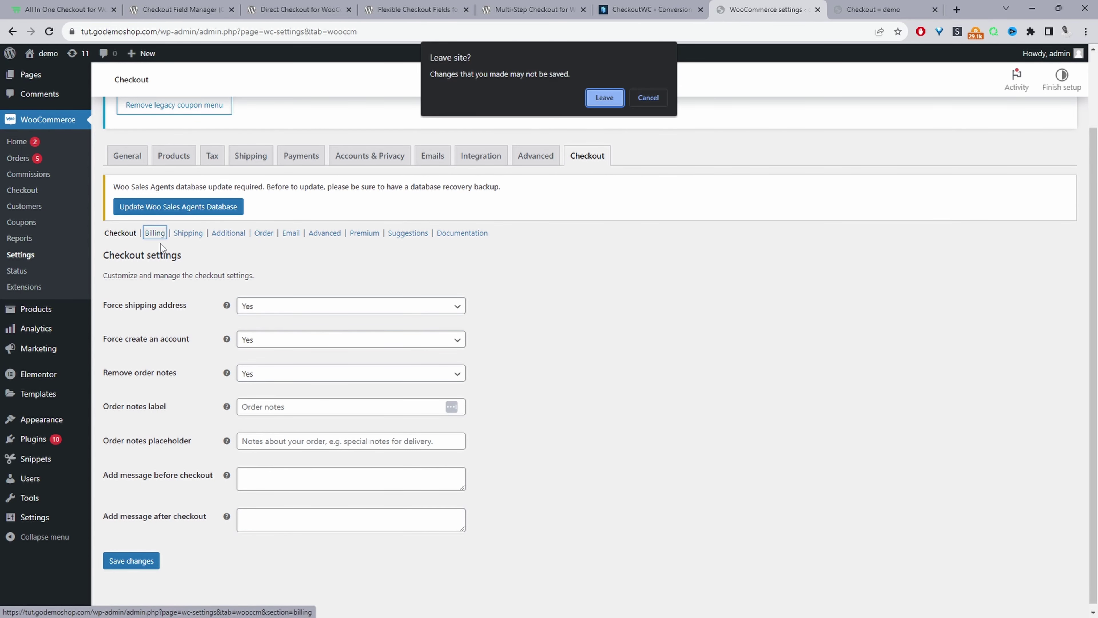
{"action": "left_click", "coordinate": [599, 102]}
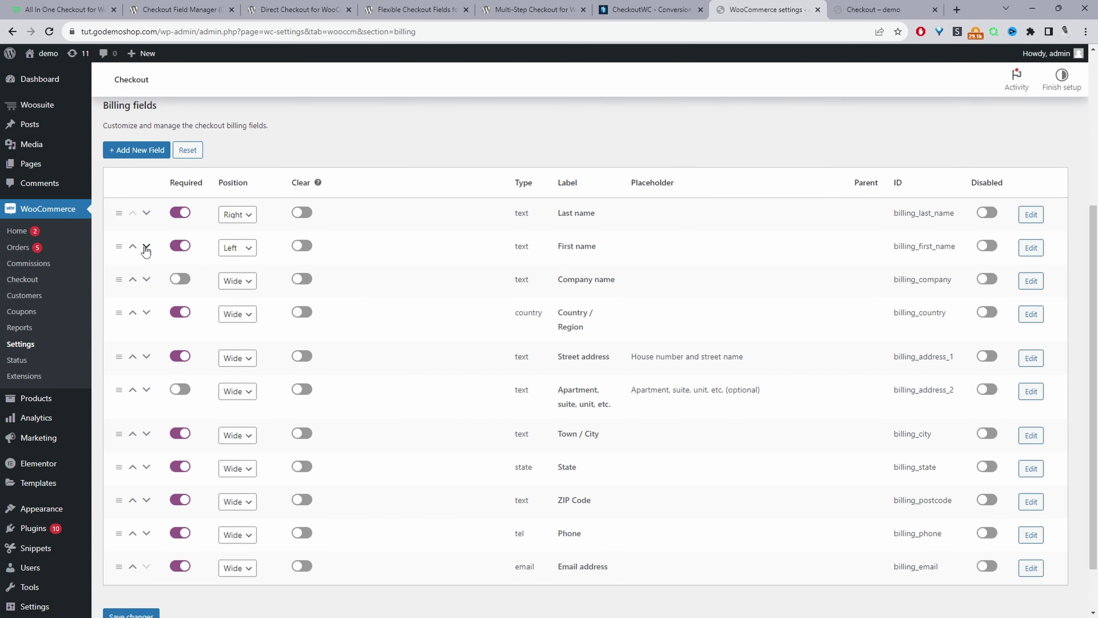
{"action": "left_click", "coordinate": [147, 248]}
{"action": "left_click_drag", "start_coordinate": [160, 251], "coordinate": [127, 229]}
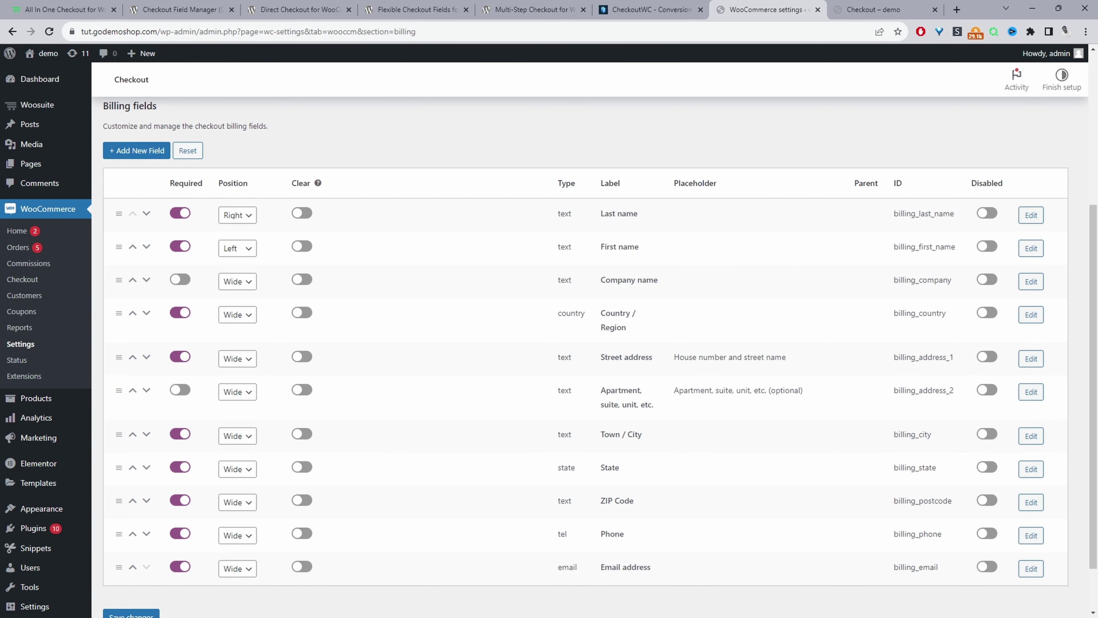
Disable the Last name billing field and make it not required
{"action": "left_click", "coordinate": [987, 214]}
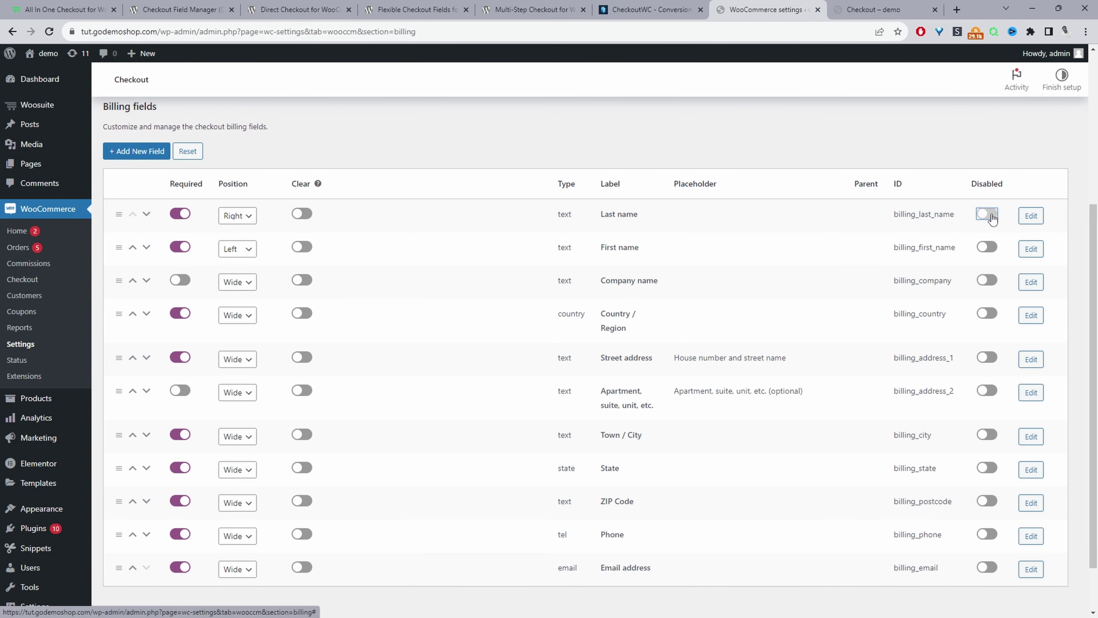
{"action": "left_click", "coordinate": [187, 215]}
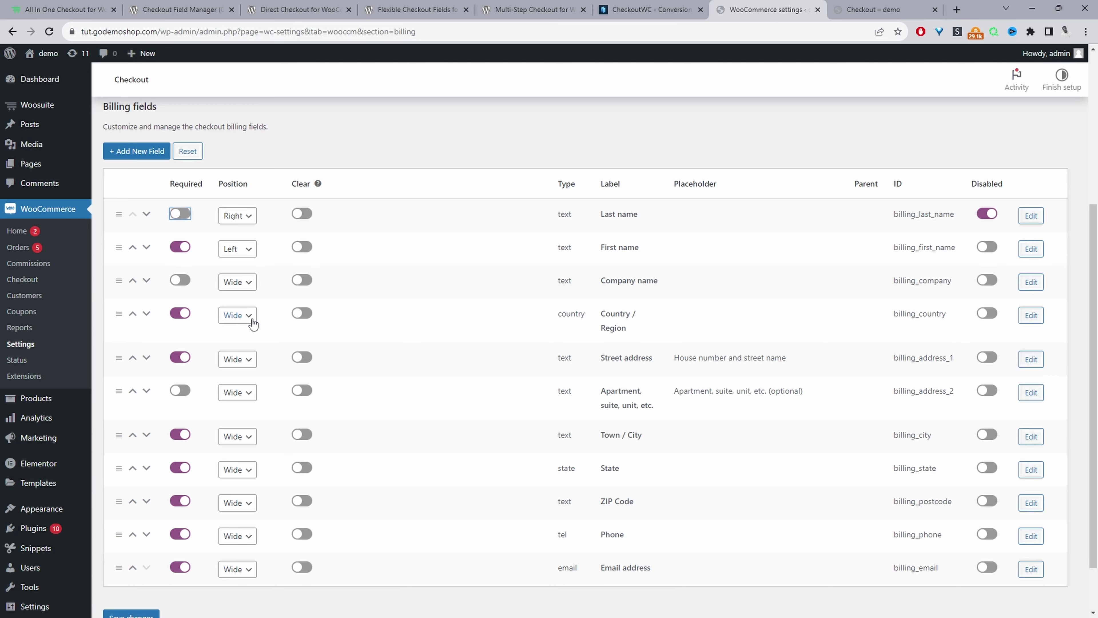
Examine the First name field's general, price and display options, and the additional fields and email settings sections
{"action": "scroll", "coordinate": [648, 259], "scroll_direction": "down", "scroll_amount": 1}
{"action": "left_click", "coordinate": [1038, 188]}
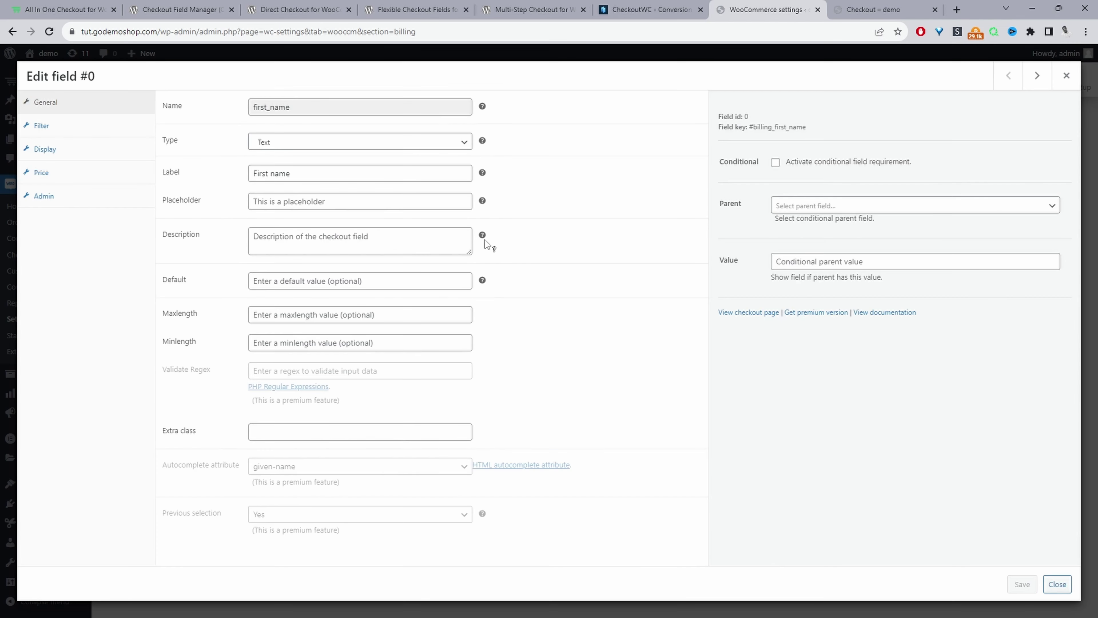
{"action": "left_click", "coordinate": [313, 201]}
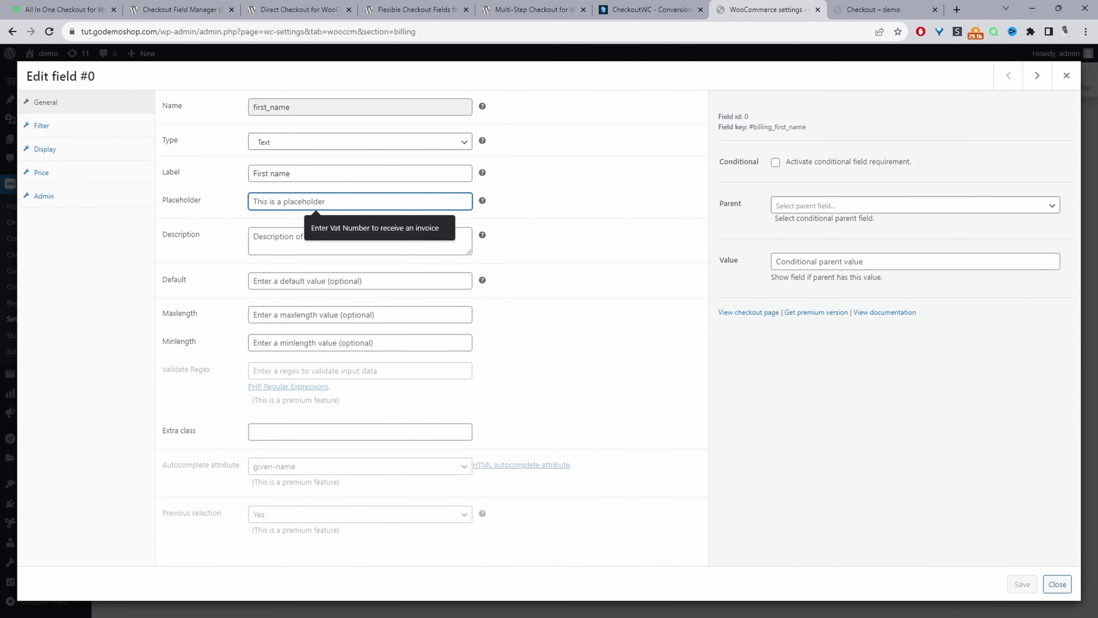
{"action": "left_click", "coordinate": [302, 240]}
{"action": "left_click", "coordinate": [328, 428]}
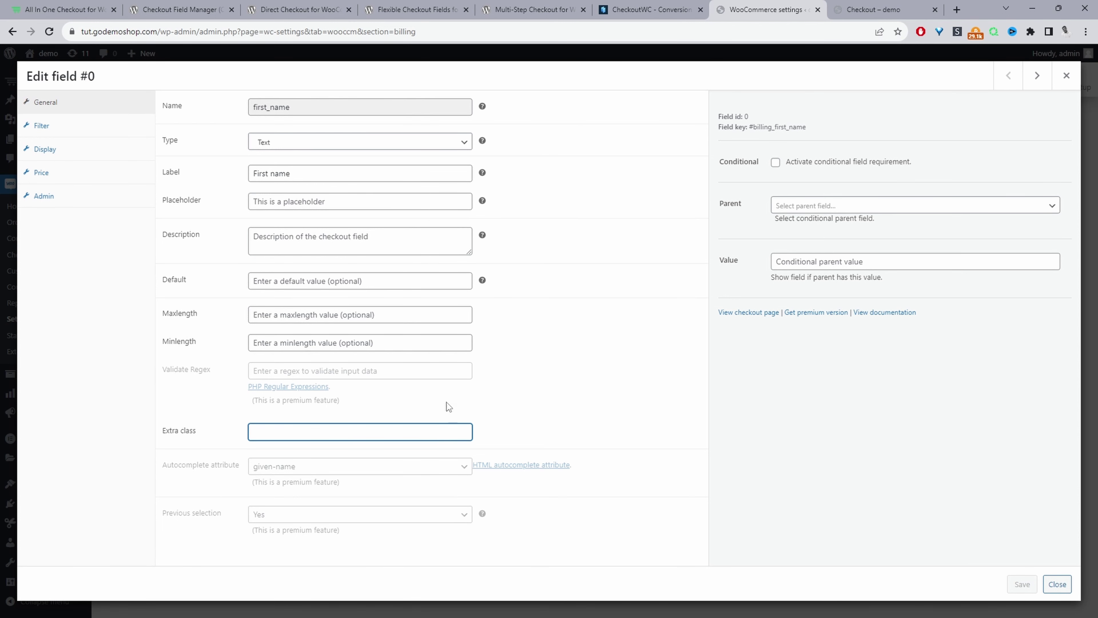
{"action": "left_click", "coordinate": [93, 172]}
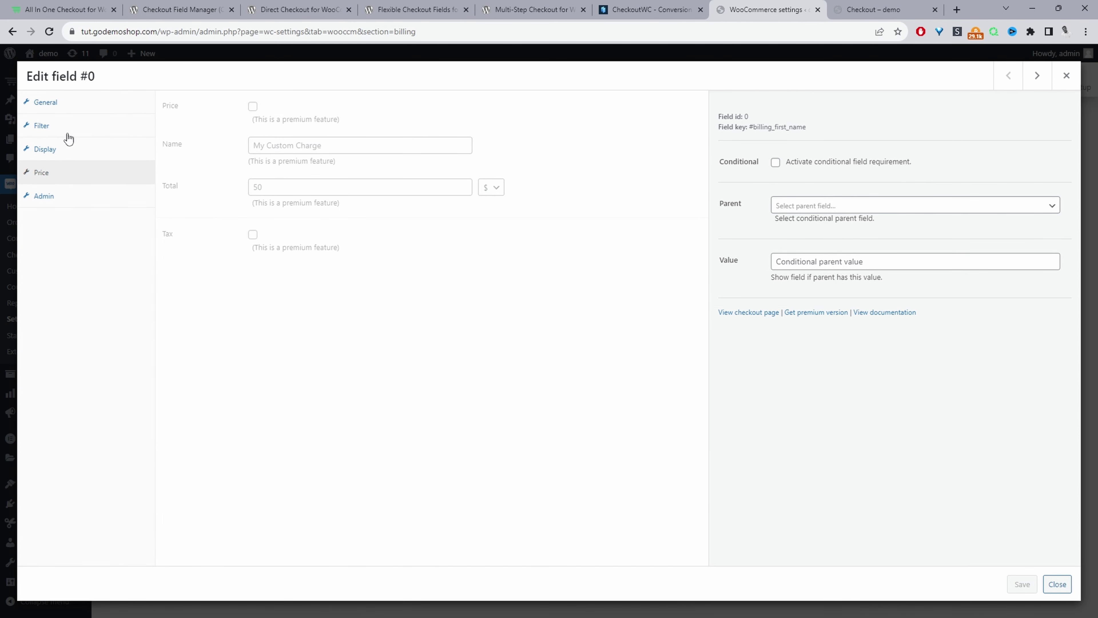
{"action": "left_click", "coordinate": [88, 148]}
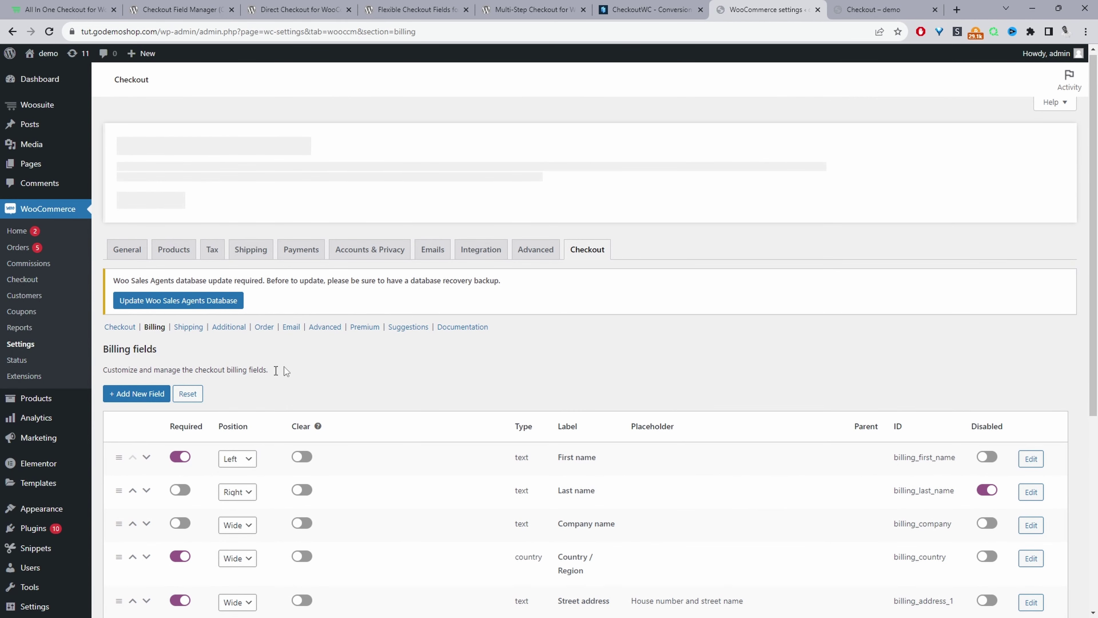
{"action": "left_click", "coordinate": [229, 329]}
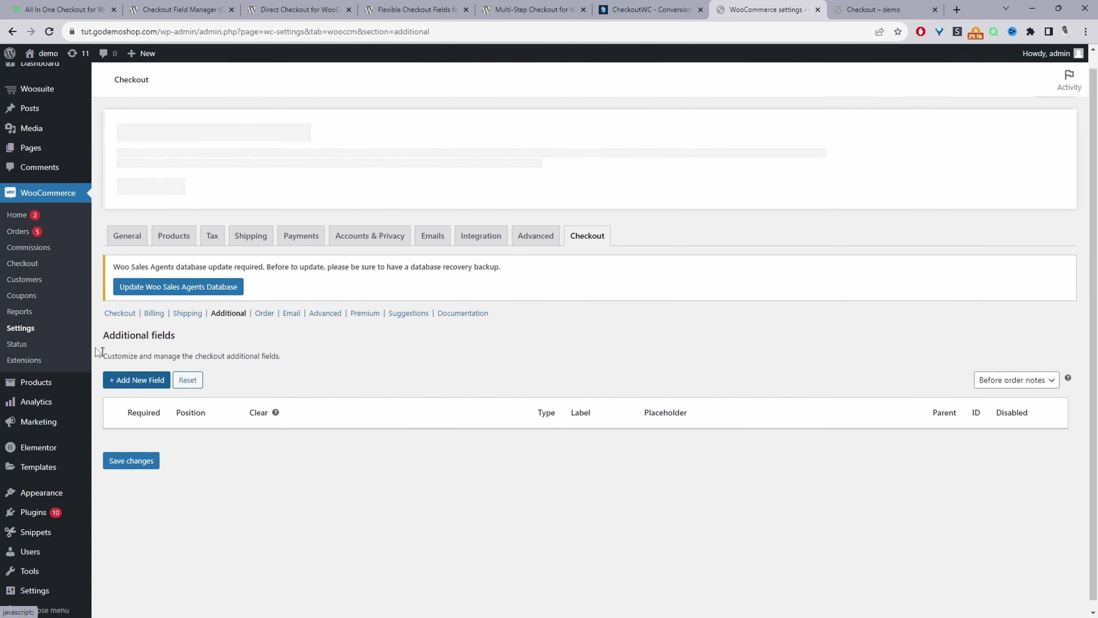
{"action": "left_click", "coordinate": [290, 313]}
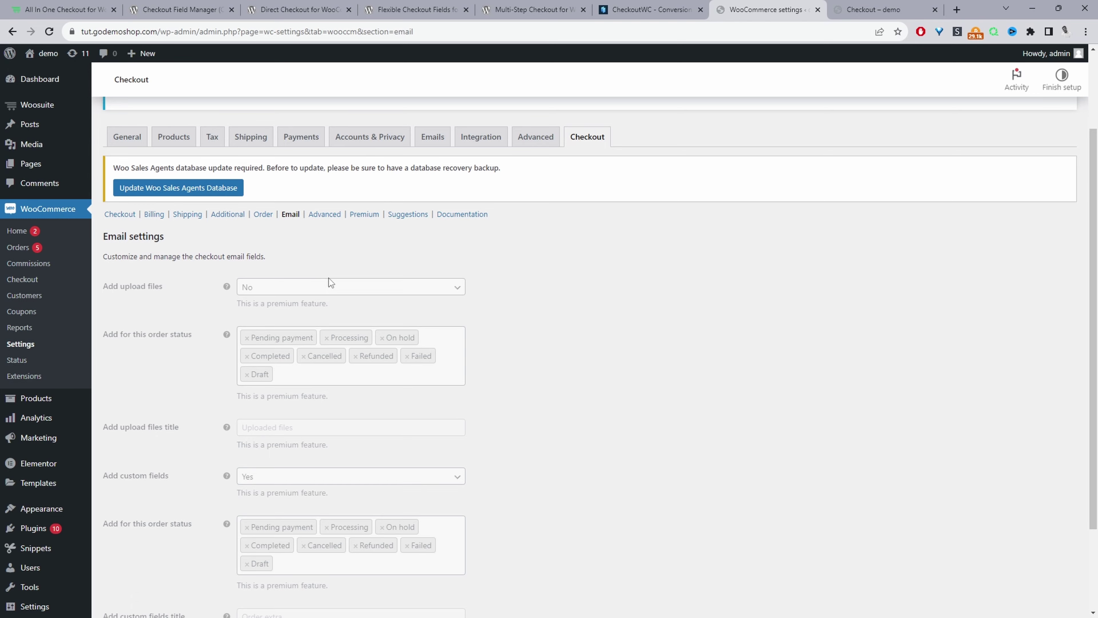
Copy the plugin name from the Direct Checkout for WooCommerce page on WordPress.org
{"action": "key", "text": "ctrl+3"}
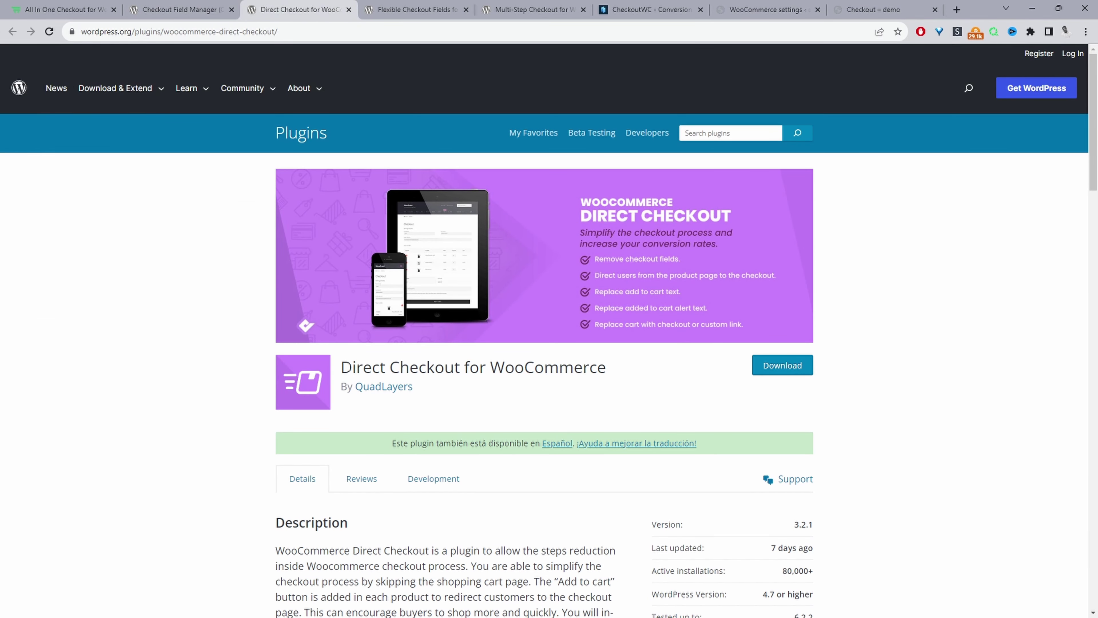
{"action": "mouse_move", "coordinate": [353, 366]}
{"action": "left_mouse_down"}
{"action": "mouse_move", "coordinate": [585, 382]}
{"action": "mouse_move", "coordinate": [596, 361]}
{"action": "mouse_move", "coordinate": [609, 366]}
{"action": "mouse_move", "coordinate": [342, 365]}
{"action": "left_mouse_up"}
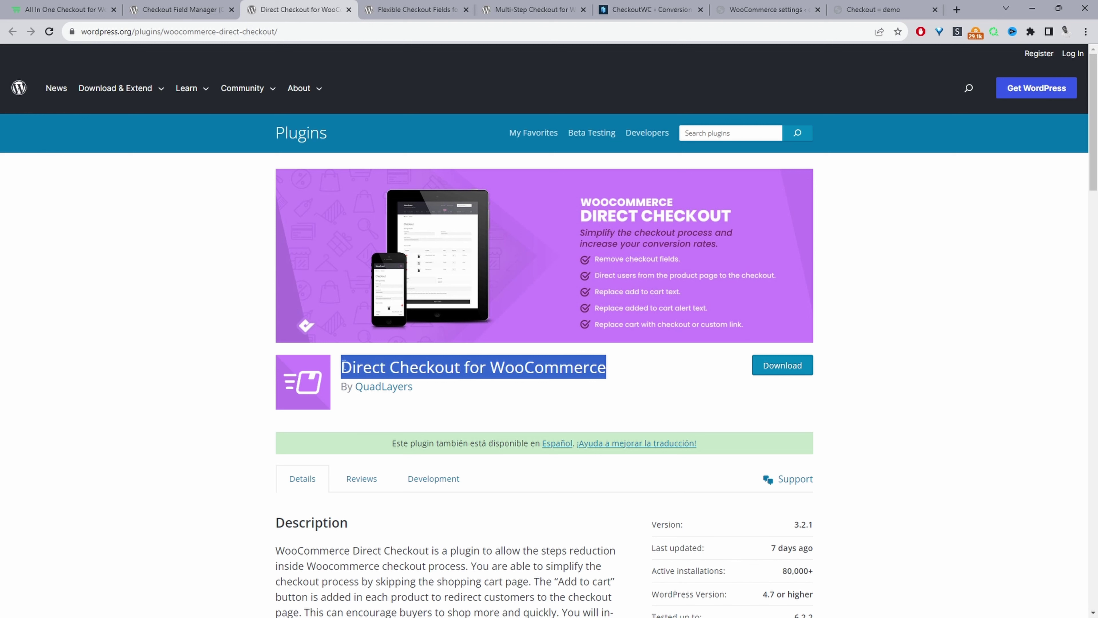
{"action": "right_click", "coordinate": [386, 357]}
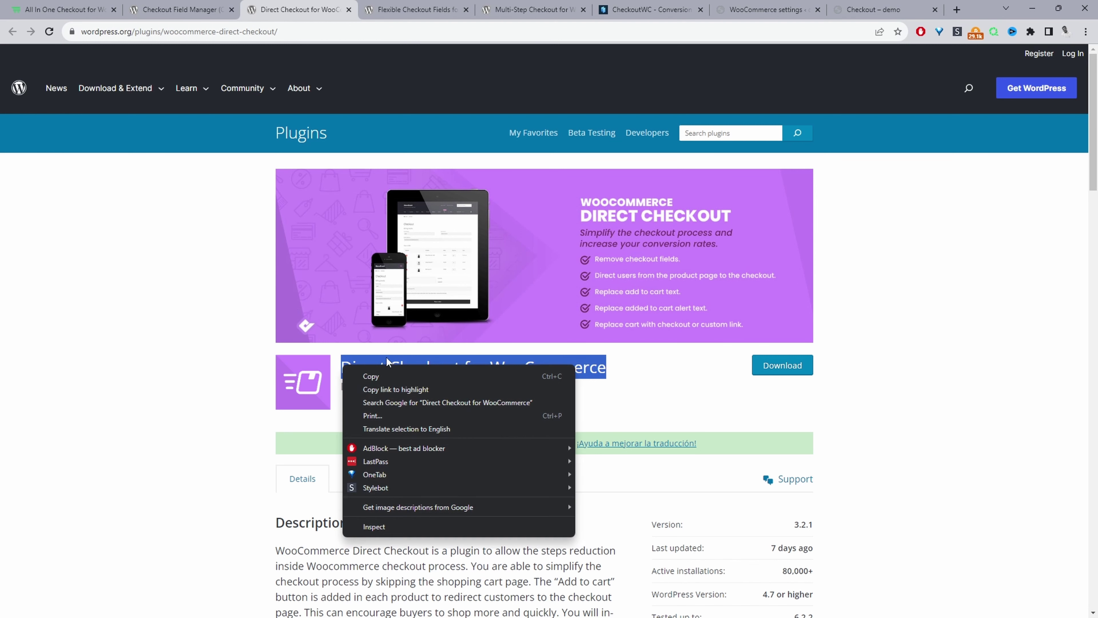
{"action": "left_click", "coordinate": [403, 379]}
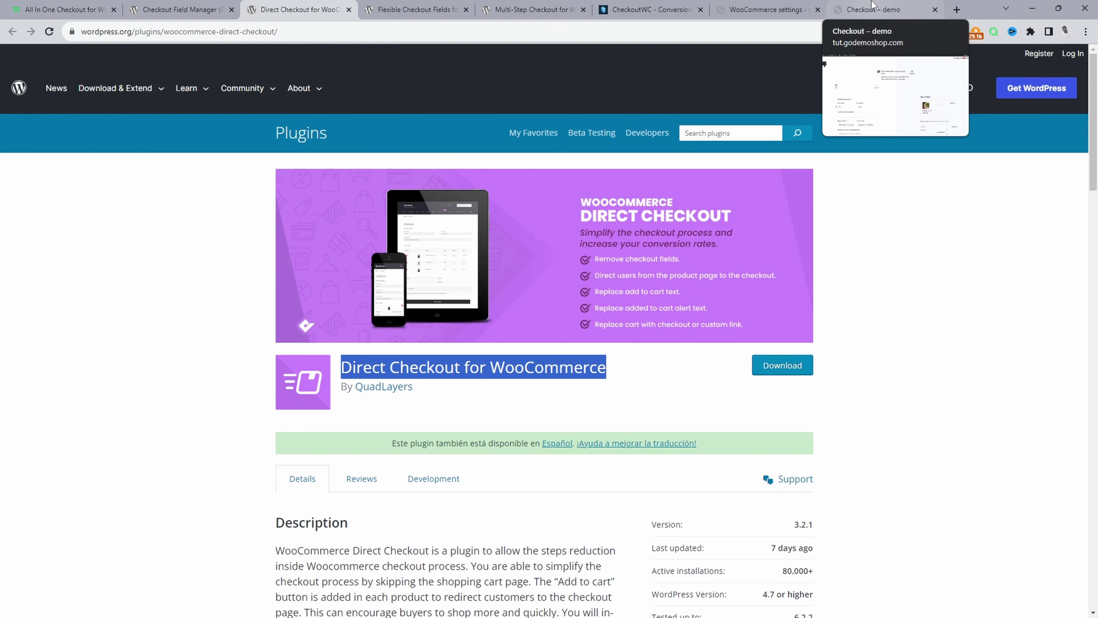
Search the demo site's new plugins for the copied name Direct Checkout for WooCommerce, and install and activate the one by QuadLayers
{"action": "left_click", "coordinate": [770, 10]}
{"action": "scroll", "coordinate": [129, 397], "scroll_direction": "down", "scroll_amount": 2}
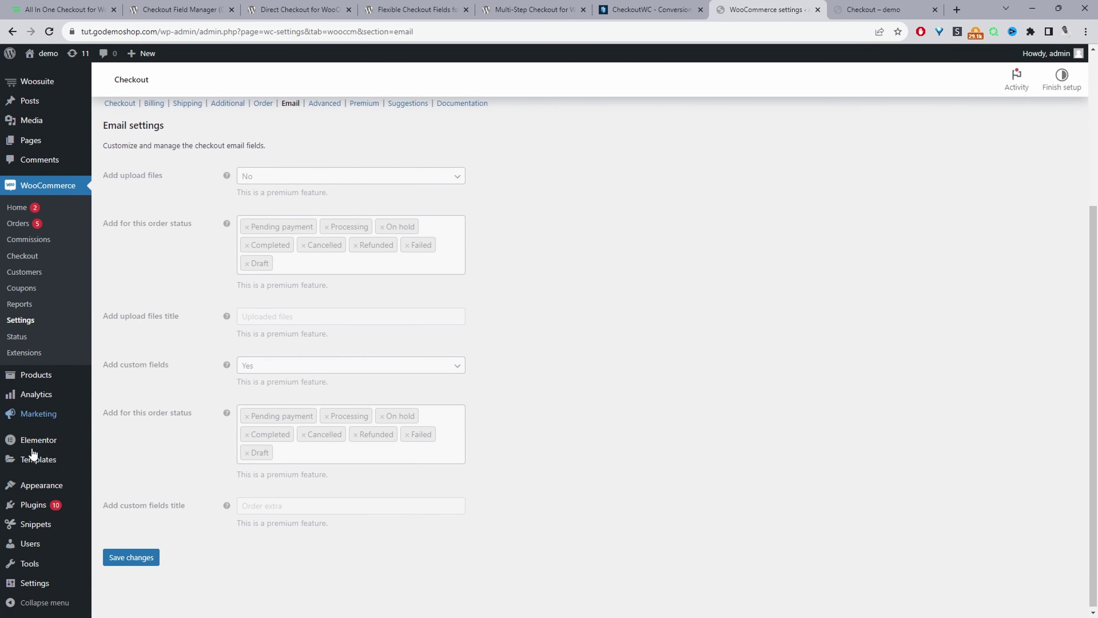
{"action": "mouse_move", "coordinate": [40, 517]}
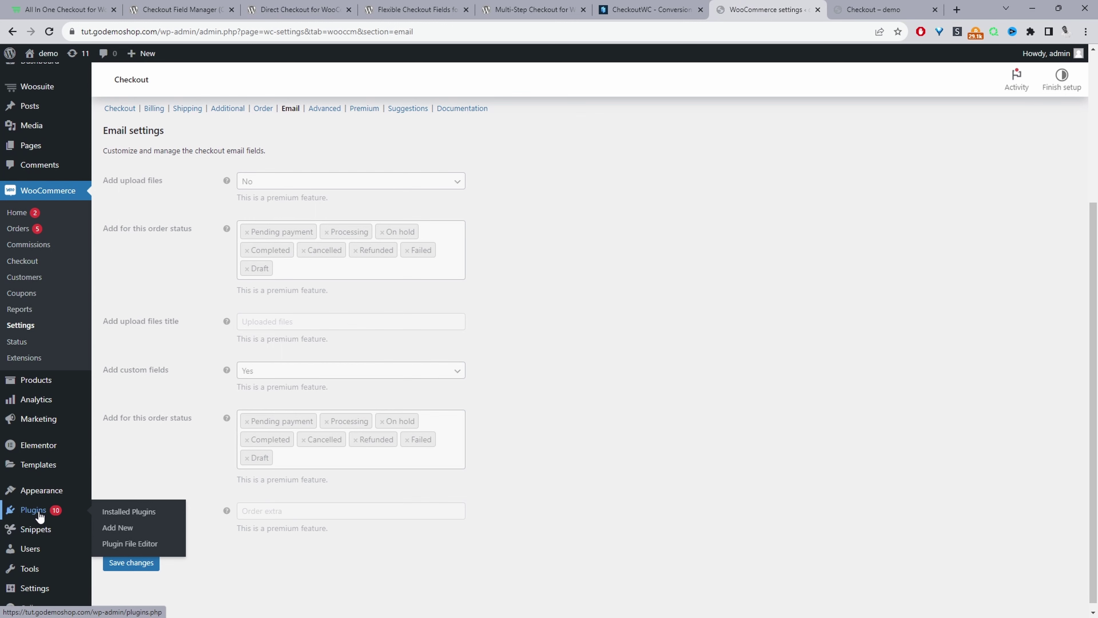
{"action": "left_click", "coordinate": [117, 527]}
{"action": "left_click", "coordinate": [989, 175]}
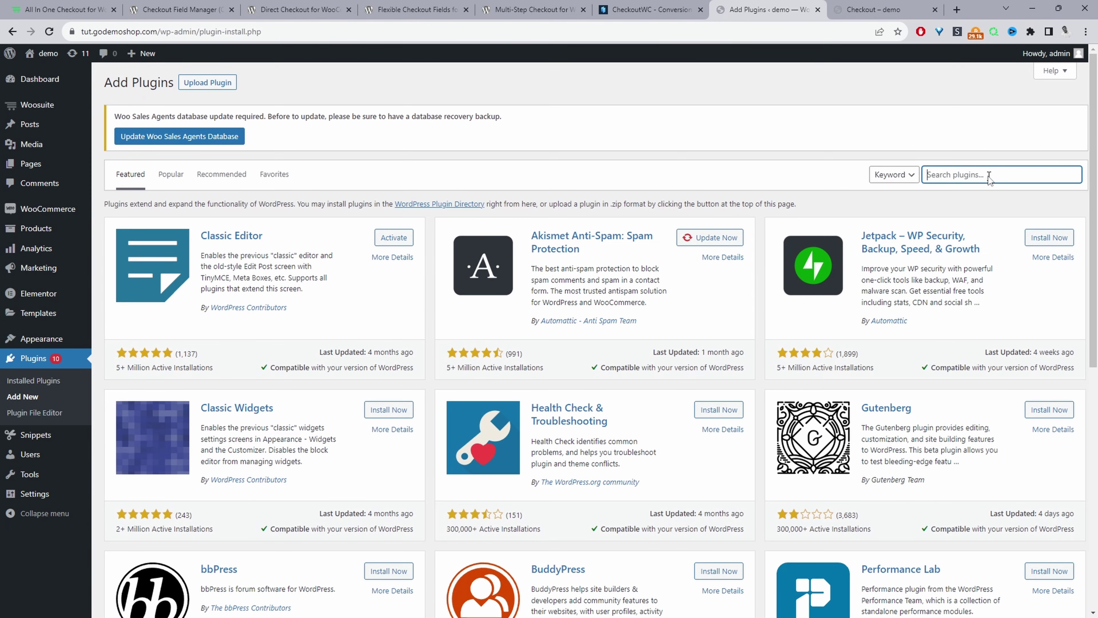
{"action": "right_click", "coordinate": [989, 176]}
{"action": "left_click", "coordinate": [872, 265]}
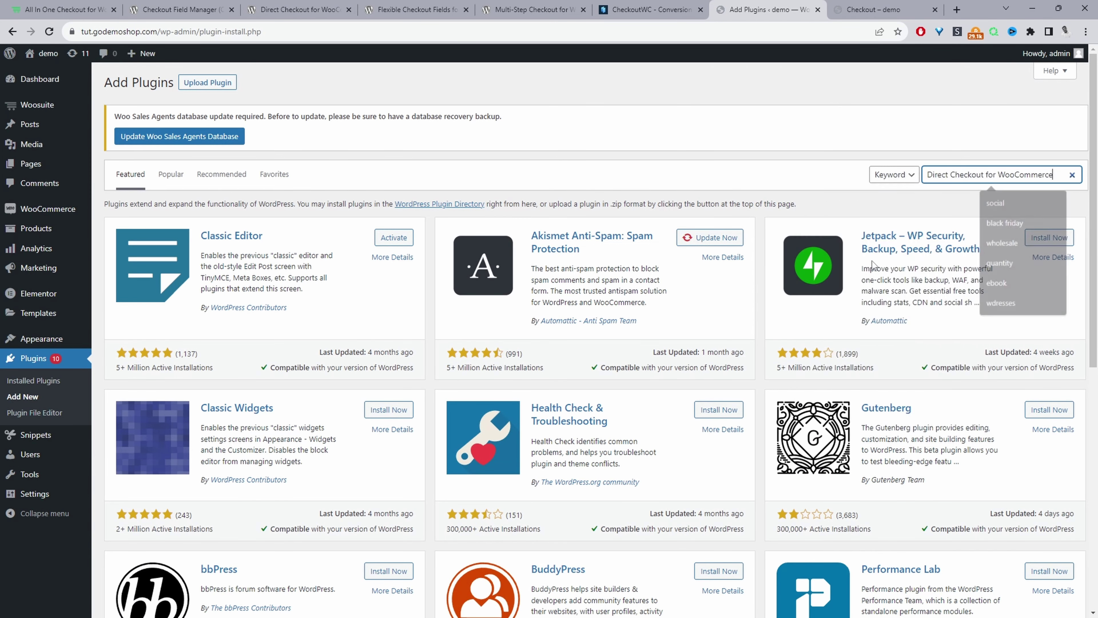
{"action": "left_click", "coordinate": [392, 238]}
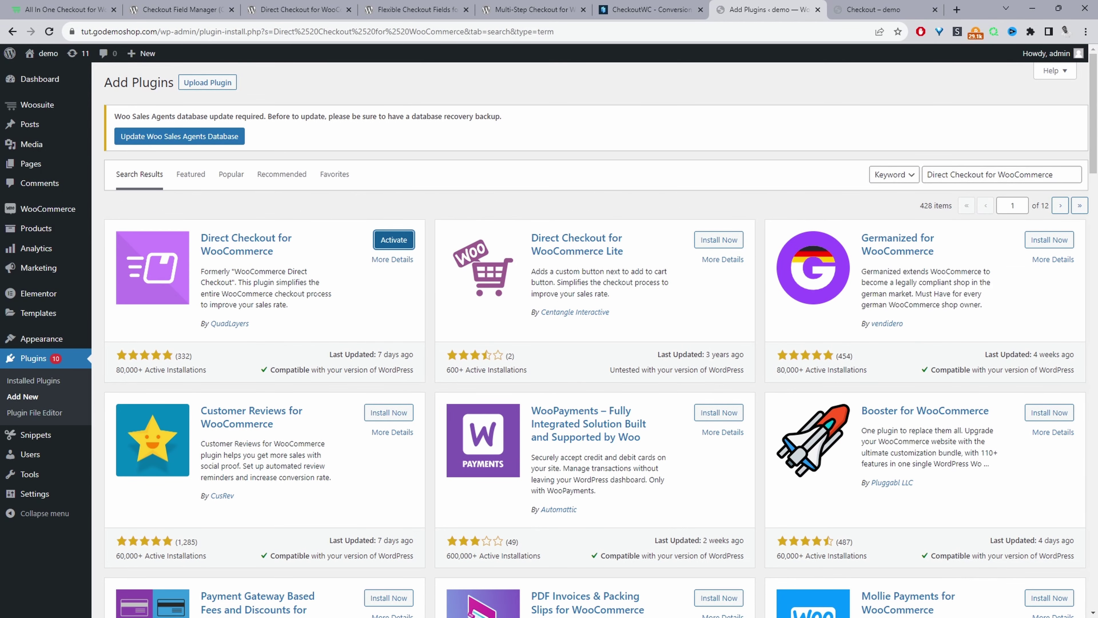
{"action": "left_click", "coordinate": [392, 239]}
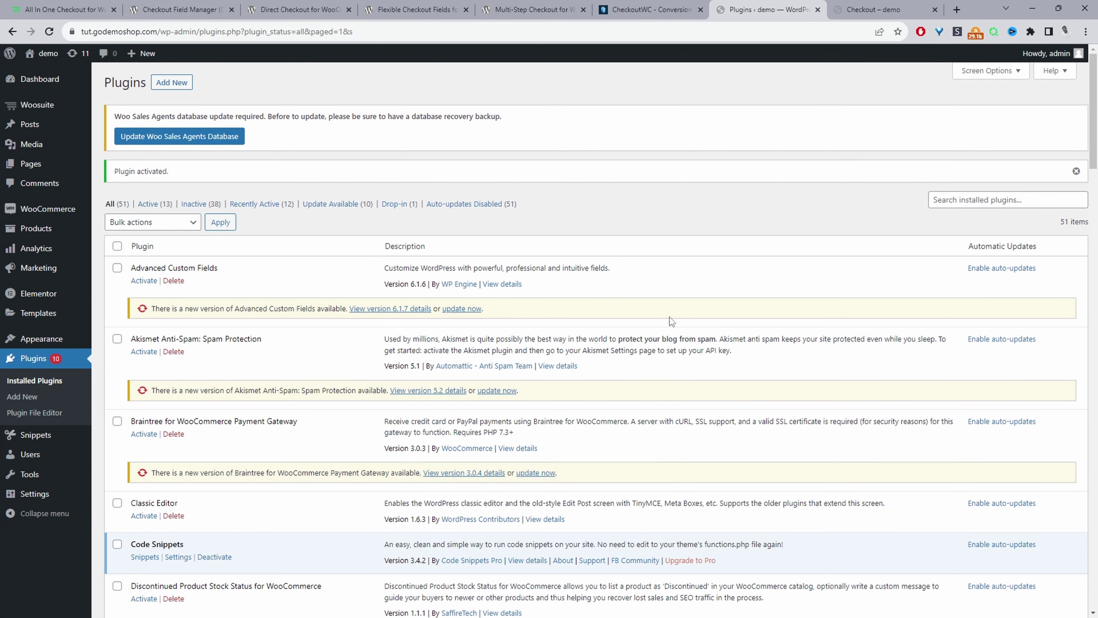
Open the Direct Checkout settings and try setting Added to cart alert and Added to cart link in shop to Yes
{"action": "mouse_move", "coordinate": [46, 209]}
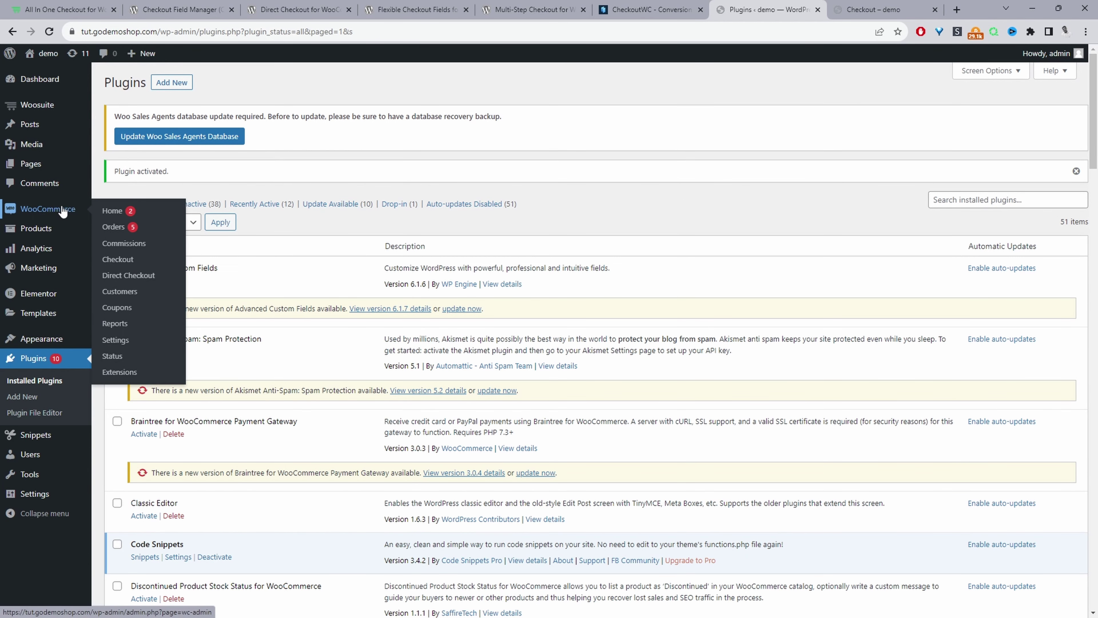
{"action": "left_click", "coordinate": [129, 277]}
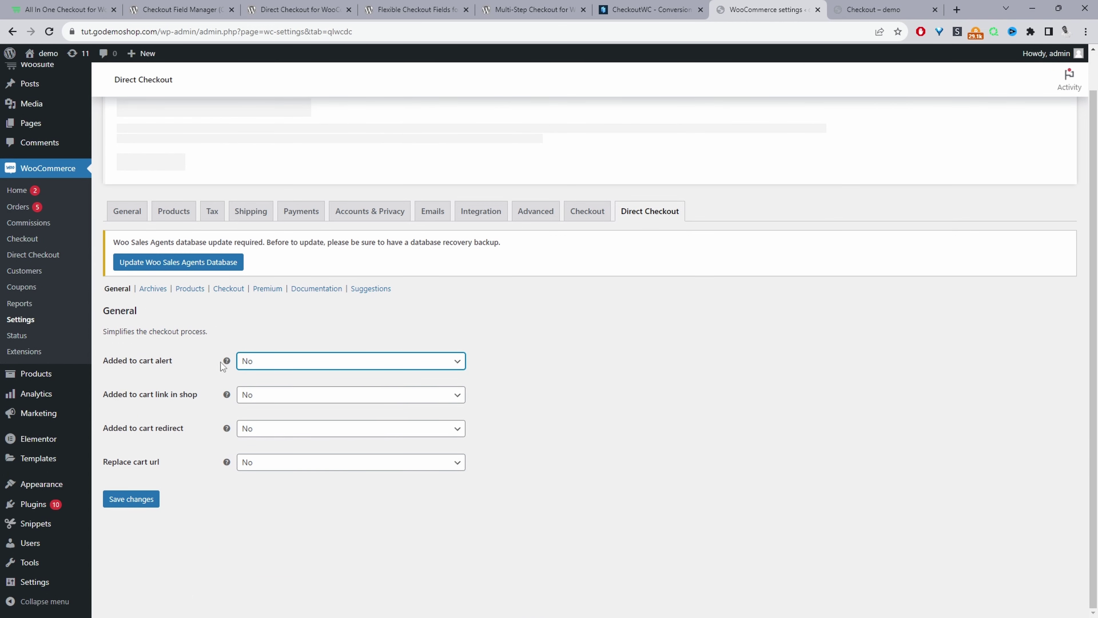
{"action": "left_click", "coordinate": [248, 357]}
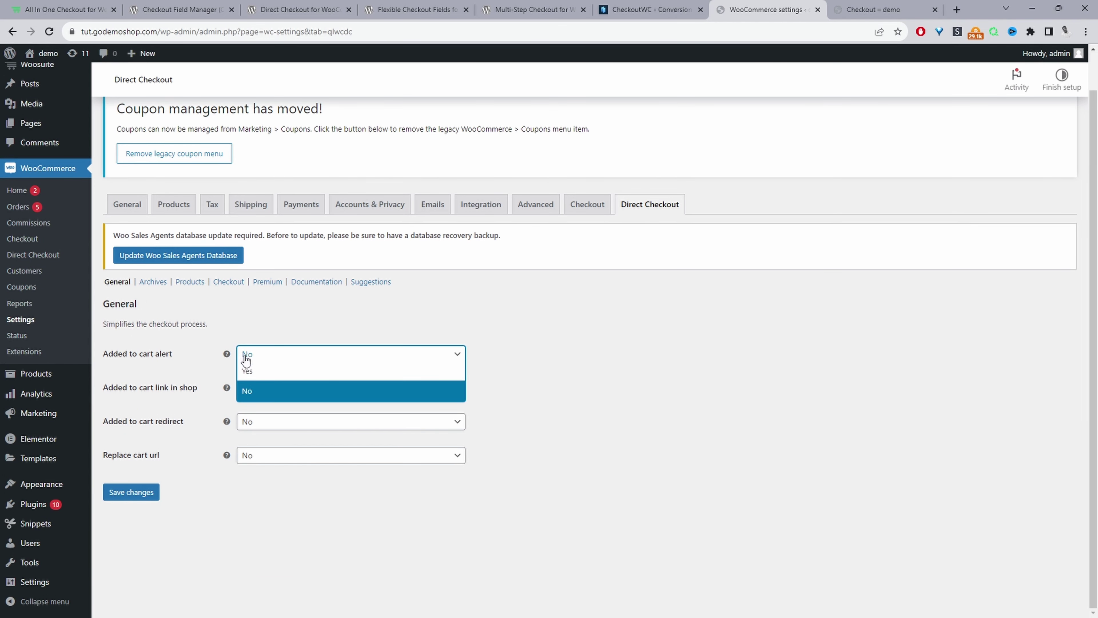
{"action": "left_click", "coordinate": [278, 378]}
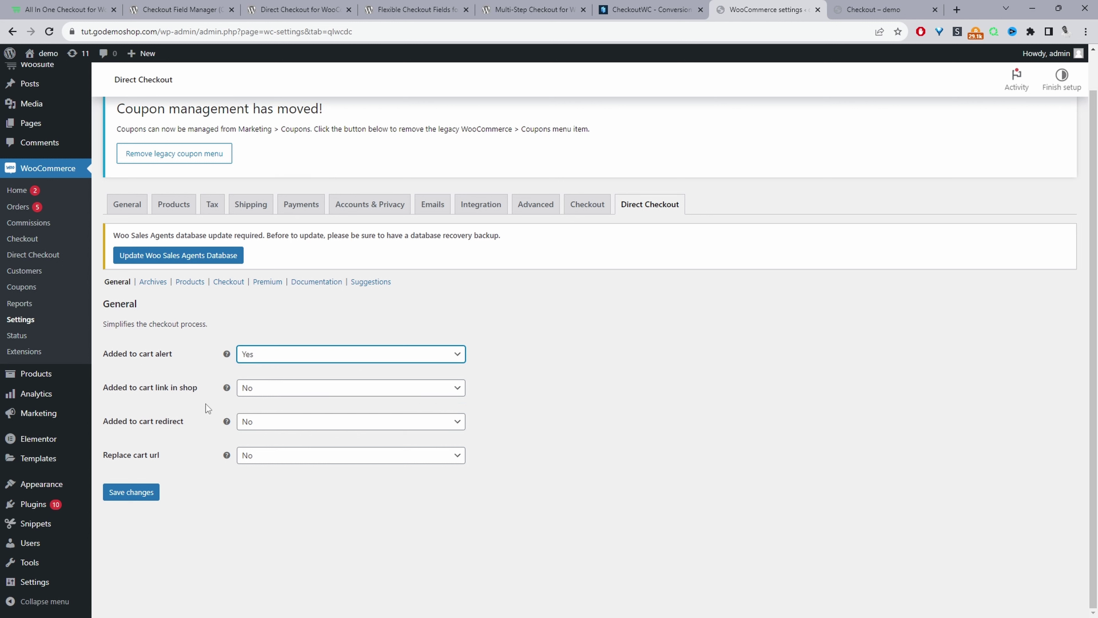
{"action": "left_click", "coordinate": [276, 388]}
{"action": "left_click", "coordinate": [282, 404]}
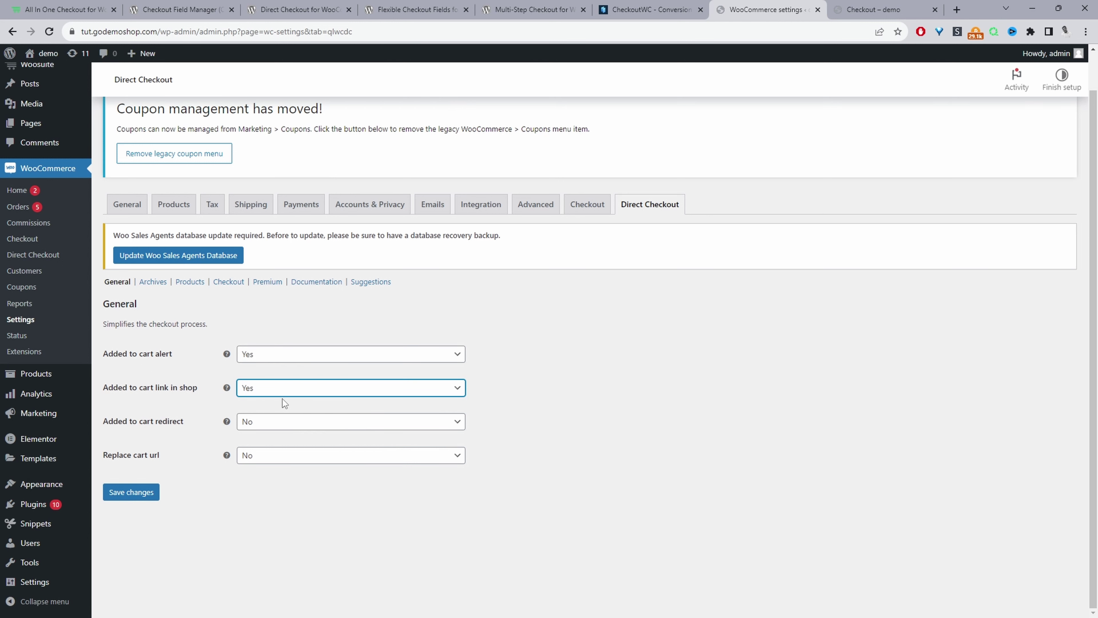
Try enabling Added to cart redirect to a Custom URL with the address left blank, and view the Replace cart url choices
{"action": "left_click", "coordinate": [275, 422]}
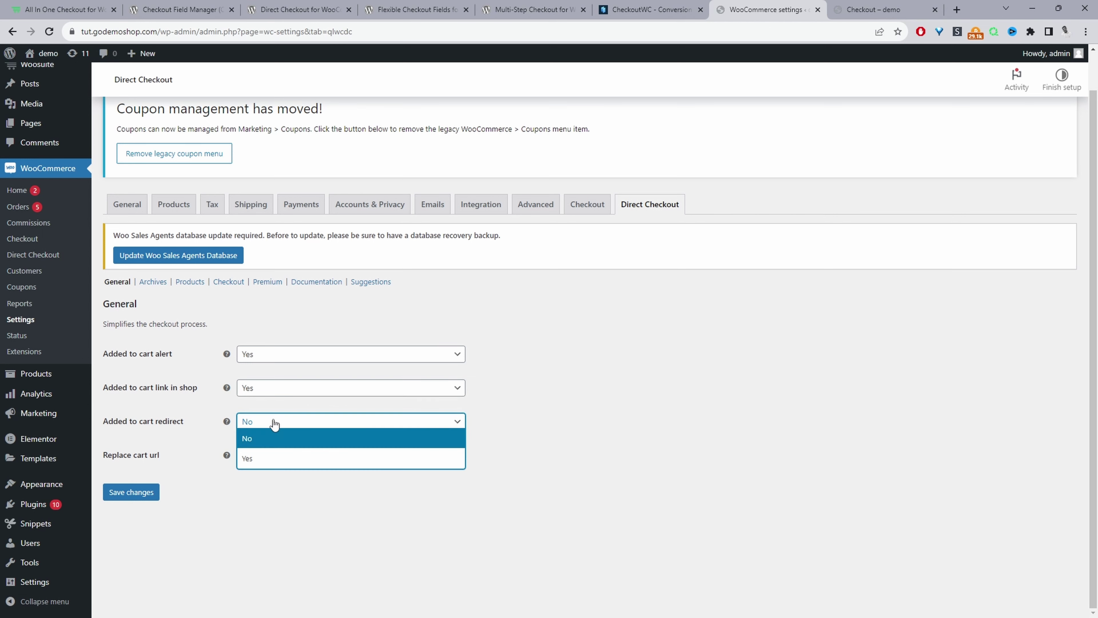
{"action": "left_click", "coordinate": [277, 442]}
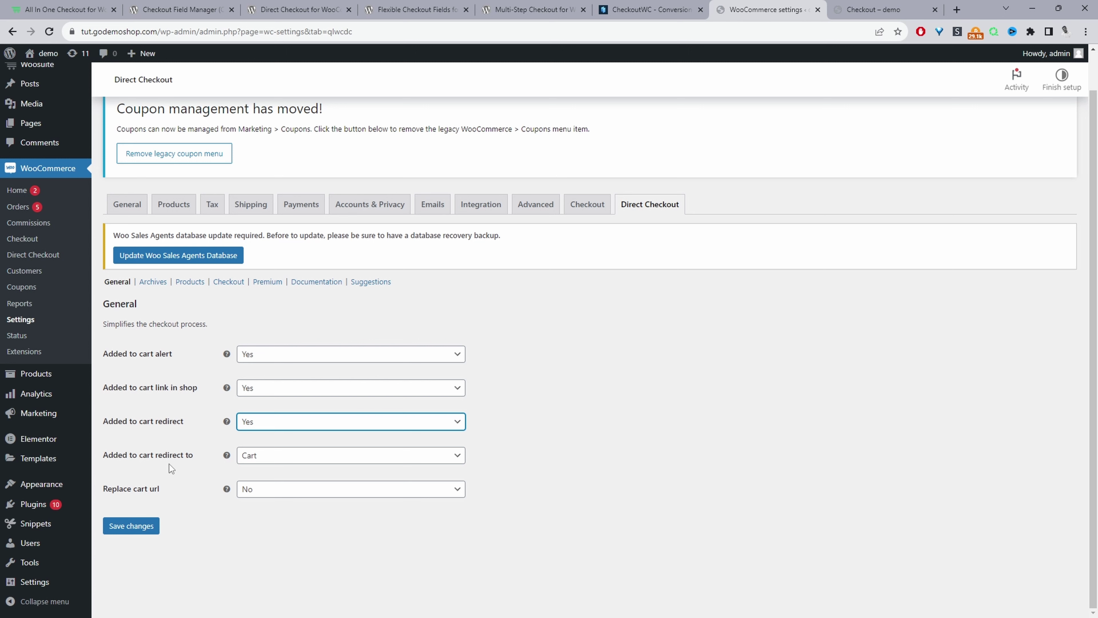
{"action": "left_click", "coordinate": [259, 461]}
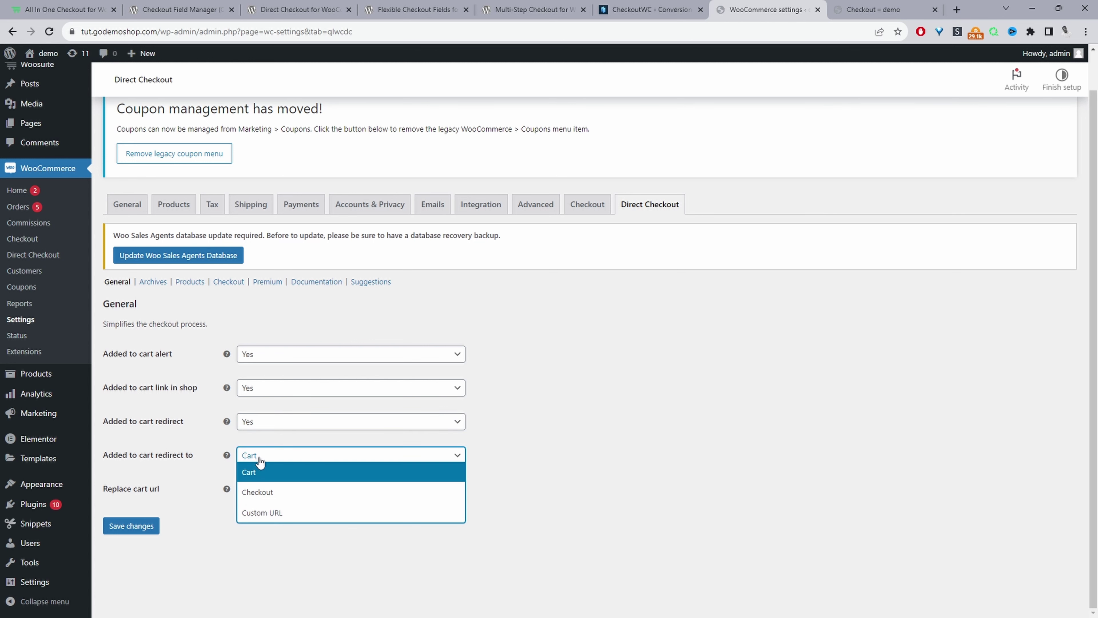
{"action": "left_click", "coordinate": [262, 513]}
{"action": "left_click", "coordinate": [268, 494]}
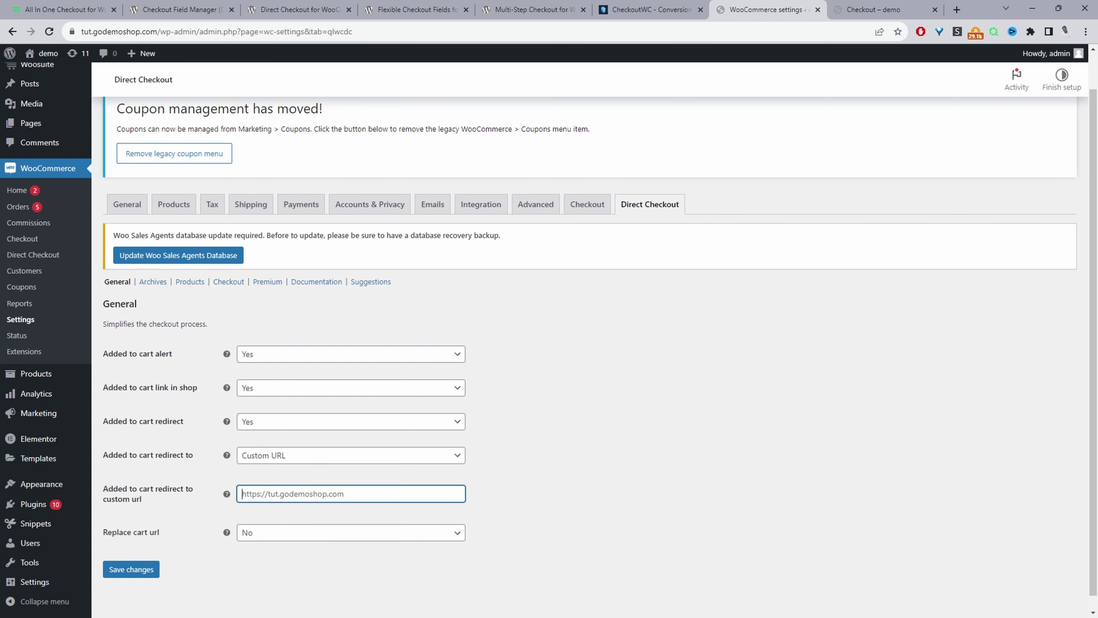
{"action": "left_click", "coordinate": [345, 532]}
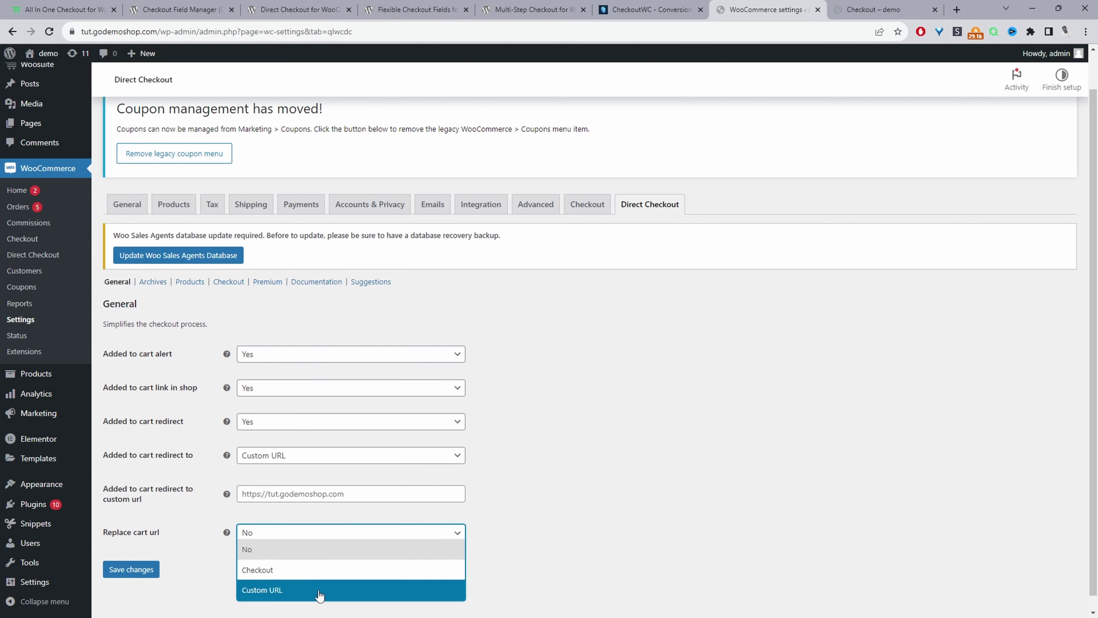
Discard the unsaved general settings, open the Archives settings and try setting Replace Add to cart text to Yes for Simple Products
{"action": "left_click", "coordinate": [152, 282]}
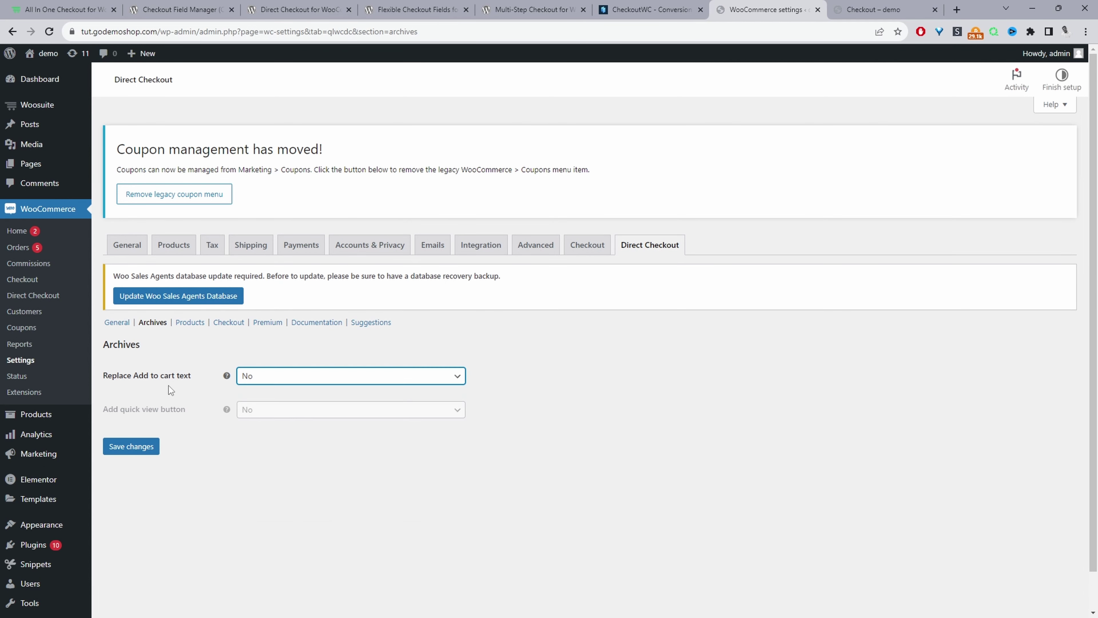
{"action": "left_click", "coordinate": [274, 382]}
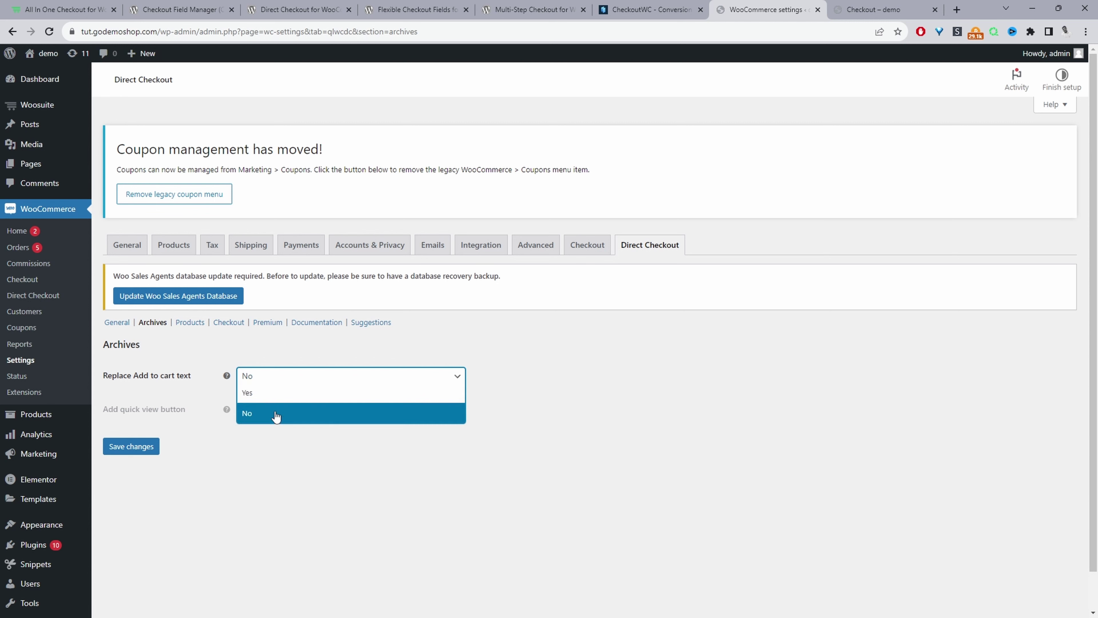
{"action": "left_click", "coordinate": [276, 416]}
{"action": "left_click", "coordinate": [333, 413]}
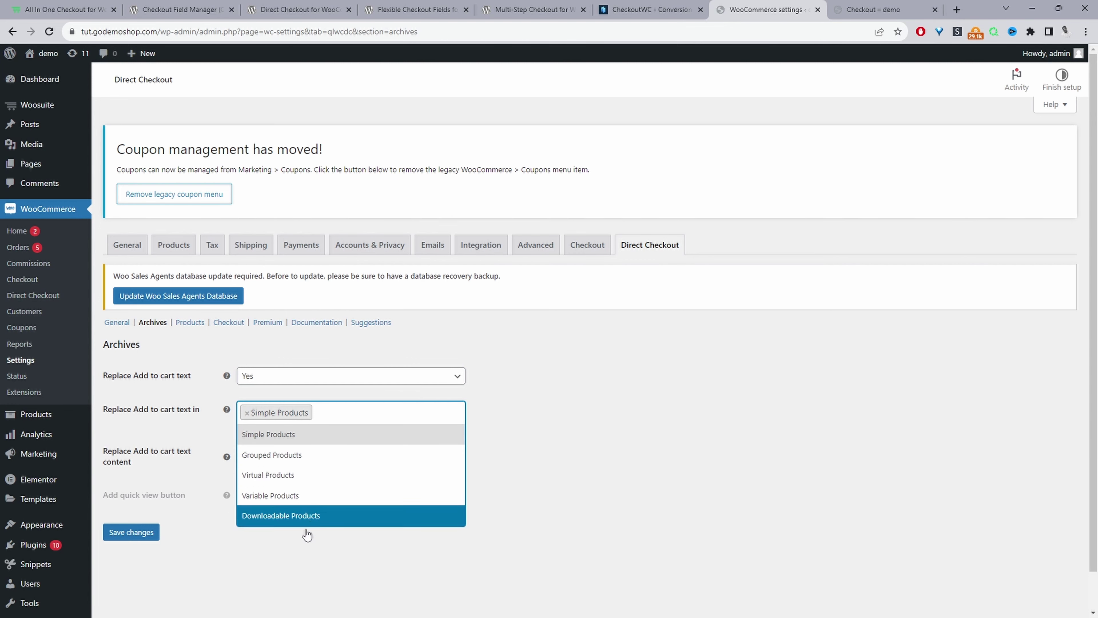
{"action": "left_click", "coordinate": [520, 466]}
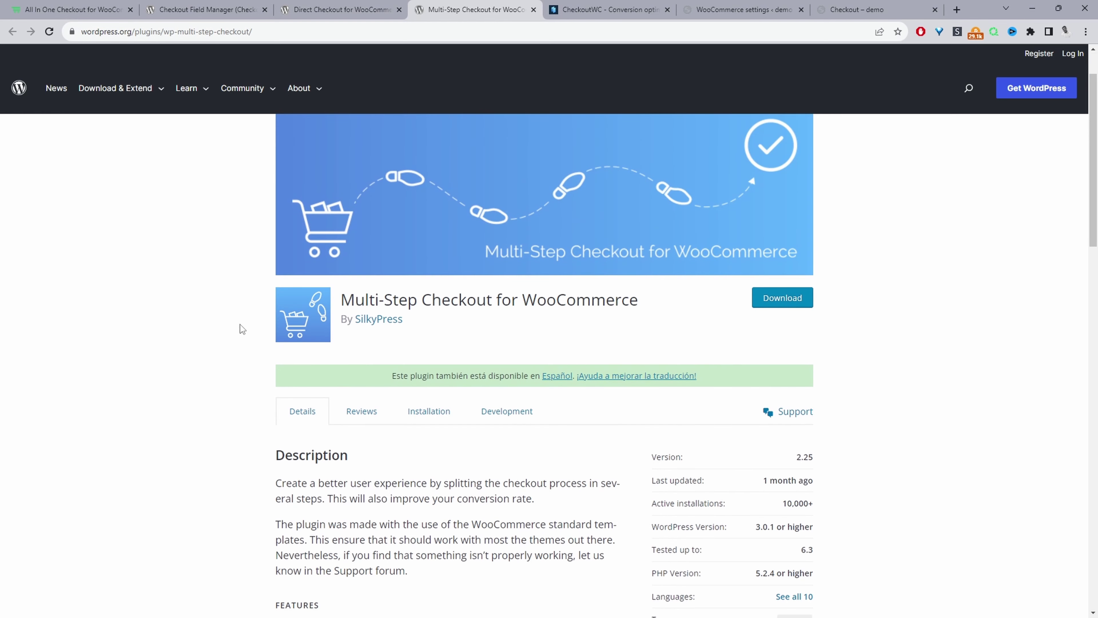
Copy the plugin name Multi-Step Checkout for WooCommerce from its WordPress.org page and examine the listed features and screenshots
{"action": "scroll", "coordinate": [242, 328], "scroll_direction": "down", "scroll_amount": 1}
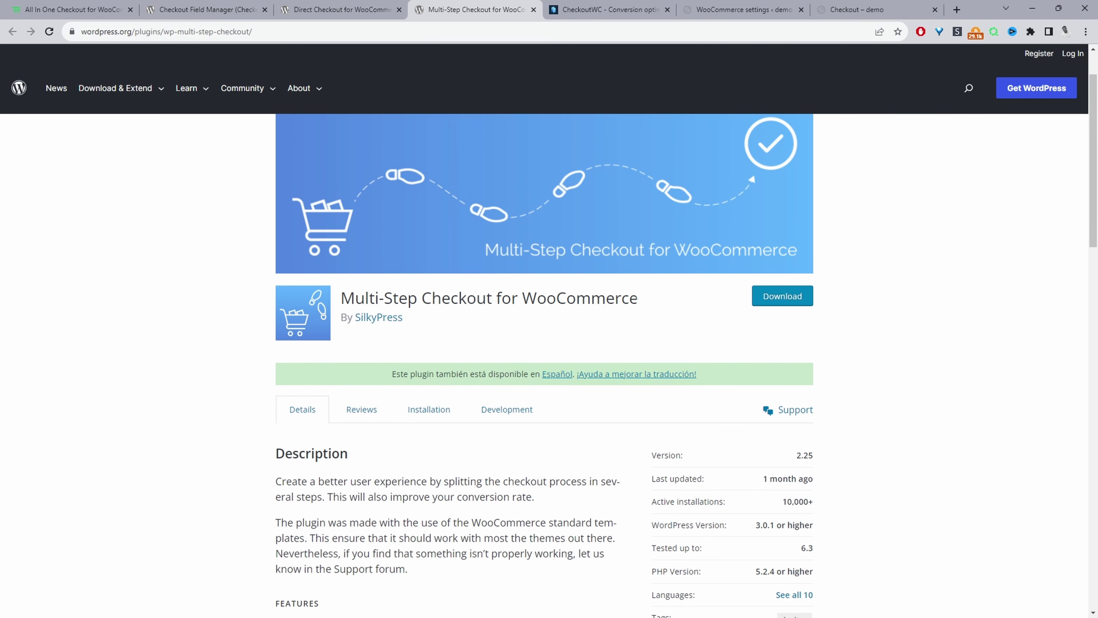
{"action": "left_click_drag", "start_coordinate": [639, 298], "coordinate": [341, 299]}
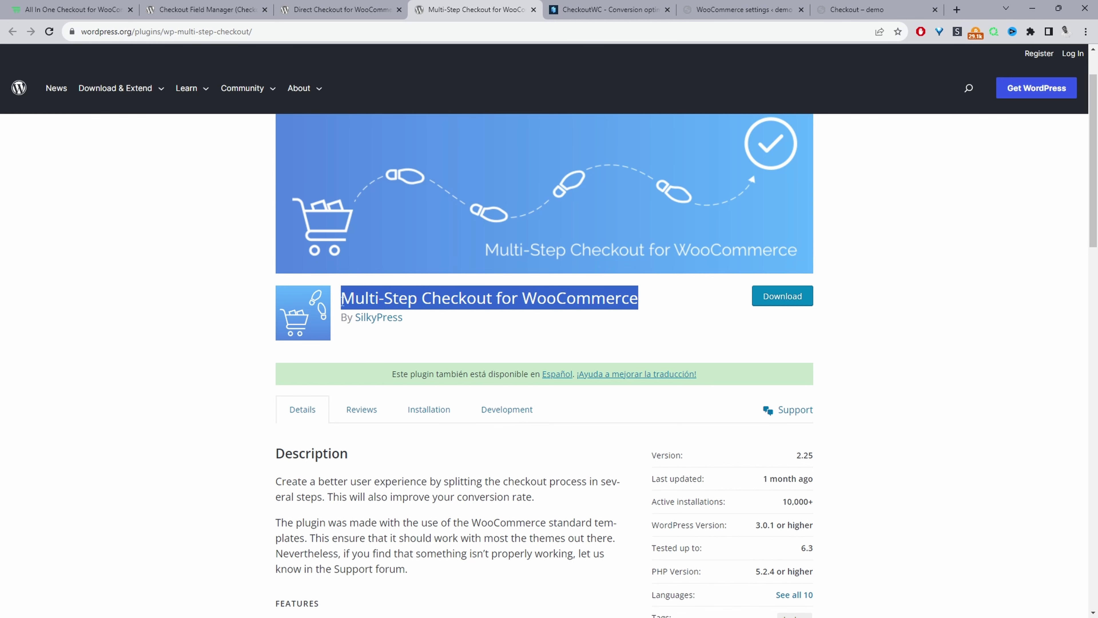
{"action": "right_click", "coordinate": [375, 303]}
{"action": "left_click", "coordinate": [408, 316]}
{"action": "scroll", "coordinate": [474, 310], "scroll_direction": "down", "scroll_amount": 6}
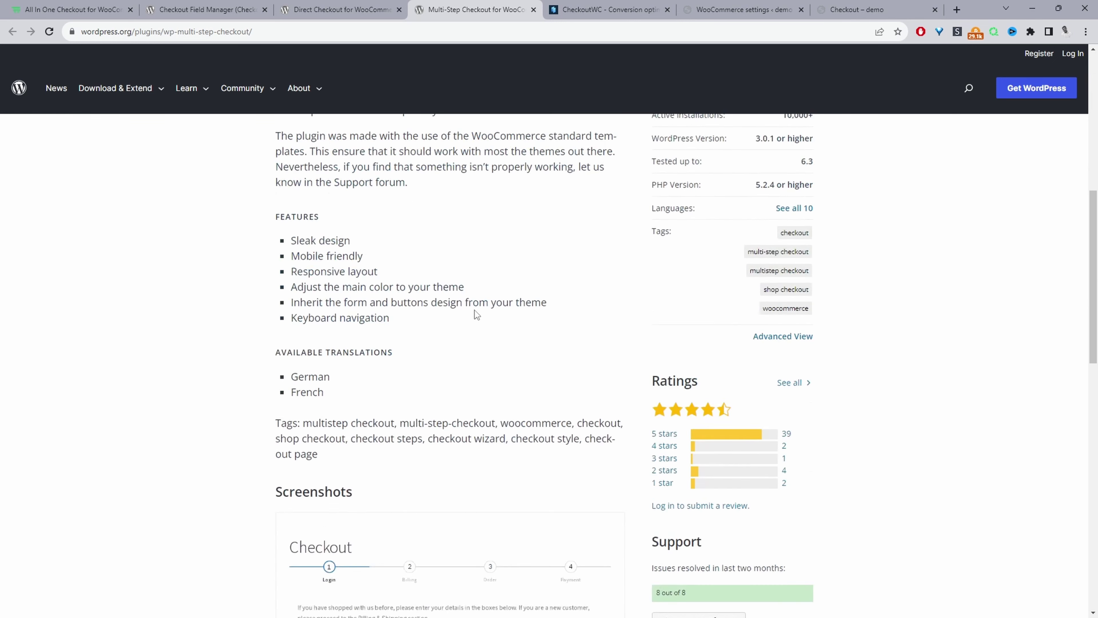
{"action": "scroll", "coordinate": [475, 309], "scroll_direction": "down", "scroll_amount": 6}
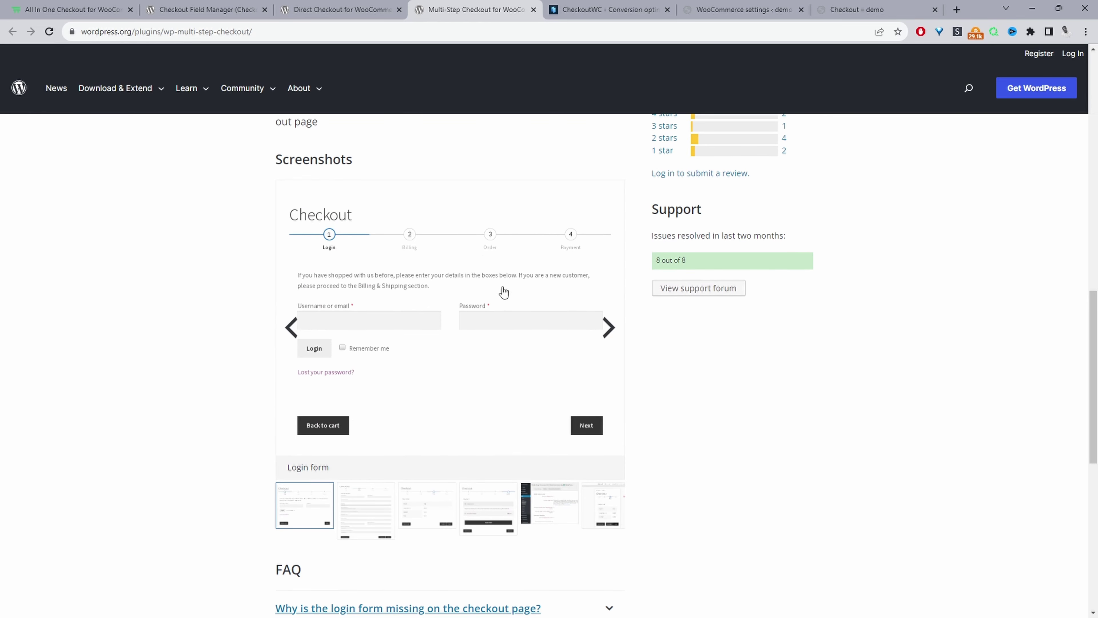
Browse the Multi-Step Checkout plugin's screenshots up to the Settings page image
{"action": "left_click", "coordinate": [609, 327]}
{"action": "left_click", "coordinate": [609, 327]}
{"action": "left_click", "coordinate": [609, 327]}
{"action": "left_click", "coordinate": [609, 328]}
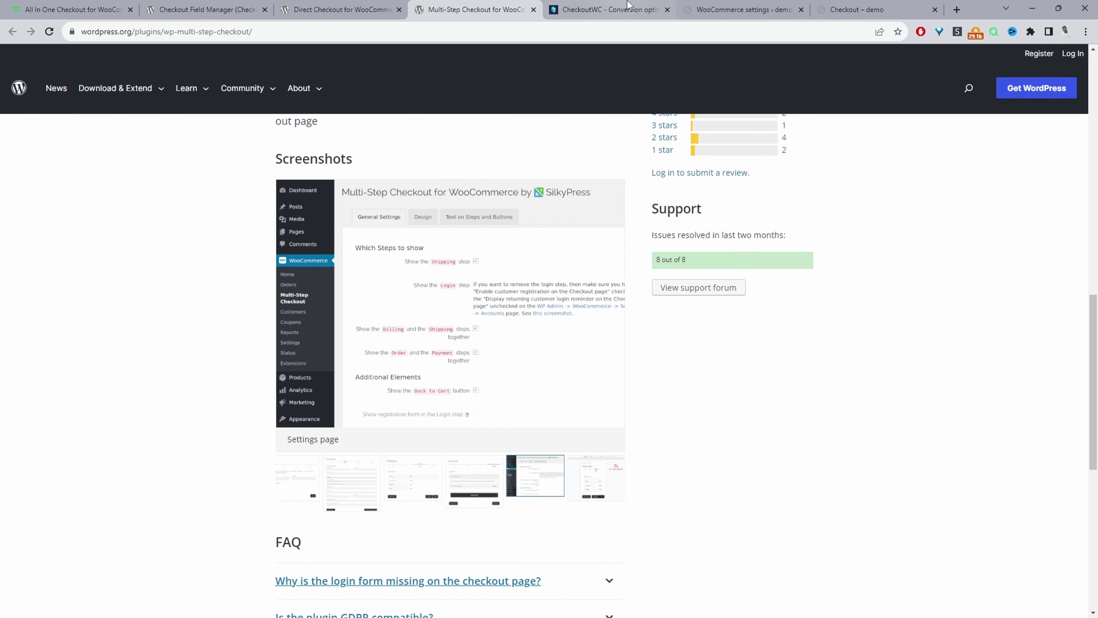
Return to the demo store's admin, open the Multi-Step Checkout settings and review the step, element and functionality options under General Settings
{"action": "left_click", "coordinate": [730, 10]}
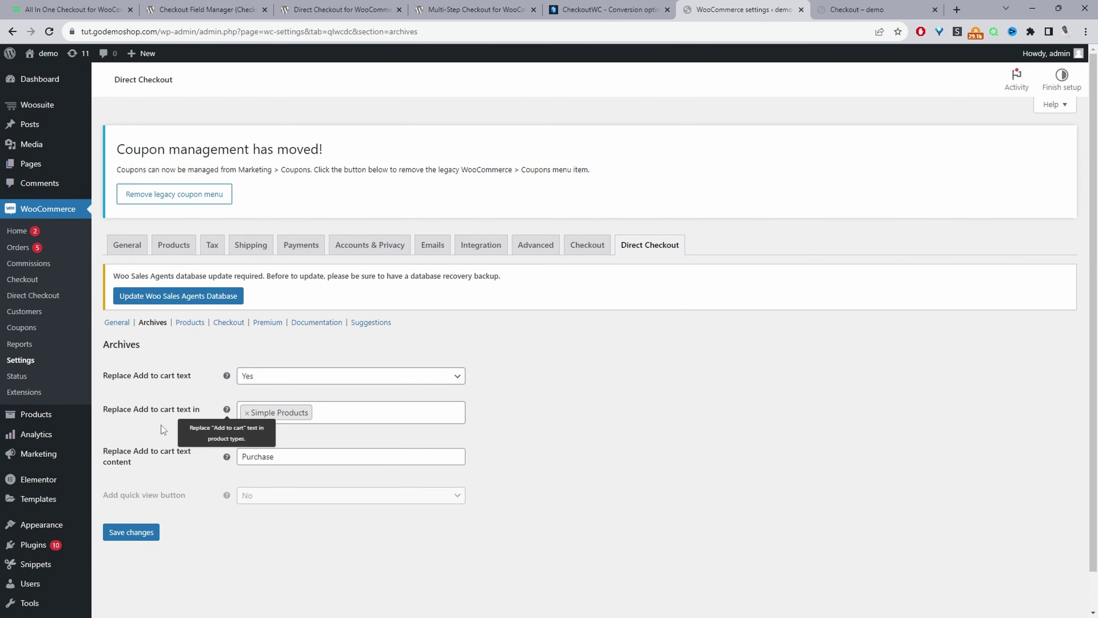
{"action": "mouse_move", "coordinate": [69, 208]}
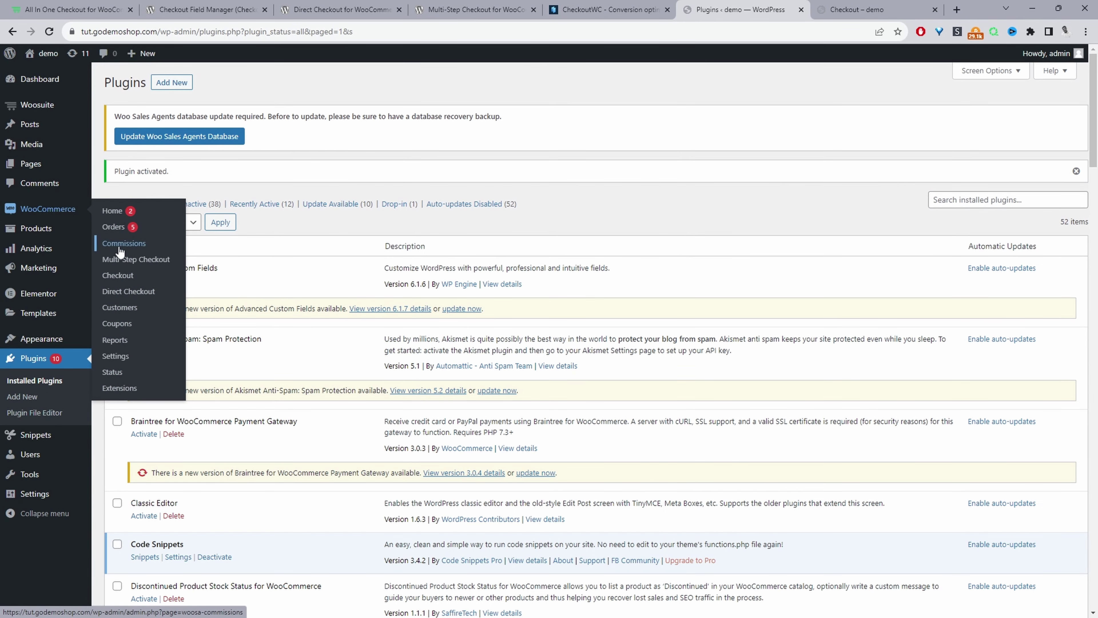
{"action": "left_click", "coordinate": [129, 259]}
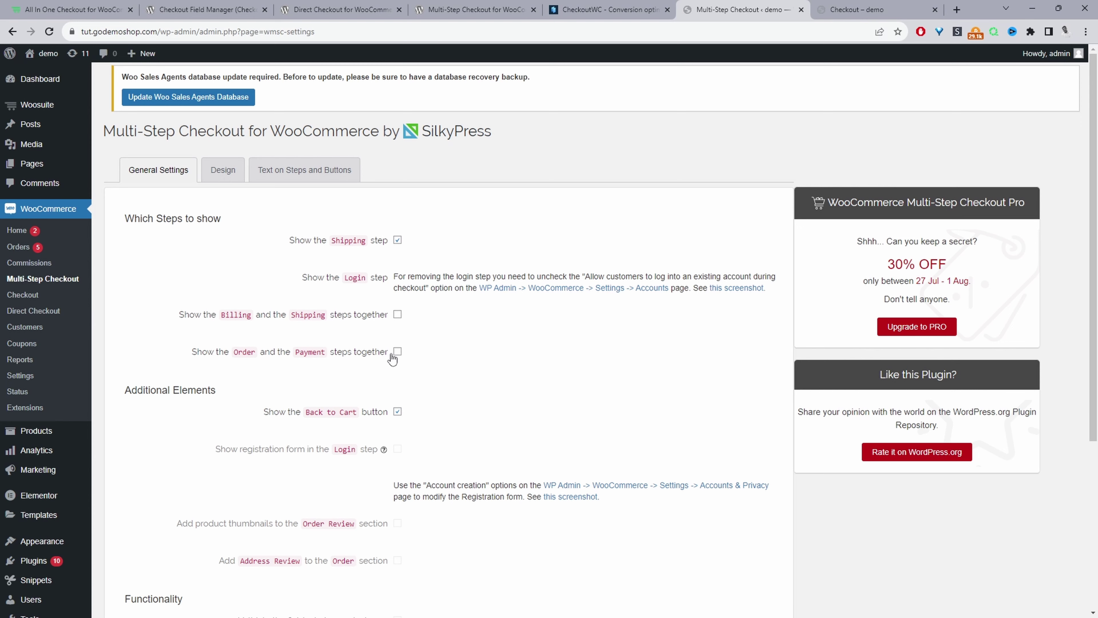
{"action": "scroll", "coordinate": [392, 359], "scroll_direction": "down", "scroll_amount": 5}
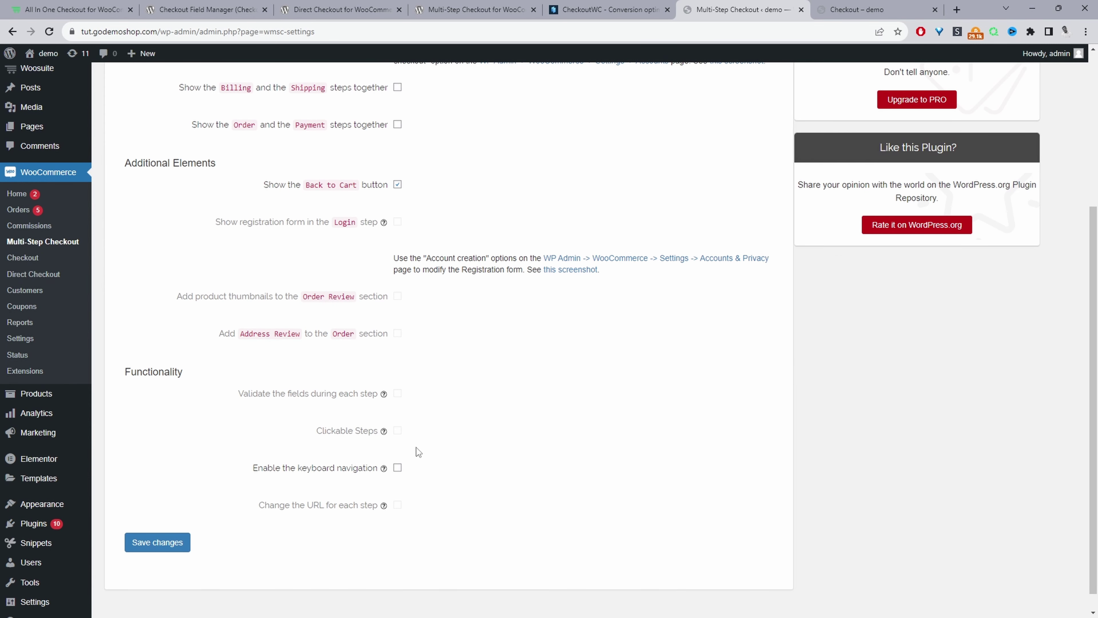
{"action": "scroll", "coordinate": [416, 447], "scroll_direction": "up", "scroll_amount": 5}
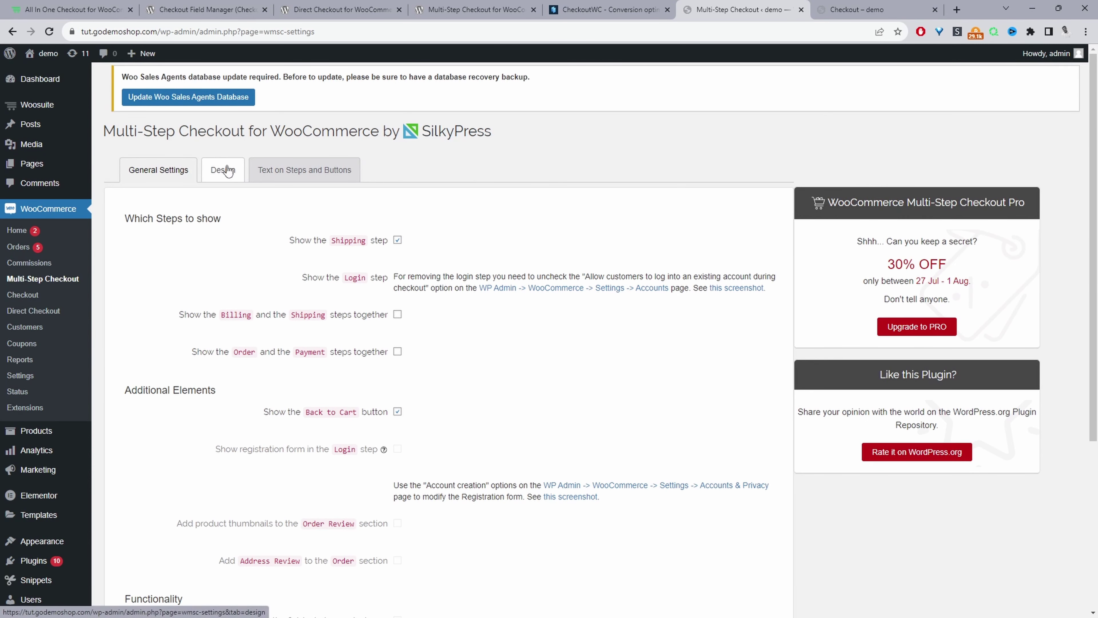
Examine the Multi-Step Checkout design options, including the Main Color picker, Template choices and Visited steps color
{"action": "left_click", "coordinate": [224, 170]}
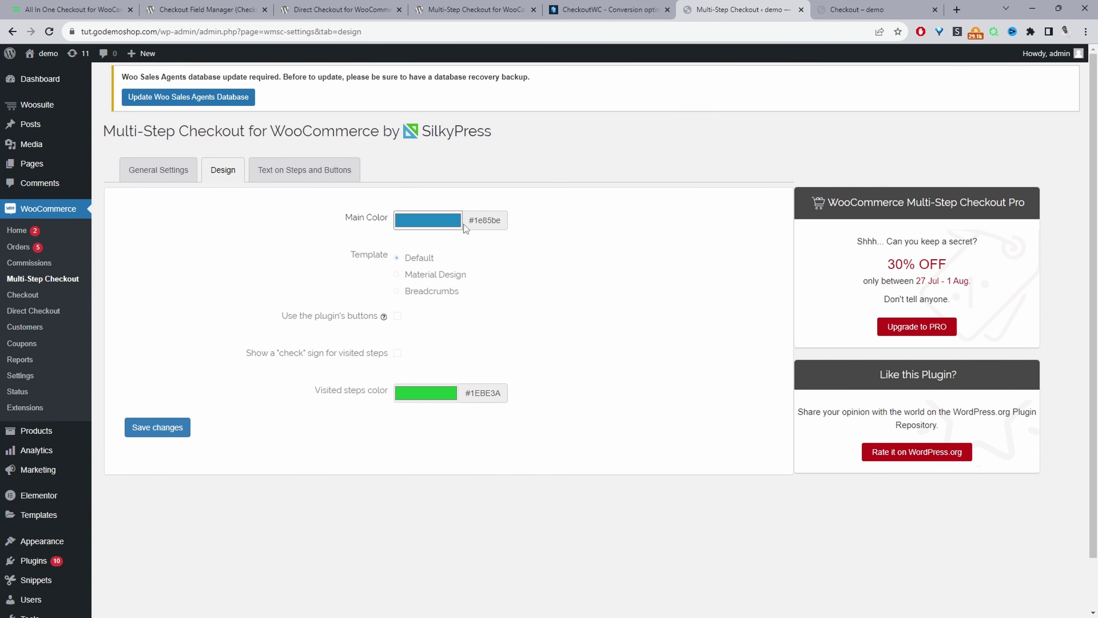
{"action": "left_click", "coordinate": [441, 221]}
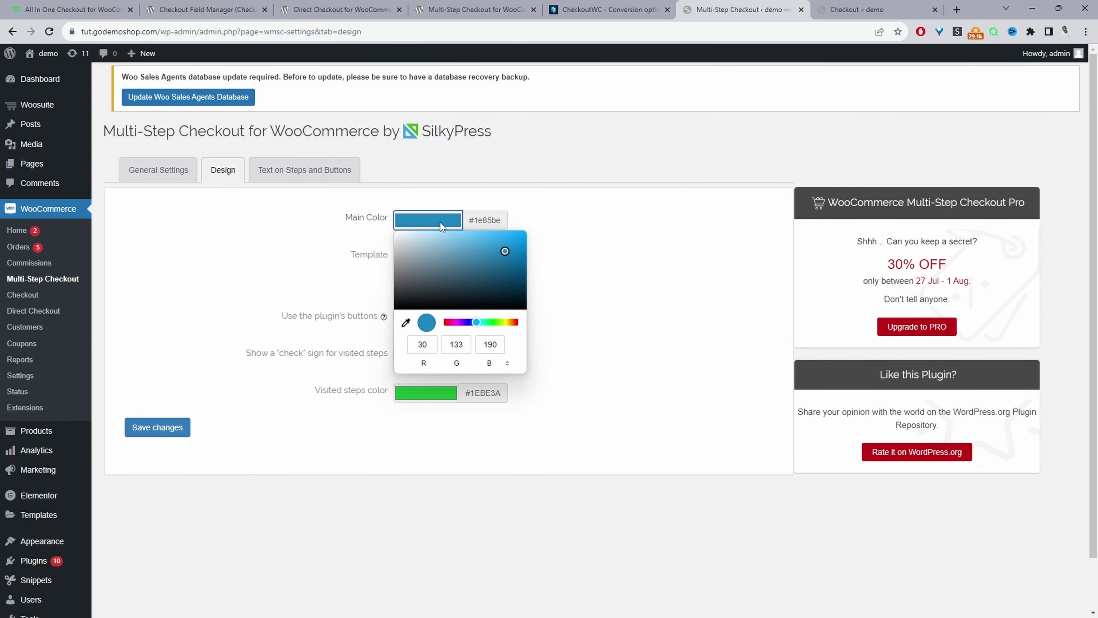
{"action": "left_click", "coordinate": [615, 266]}
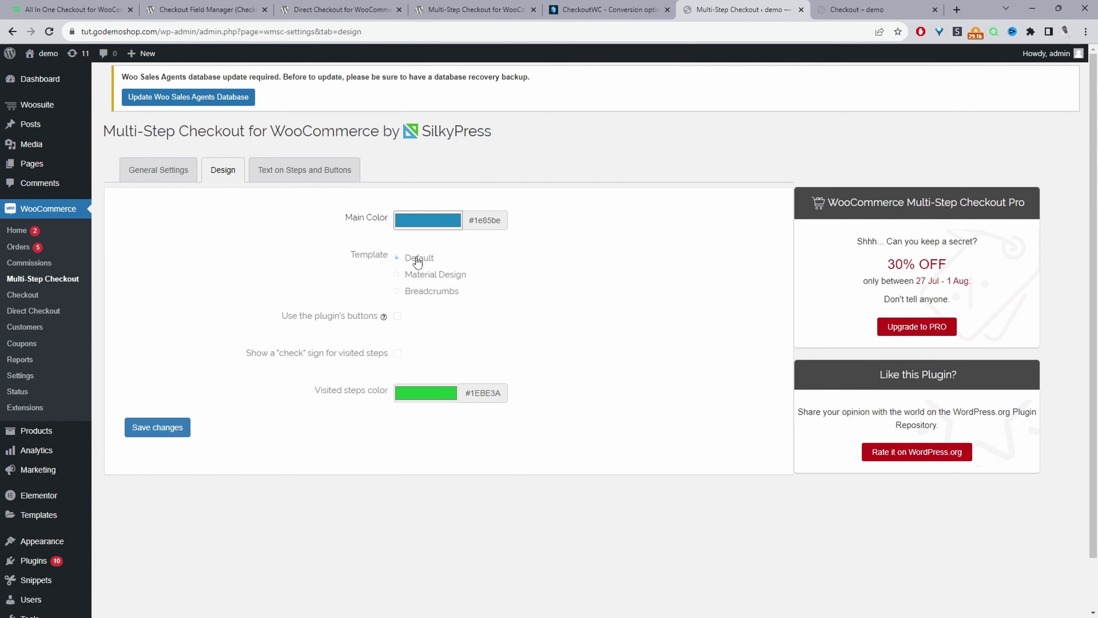
{"action": "mouse_move", "coordinate": [399, 266]}
{"action": "mouse_move", "coordinate": [453, 389]}
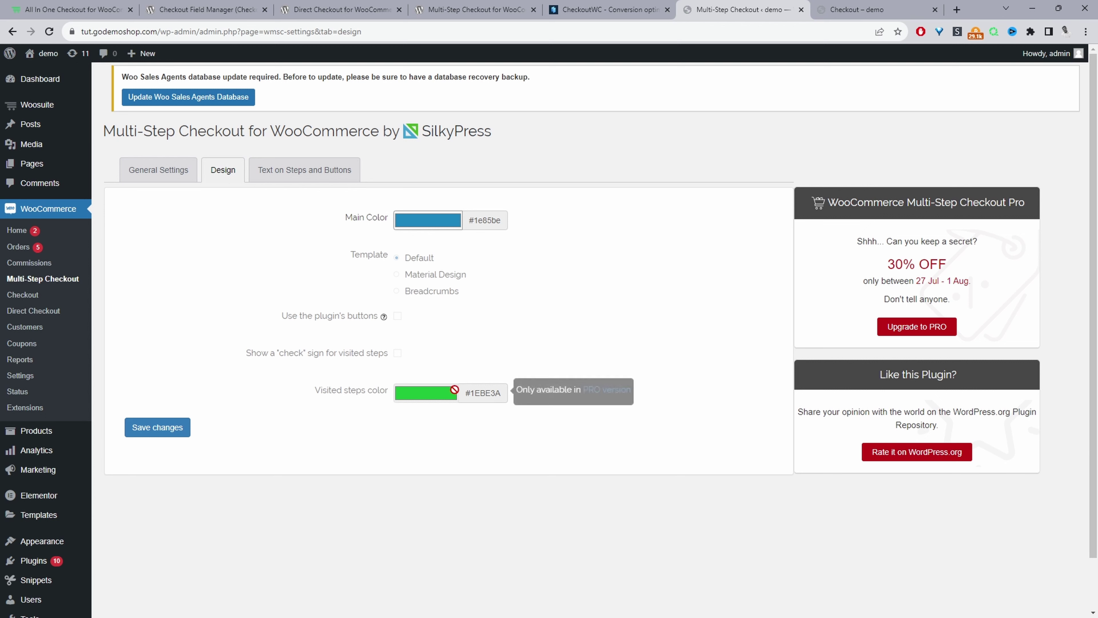
{"action": "left_click", "coordinate": [426, 220]}
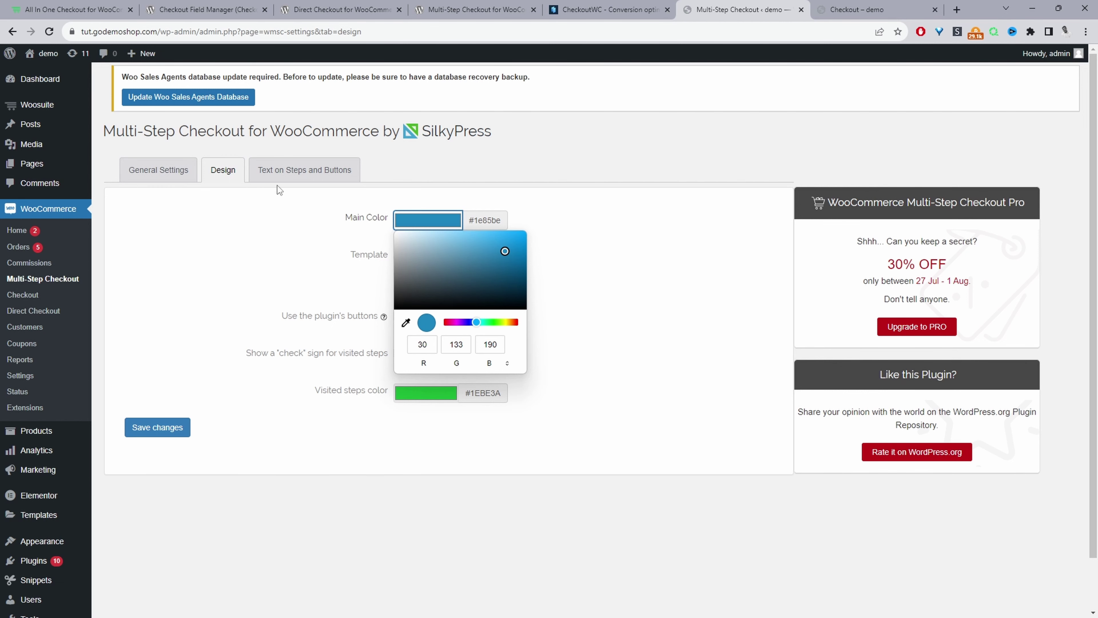
Review the Text on Steps and Buttons settings and save them with the default labels
{"action": "left_click", "coordinate": [300, 174]}
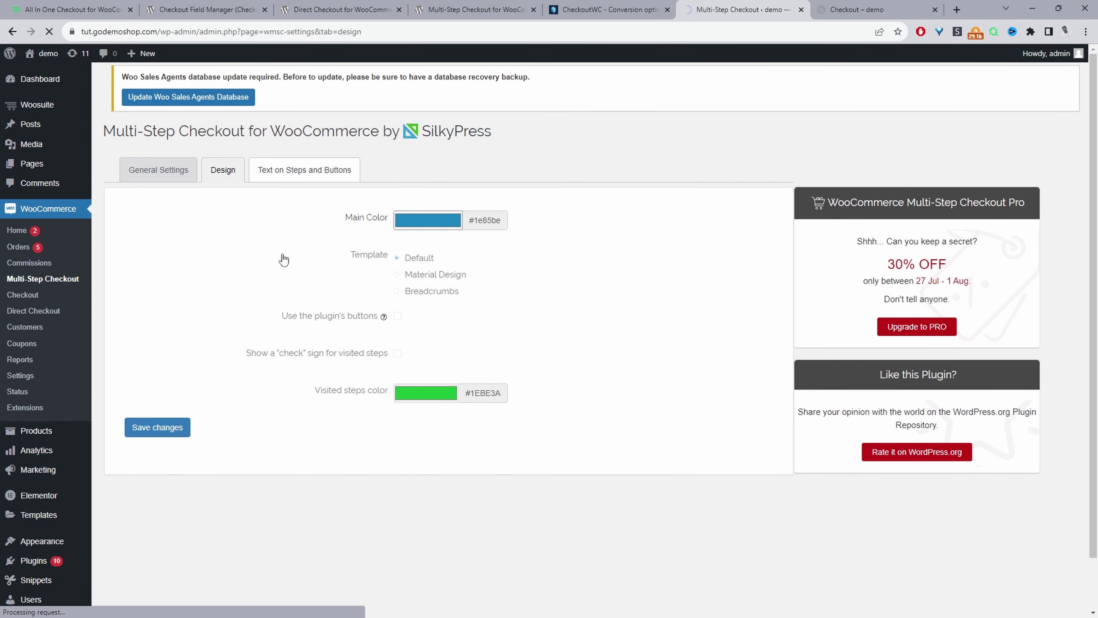
{"action": "scroll", "coordinate": [145, 573], "scroll_direction": "down", "scroll_amount": 2}
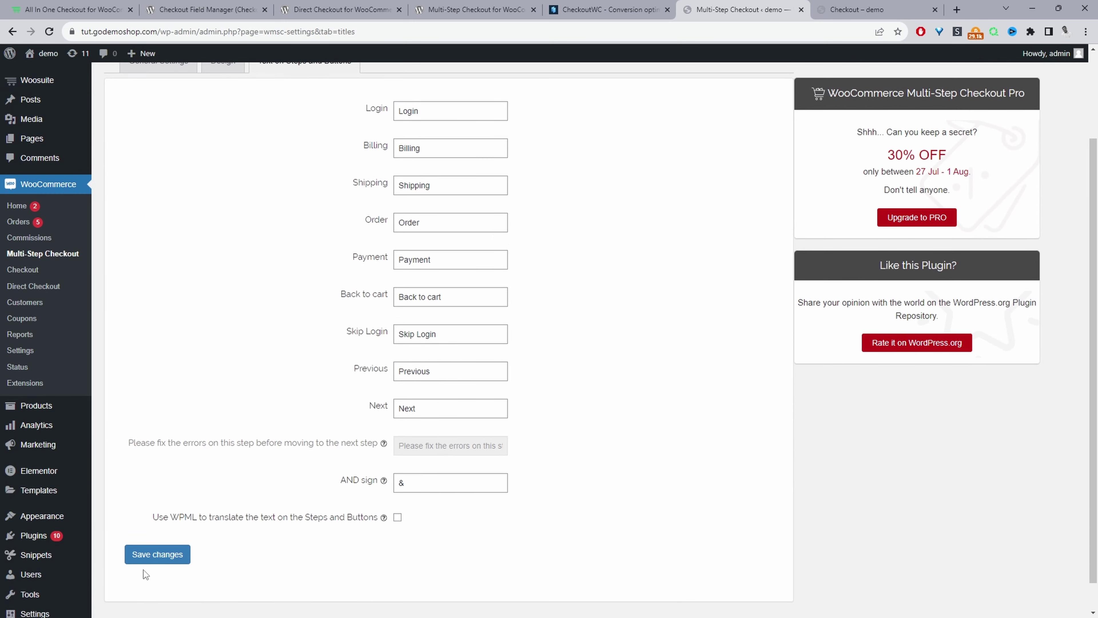
{"action": "left_click", "coordinate": [157, 556]}
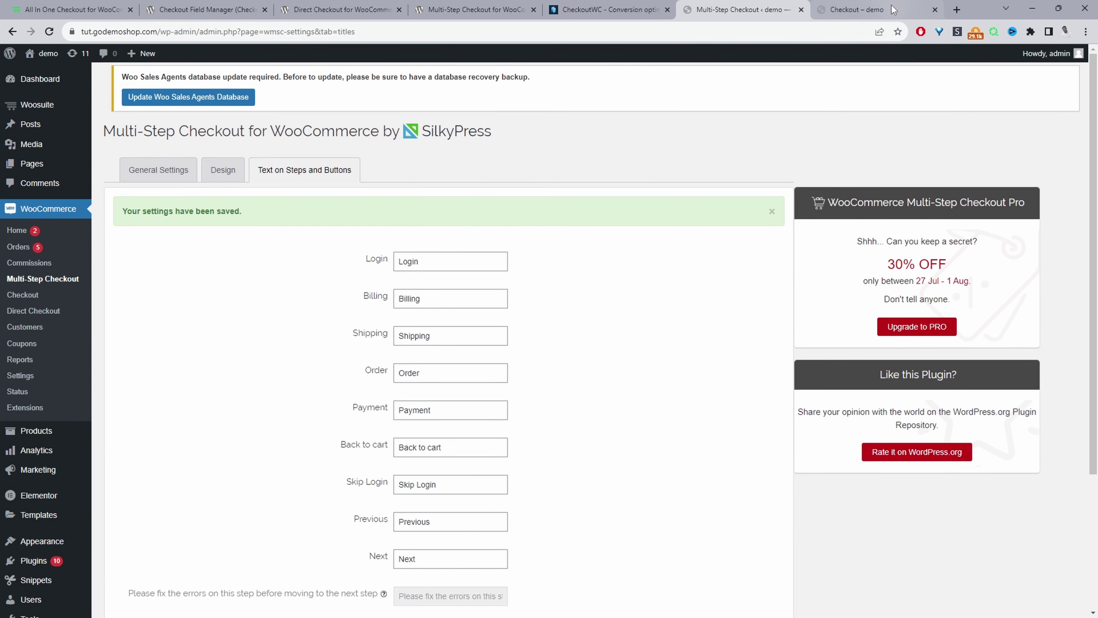
Reload the store's checkout page, inspect the multi-step layout and advance from the Billing step to the Shipping step
{"action": "left_click", "coordinate": [882, 10]}
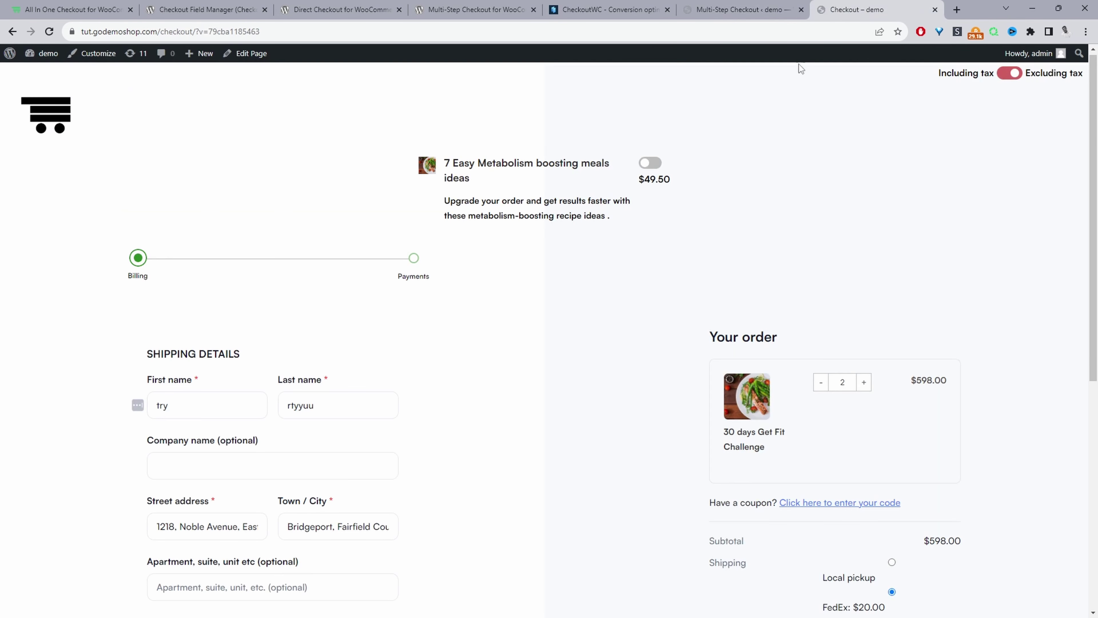
{"action": "scroll", "coordinate": [956, 542], "scroll_direction": "down", "scroll_amount": 3}
{"action": "left_click", "coordinate": [52, 34]}
{"action": "scroll", "coordinate": [659, 311], "scroll_direction": "down", "scroll_amount": 6}
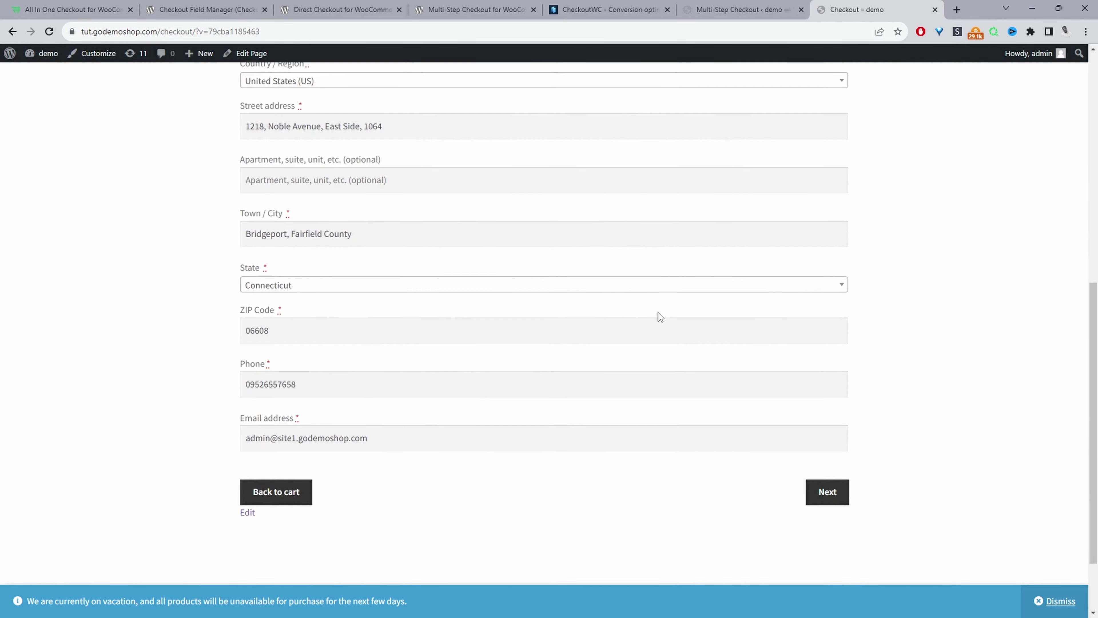
{"action": "scroll", "coordinate": [659, 311], "scroll_direction": "down", "scroll_amount": 5}
{"action": "scroll", "coordinate": [659, 312], "scroll_direction": "up", "scroll_amount": 15}
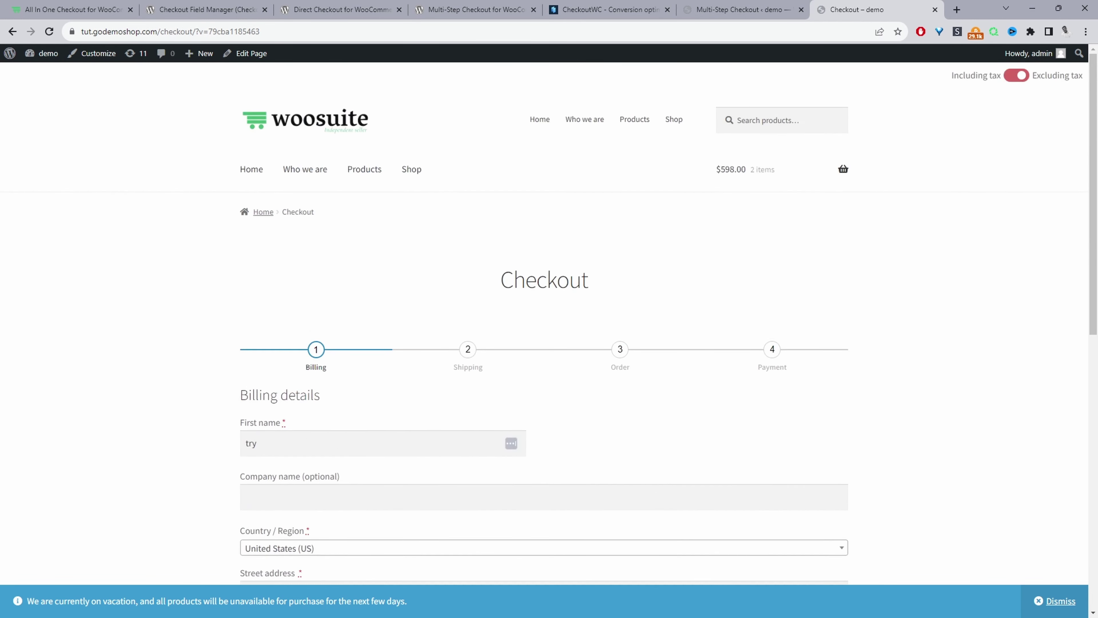
{"action": "scroll", "coordinate": [544, 389], "scroll_direction": "down", "scroll_amount": 5}
{"action": "key", "text": "Return"}
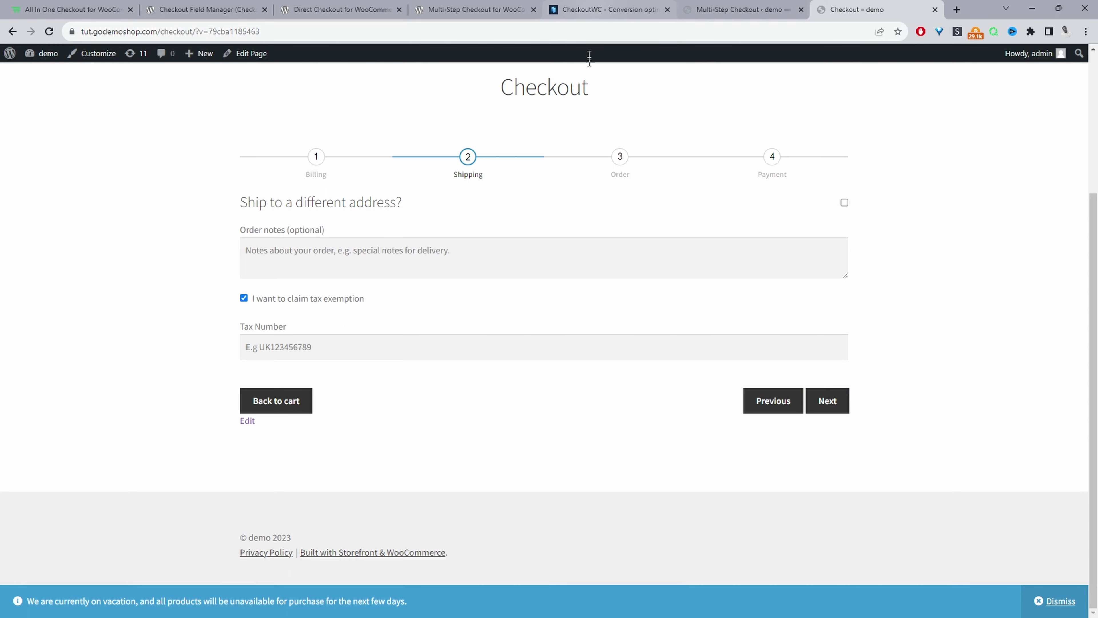
Switch to the CheckoutWC website and examine its feature overview and sample checkout page, then return to the page's beginning
{"action": "key", "text": "ctrl+5"}
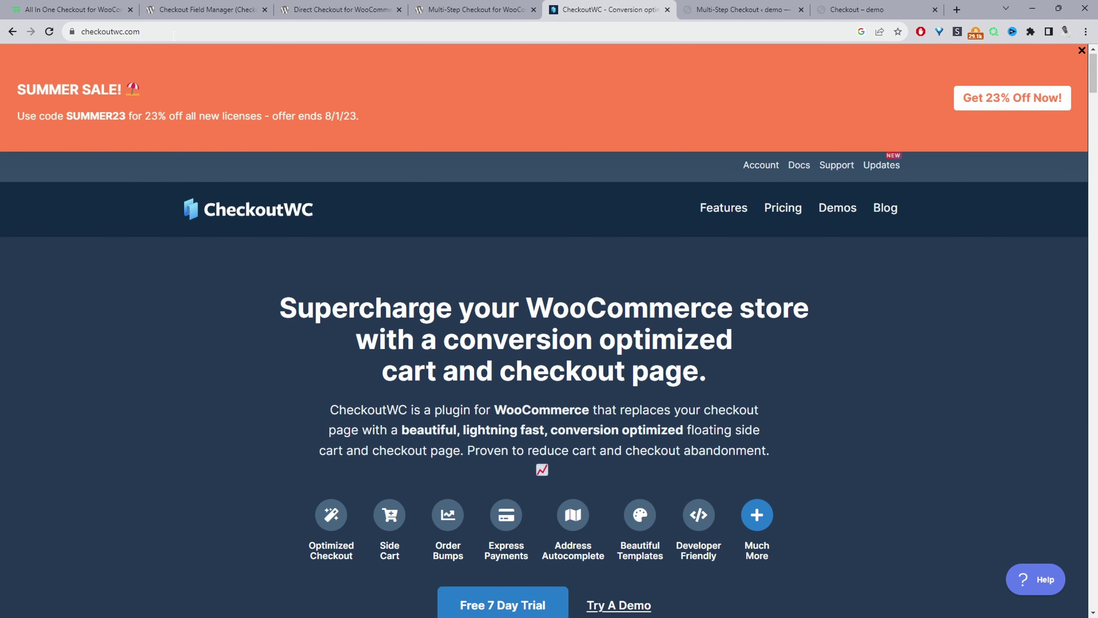
{"action": "scroll", "coordinate": [572, 333], "scroll_direction": "down", "scroll_amount": 2}
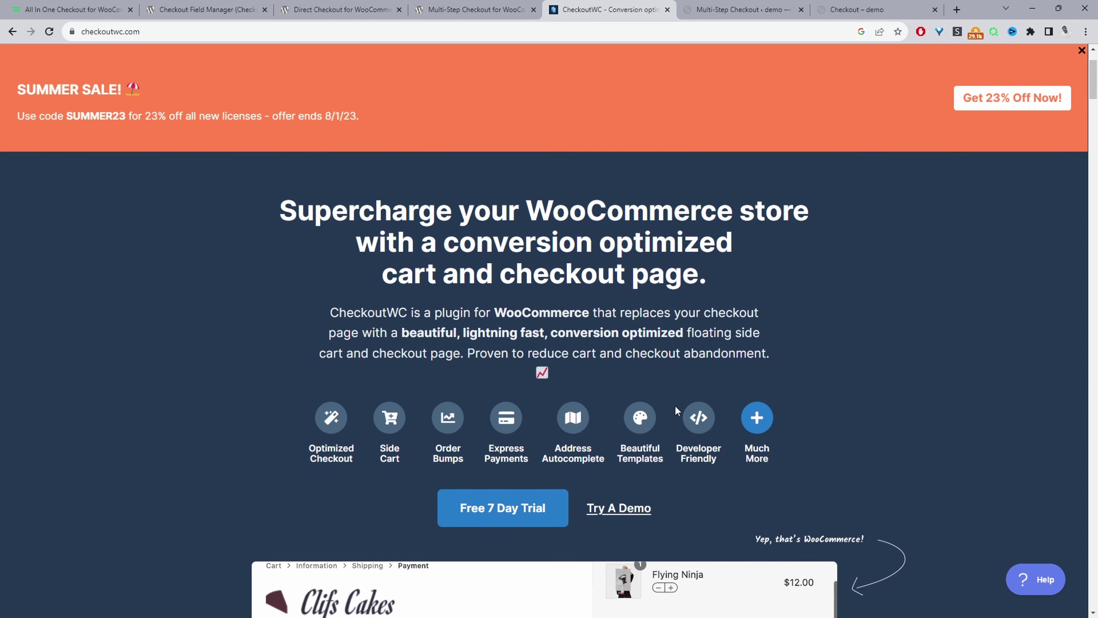
{"action": "scroll", "coordinate": [624, 415], "scroll_direction": "down", "scroll_amount": 1}
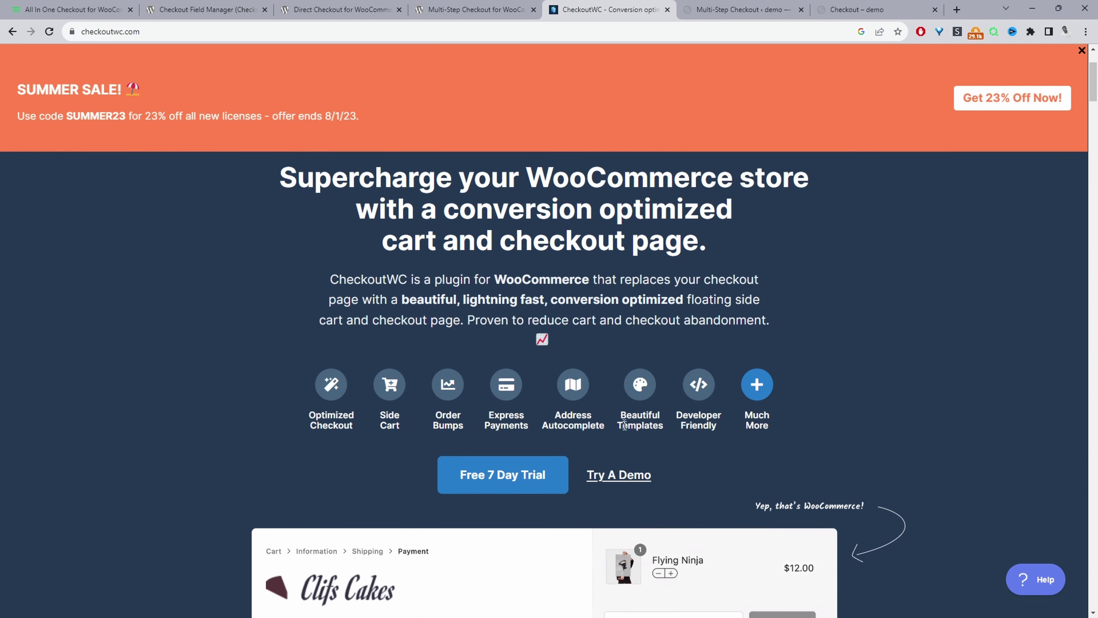
{"action": "scroll", "coordinate": [891, 324], "scroll_direction": "down", "scroll_amount": 2}
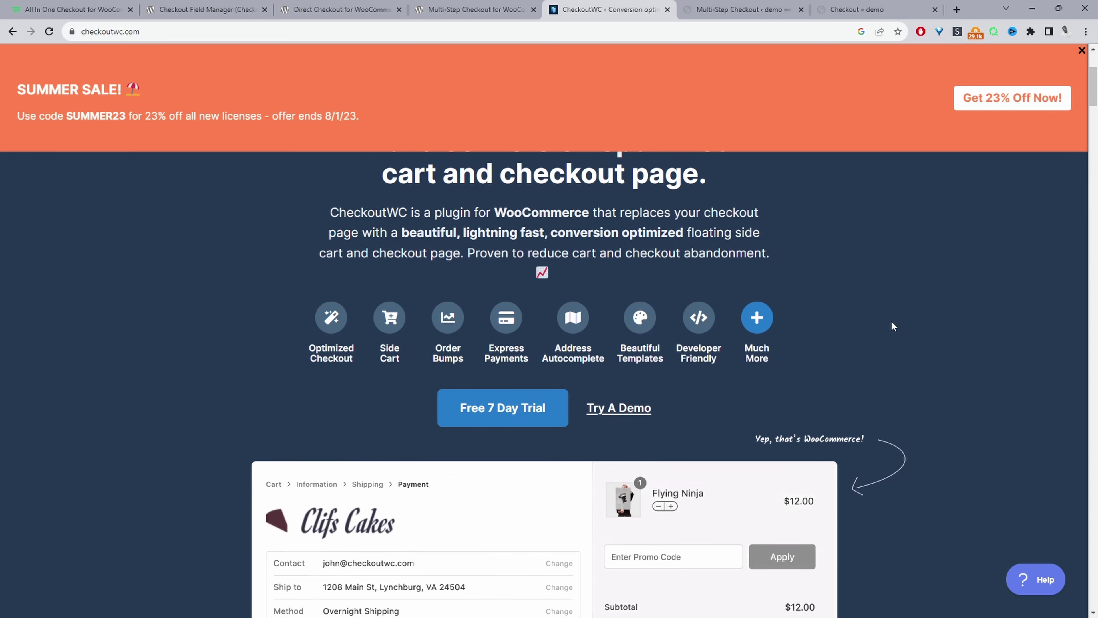
{"action": "scroll", "coordinate": [891, 325], "scroll_direction": "down", "scroll_amount": 3}
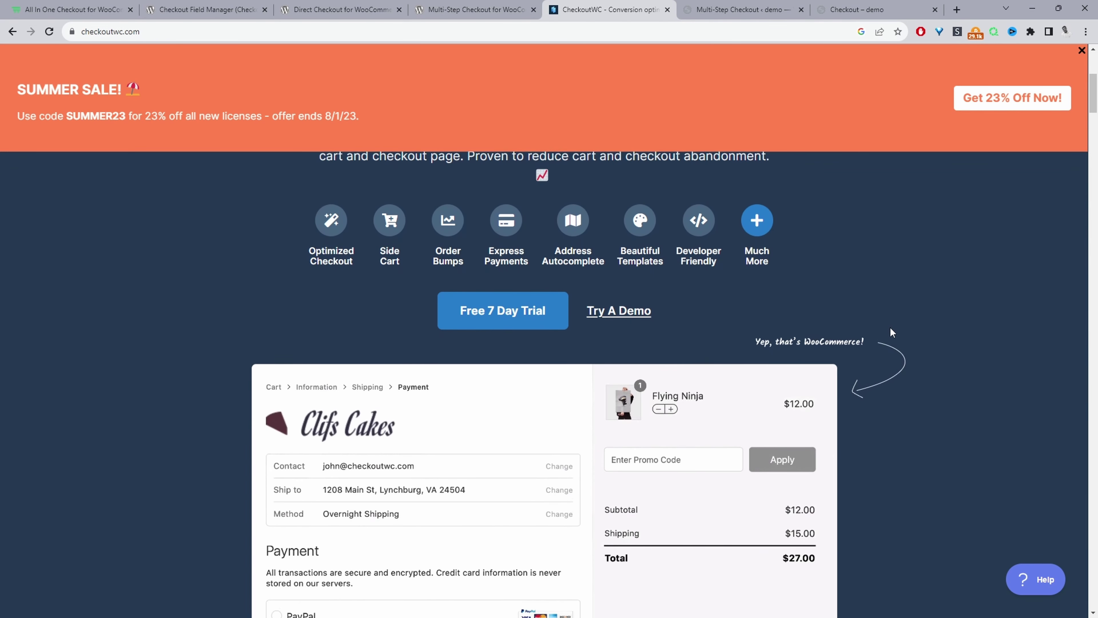
{"action": "scroll", "coordinate": [696, 519], "scroll_direction": "down", "scroll_amount": 15}
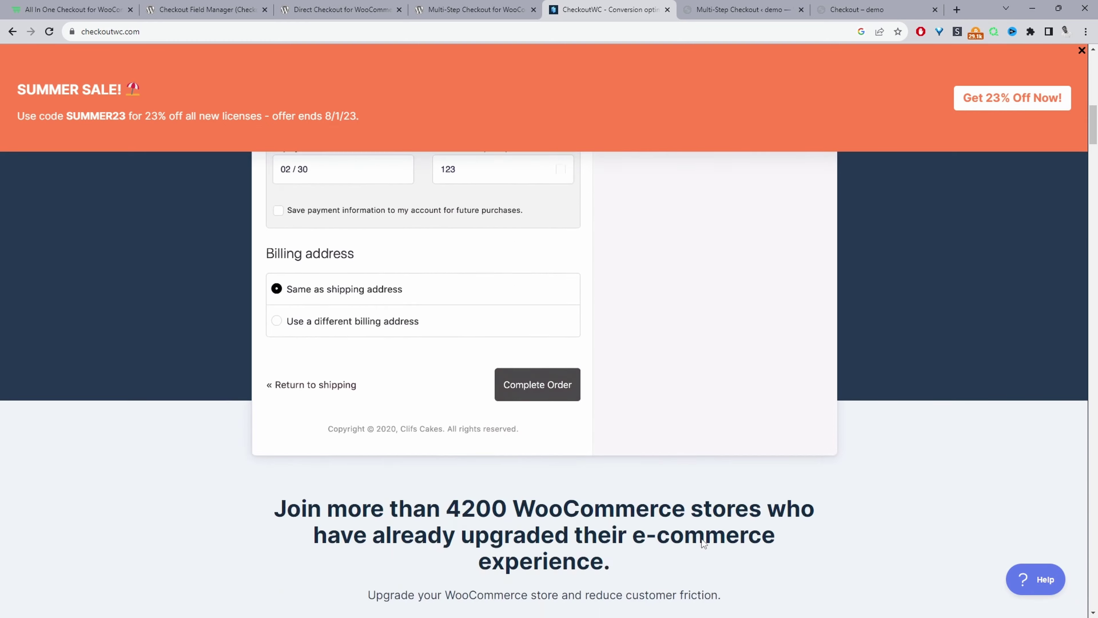
{"action": "scroll", "coordinate": [710, 539], "scroll_direction": "down", "scroll_amount": 5}
{"action": "key", "text": "Home"}
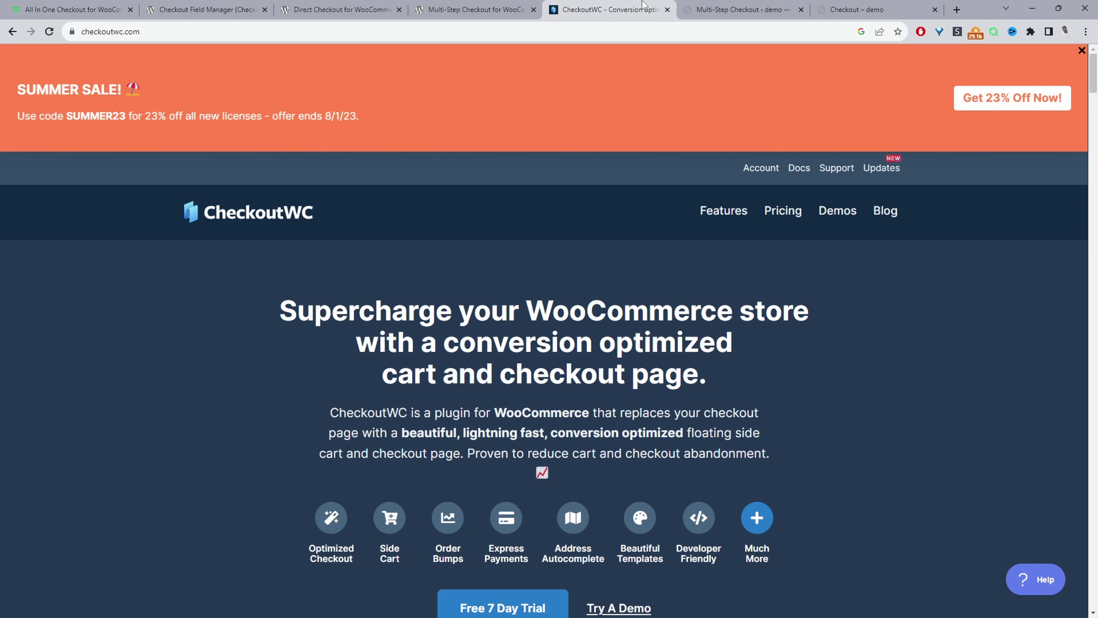
Go back to the store's admin and review the CheckoutWC Start Here setup stages, from license activation to Go Live
{"action": "left_click", "coordinate": [764, 8]}
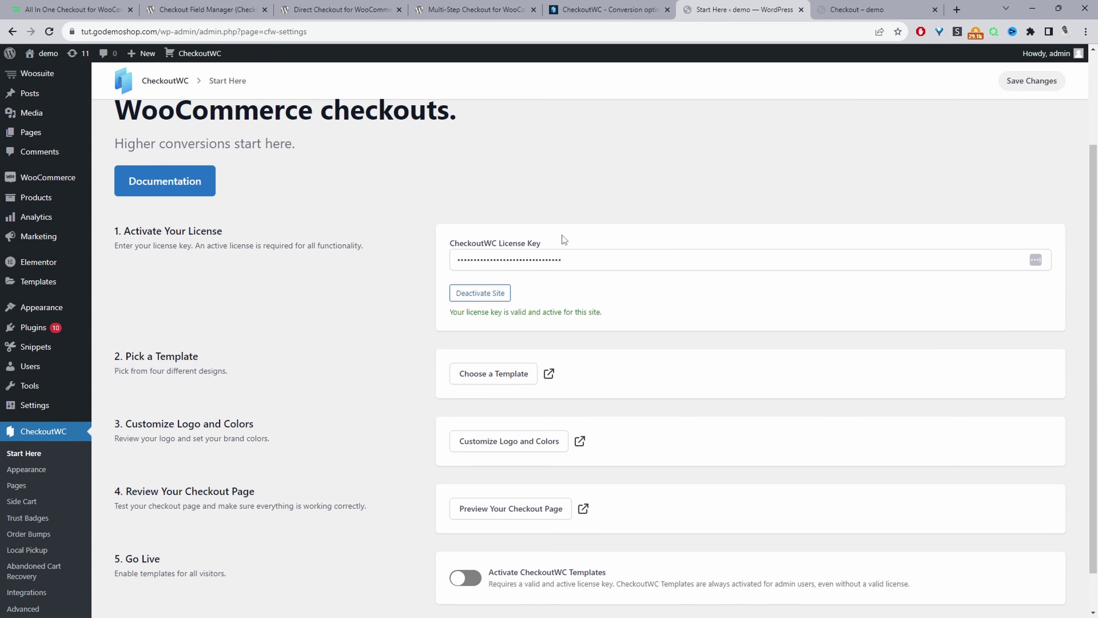
{"action": "scroll", "coordinate": [562, 236], "scroll_direction": "up", "scroll_amount": 1}
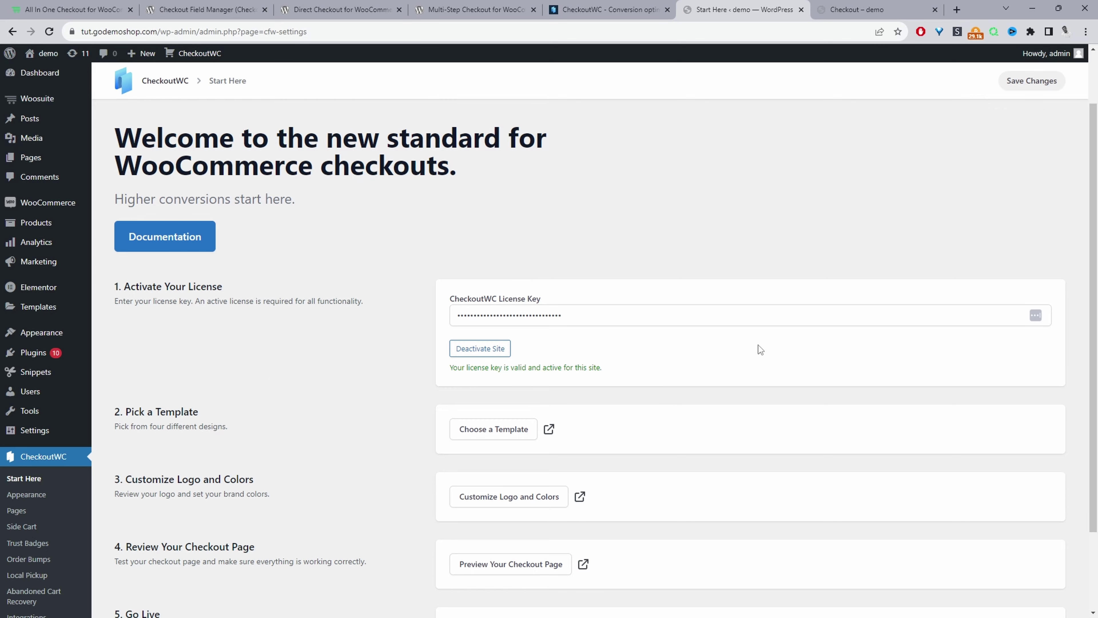
{"action": "scroll", "coordinate": [652, 375], "scroll_direction": "down", "scroll_amount": 2}
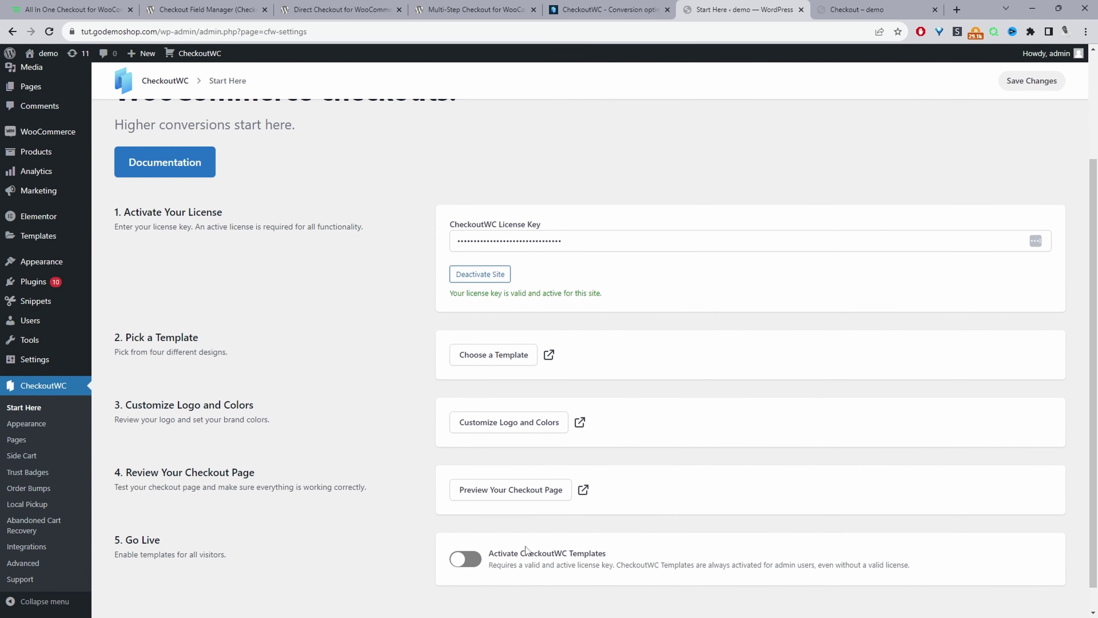
{"action": "scroll", "coordinate": [510, 601], "scroll_direction": "down", "scroll_amount": 1}
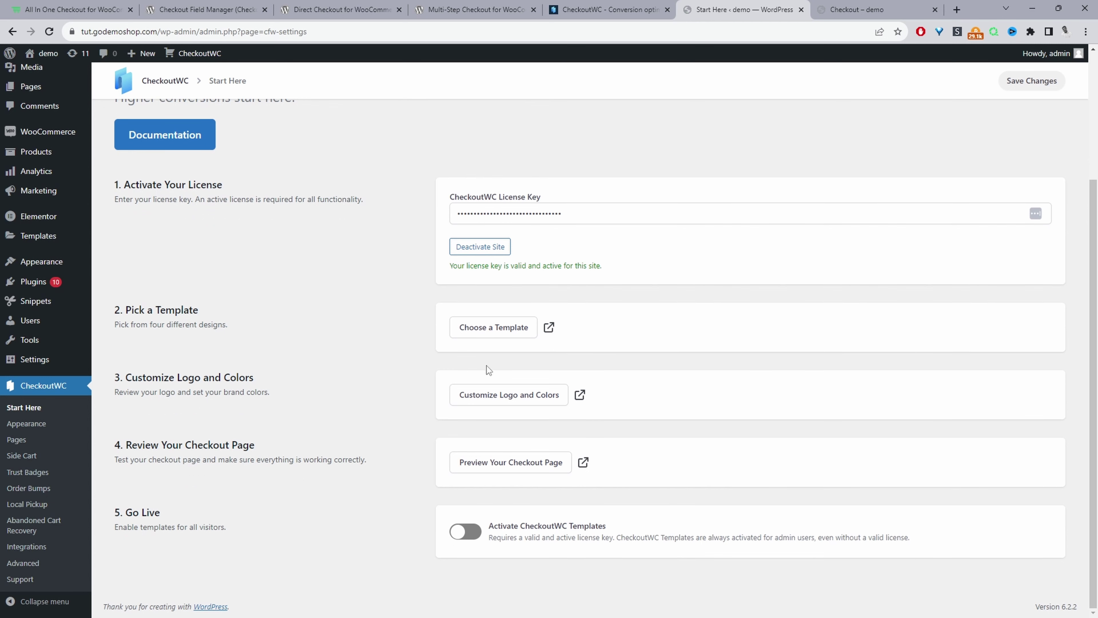
Open the CheckoutWC Appearance settings and look over the available checkout templates
{"action": "left_click", "coordinate": [27, 426]}
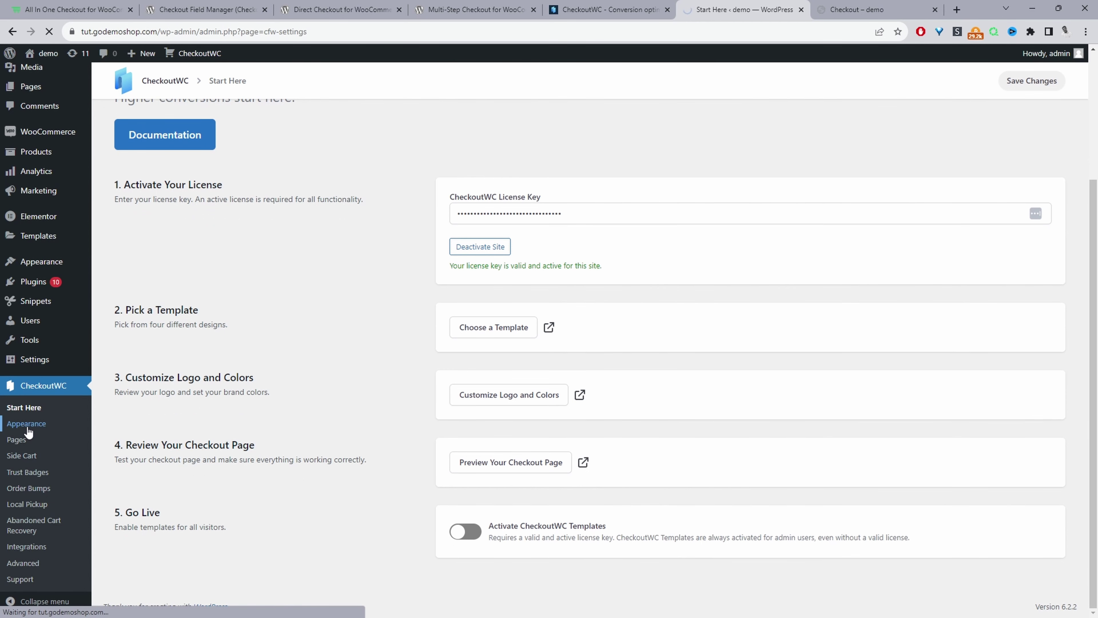
{"action": "scroll", "coordinate": [631, 376], "scroll_direction": "down", "scroll_amount": 5}
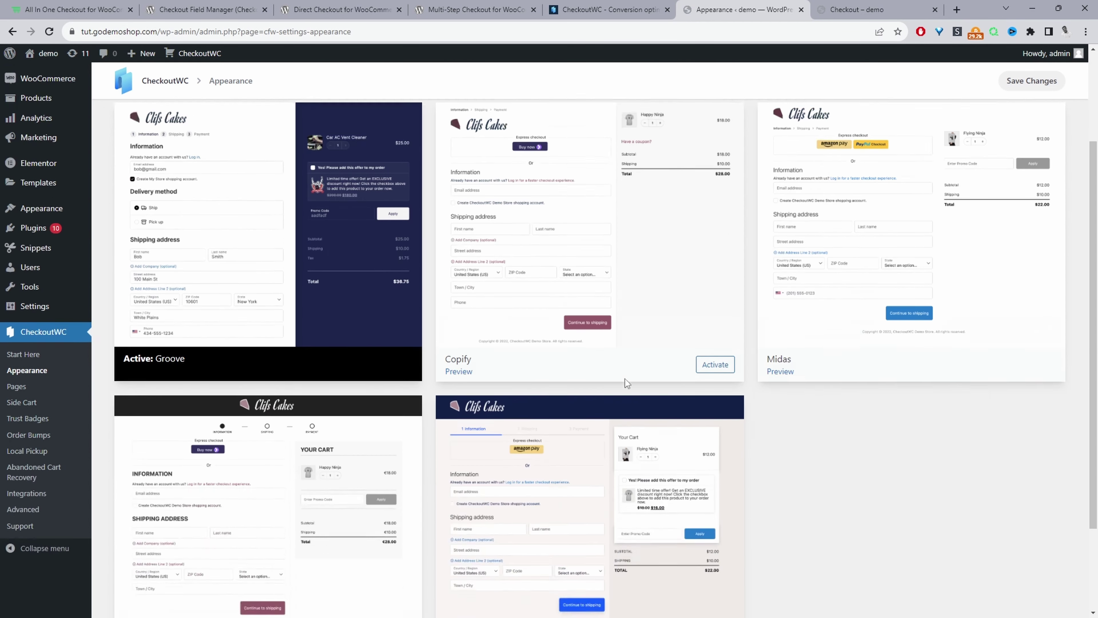
{"action": "scroll", "coordinate": [620, 381], "scroll_direction": "up", "scroll_amount": 5}
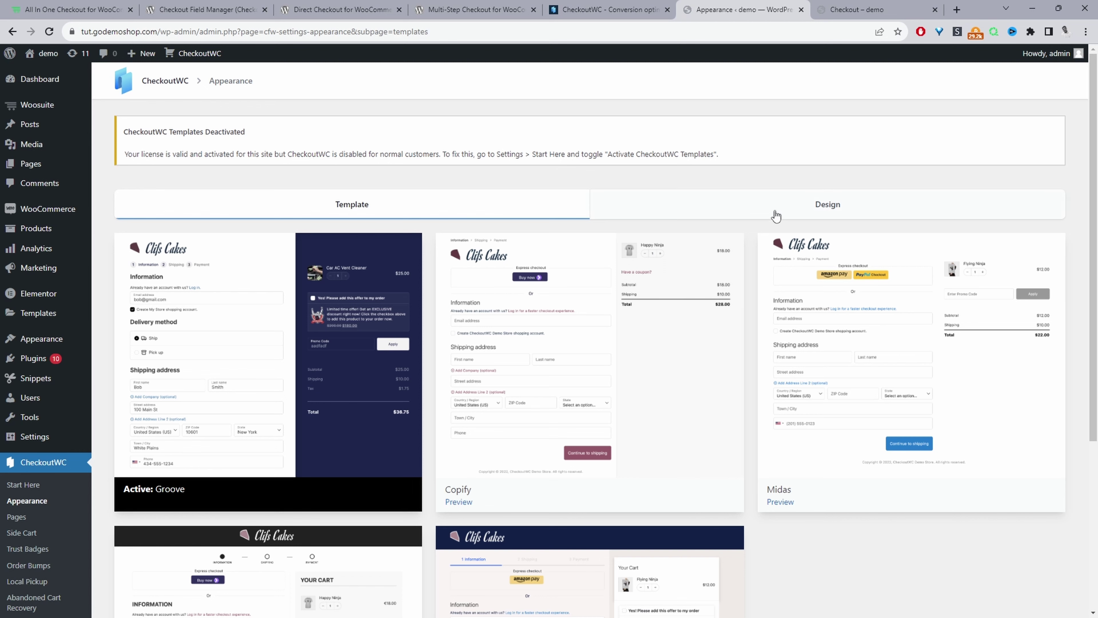
Open the CheckoutWC Design settings and examine the logo, field label, typography, custom CSS and color options
{"action": "left_click", "coordinate": [797, 206]}
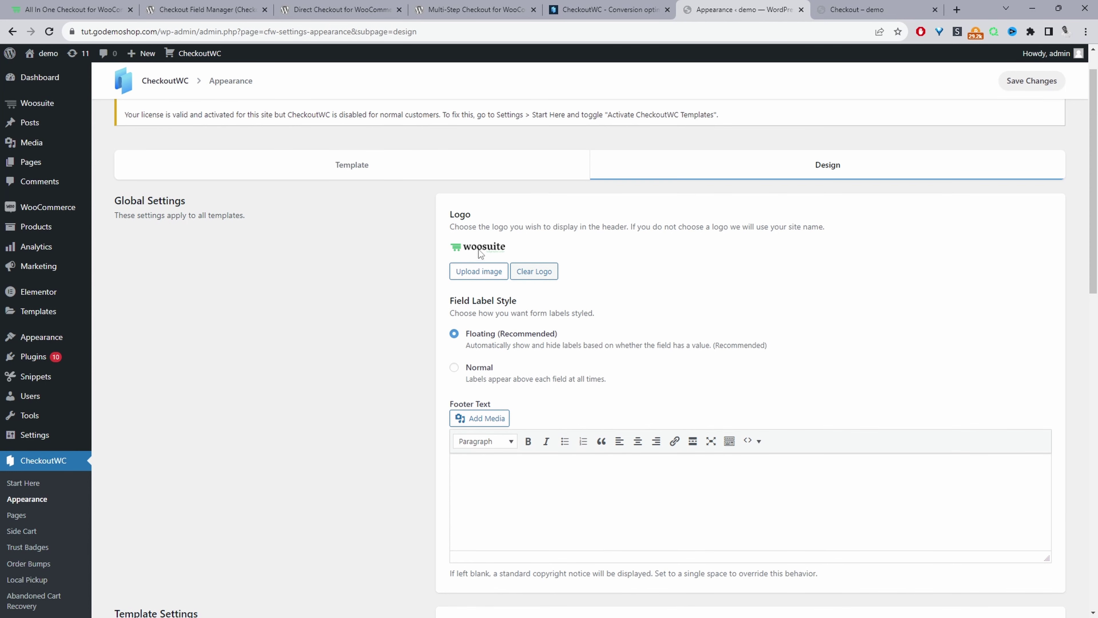
{"action": "scroll", "coordinate": [495, 250], "scroll_direction": "down", "scroll_amount": 5}
{"action": "left_click", "coordinate": [497, 253]}
{"action": "scroll", "coordinate": [645, 315], "scroll_direction": "down", "scroll_amount": 7}
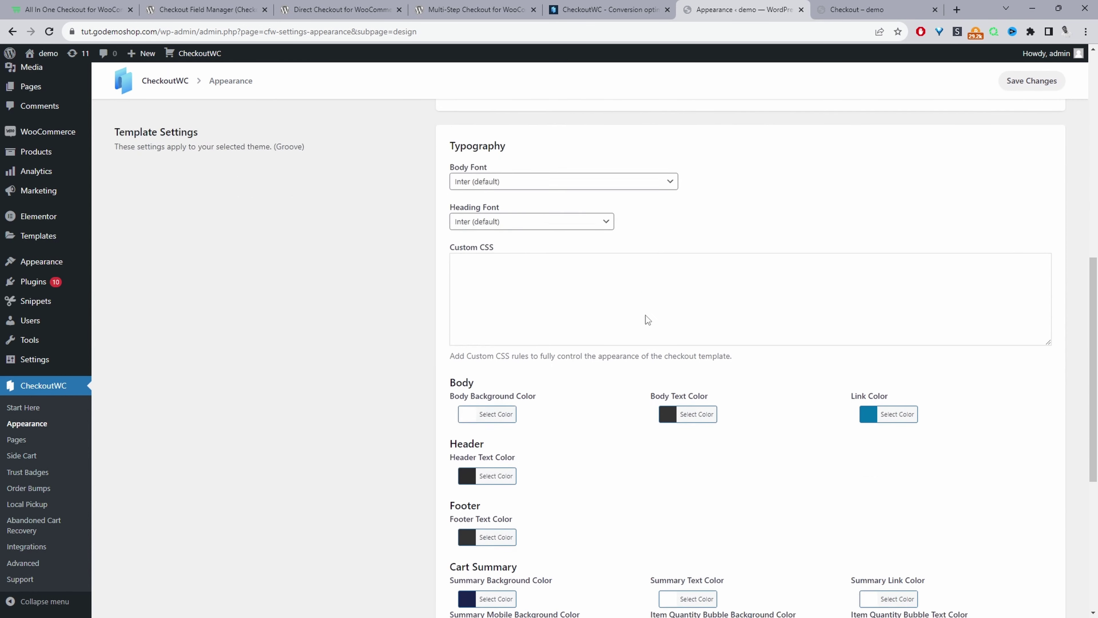
{"action": "scroll", "coordinate": [646, 316], "scroll_direction": "up", "scroll_amount": 5}
{"action": "scroll", "coordinate": [508, 299], "scroll_direction": "down", "scroll_amount": 8}
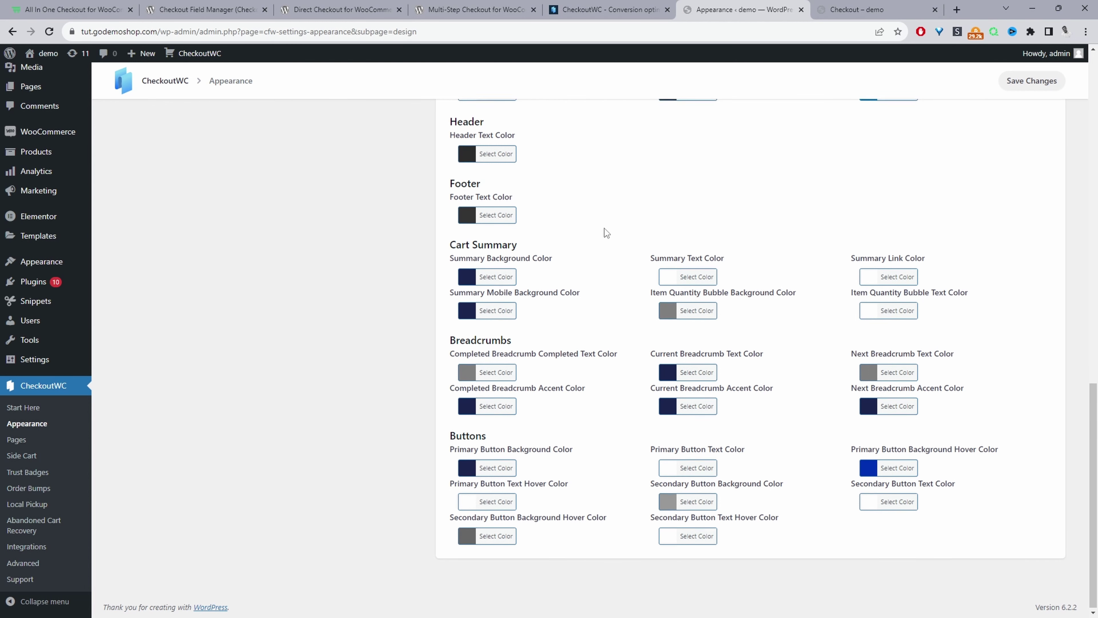
Open the CheckoutWC Pages settings and examine the checkout steps, login and registration, field, address and mobile options
{"action": "left_click", "coordinate": [43, 441]}
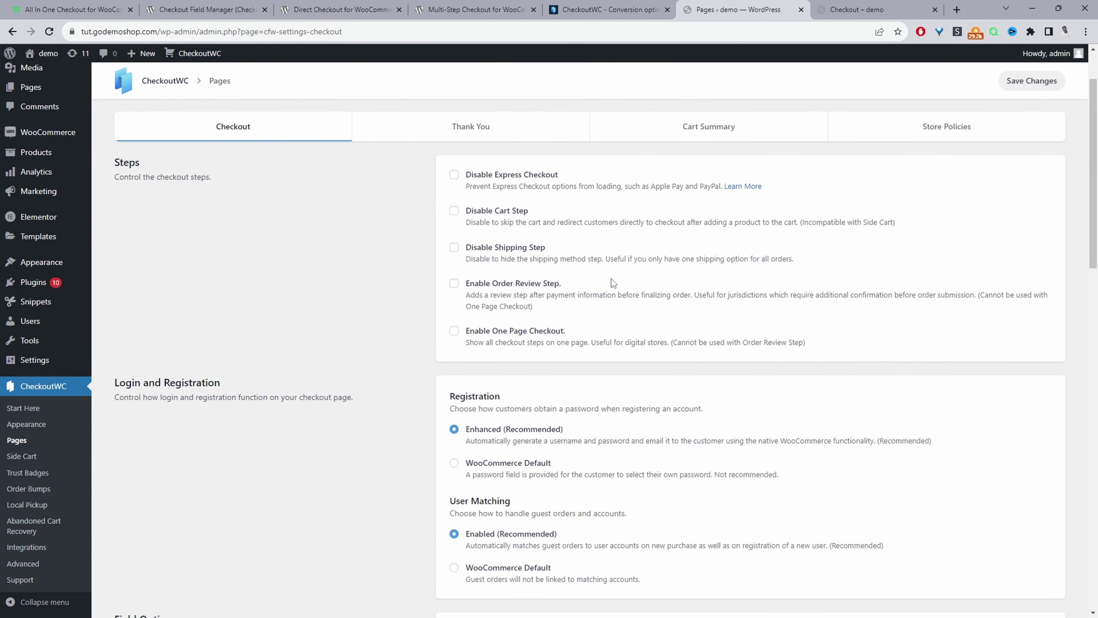
{"action": "scroll", "coordinate": [556, 276], "scroll_direction": "down", "scroll_amount": 10}
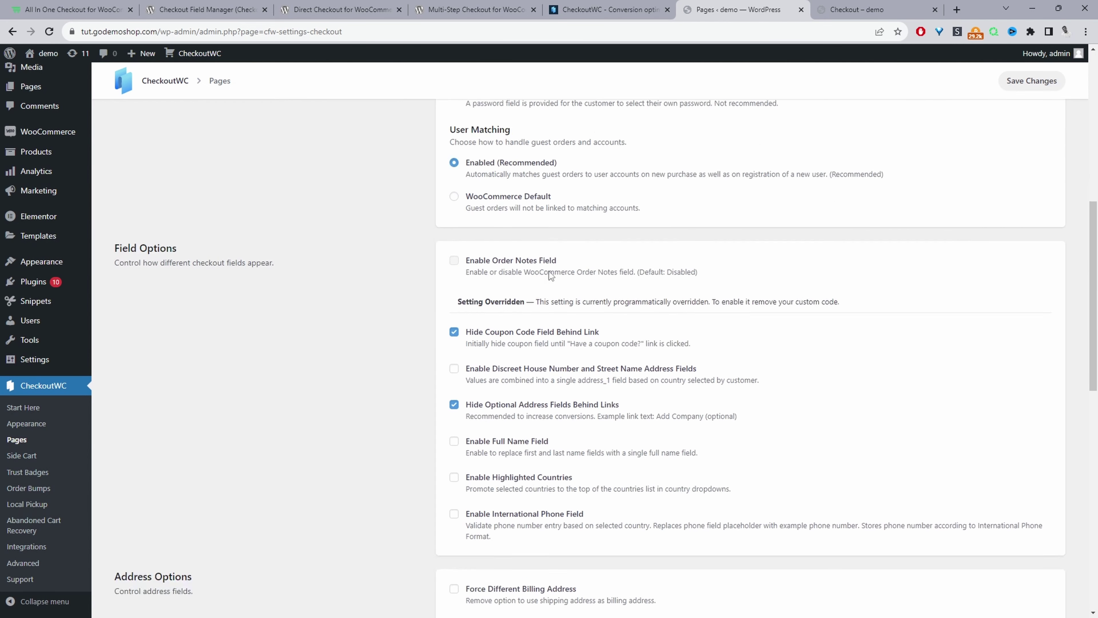
{"action": "scroll", "coordinate": [549, 274], "scroll_direction": "down", "scroll_amount": 8}
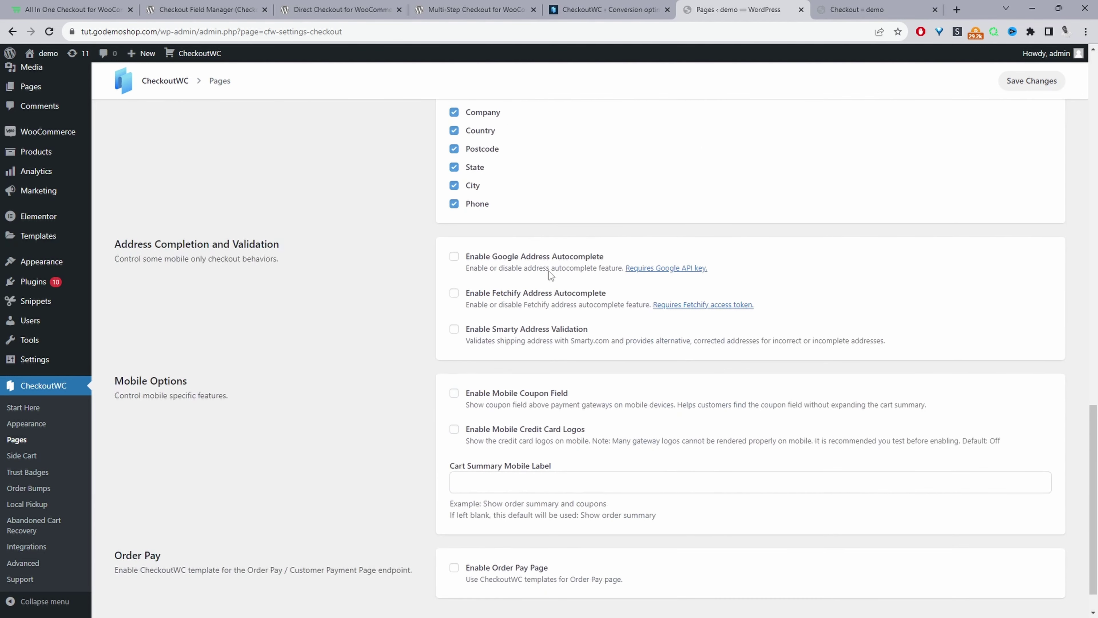
{"action": "scroll", "coordinate": [498, 268], "scroll_direction": "up", "scroll_amount": 18}
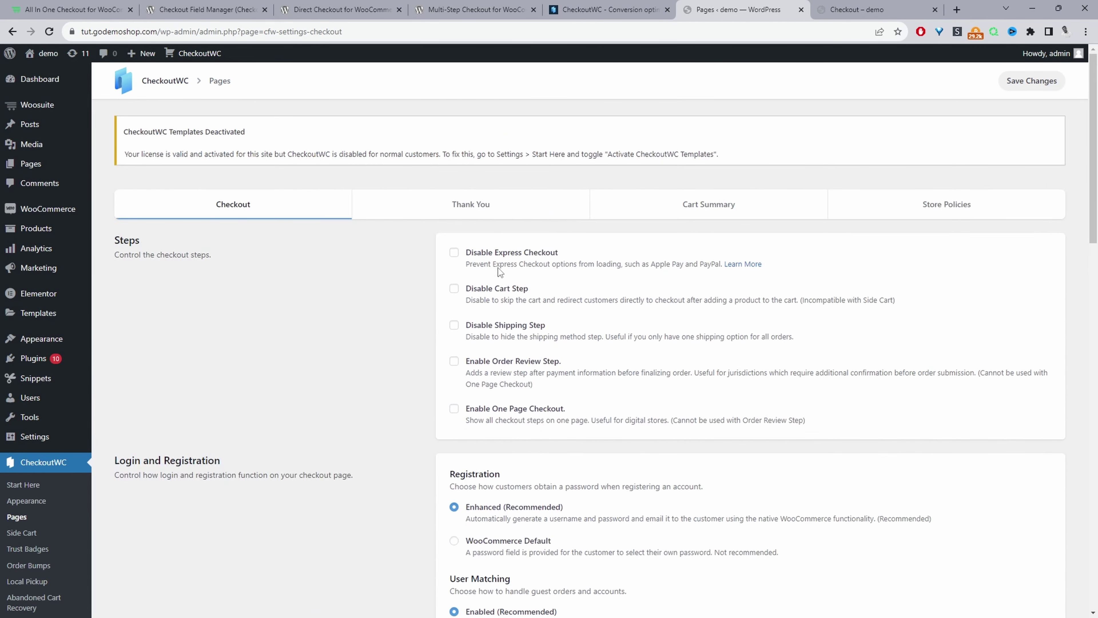
{"action": "scroll", "coordinate": [498, 268], "scroll_direction": "down", "scroll_amount": 3}
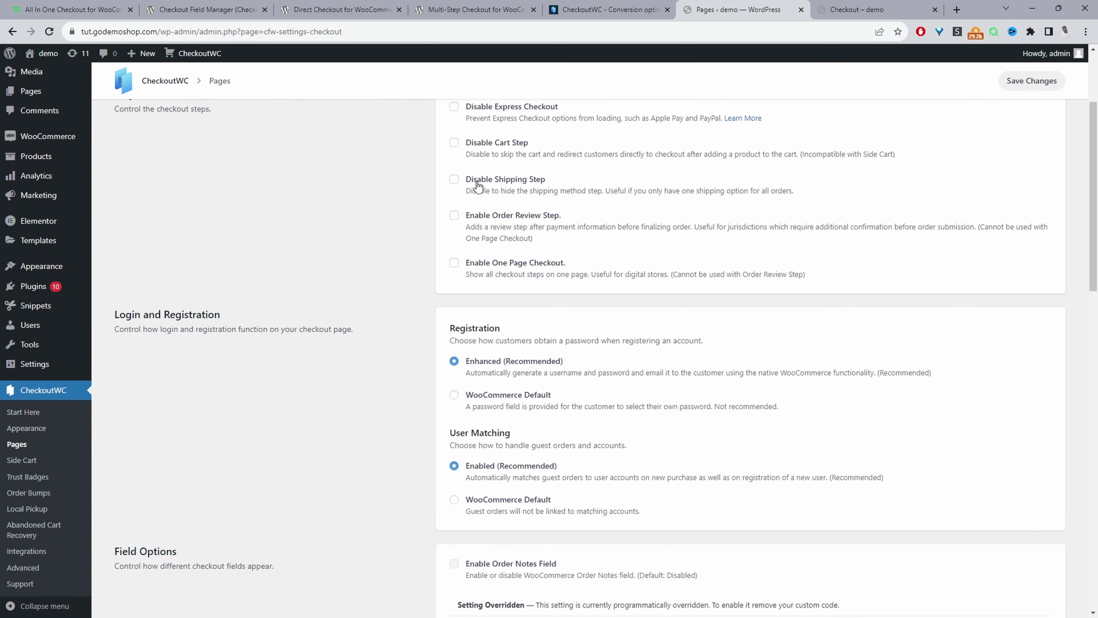
{"action": "scroll", "coordinate": [707, 384], "scroll_direction": "down", "scroll_amount": 9}
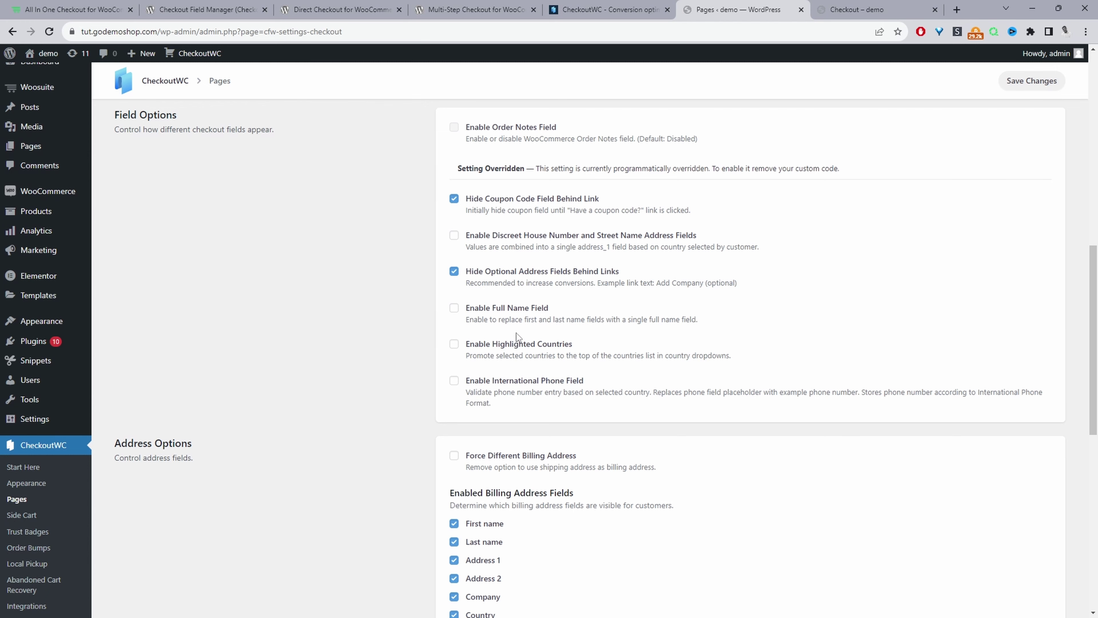
{"action": "scroll", "coordinate": [490, 377], "scroll_direction": "down", "scroll_amount": 7}
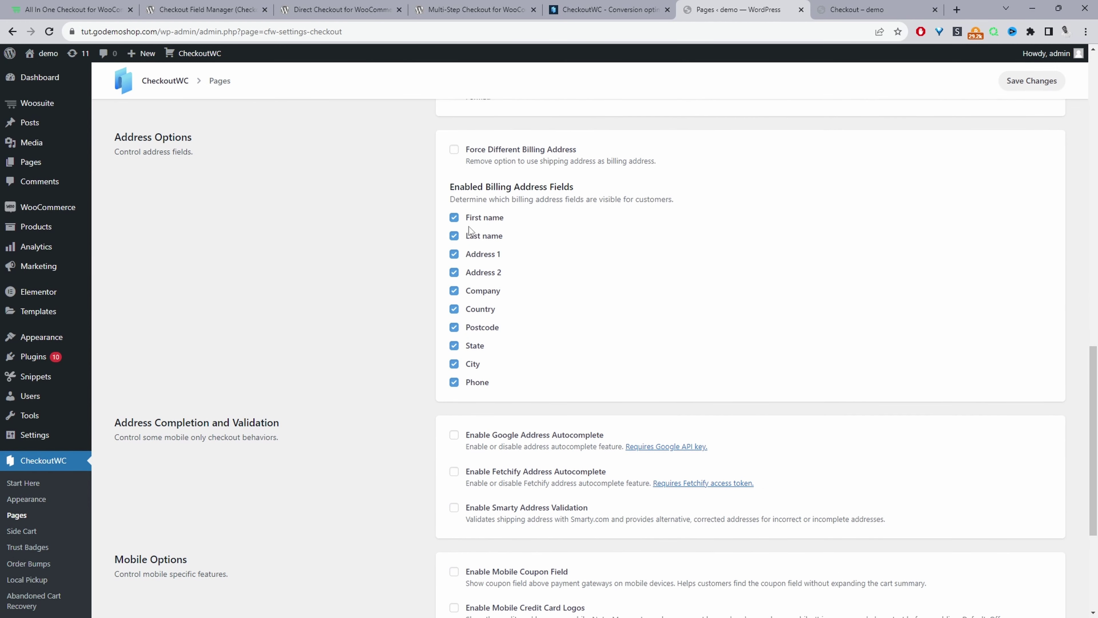
Disable the First name and Last name billing address fields, then look over the address completion, mobile and Order Pay options
{"action": "left_click", "coordinate": [454, 218]}
{"action": "left_click", "coordinate": [454, 236]}
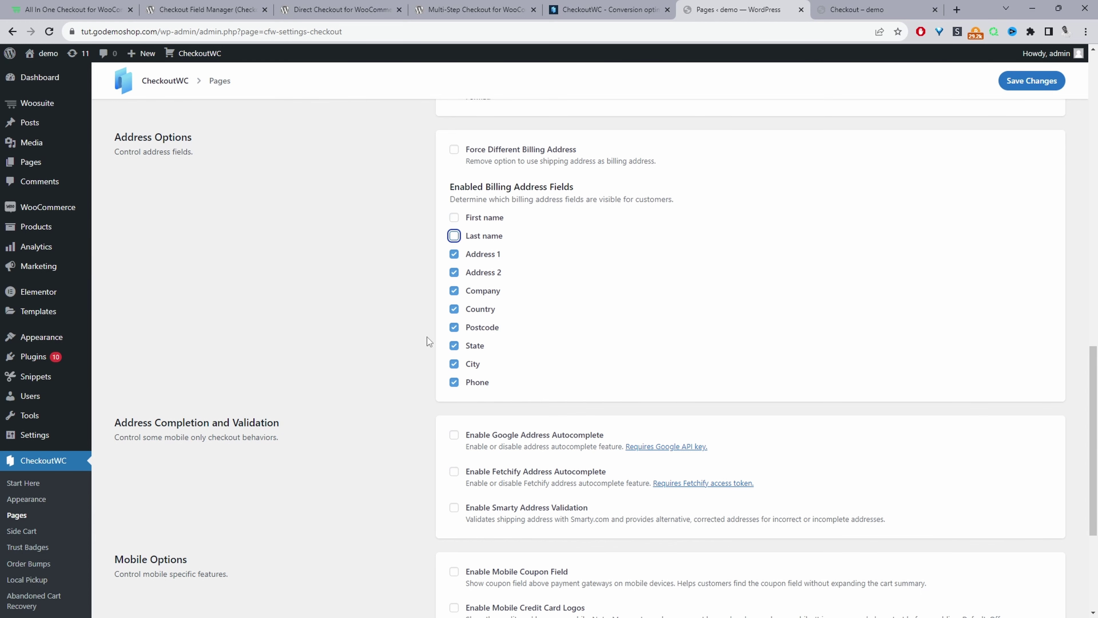
{"action": "scroll", "coordinate": [540, 392], "scroll_direction": "down", "scroll_amount": 5}
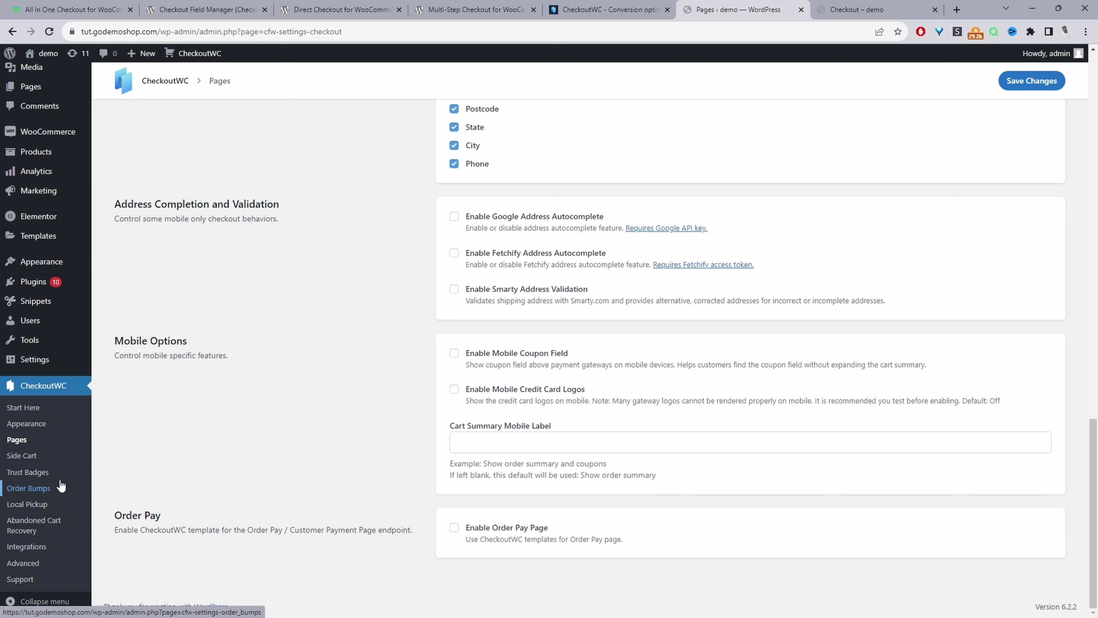
Open the Side Cart settings, discarding the unsaved Pages changes, and review the floating cart button and suggested products options
{"action": "left_click", "coordinate": [51, 457]}
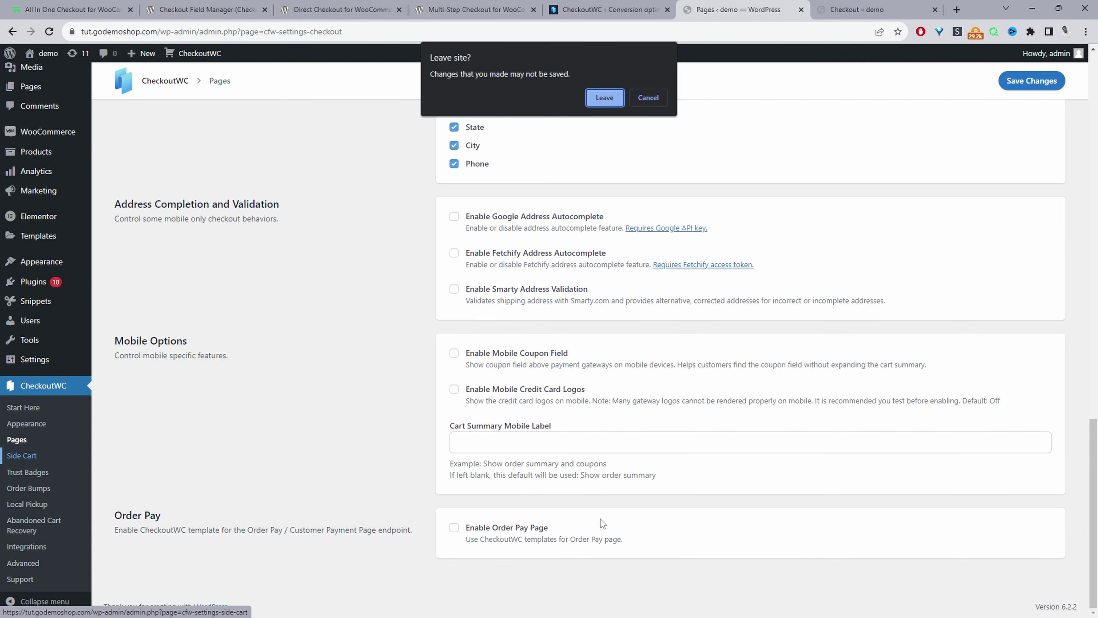
{"action": "left_click", "coordinate": [605, 99]}
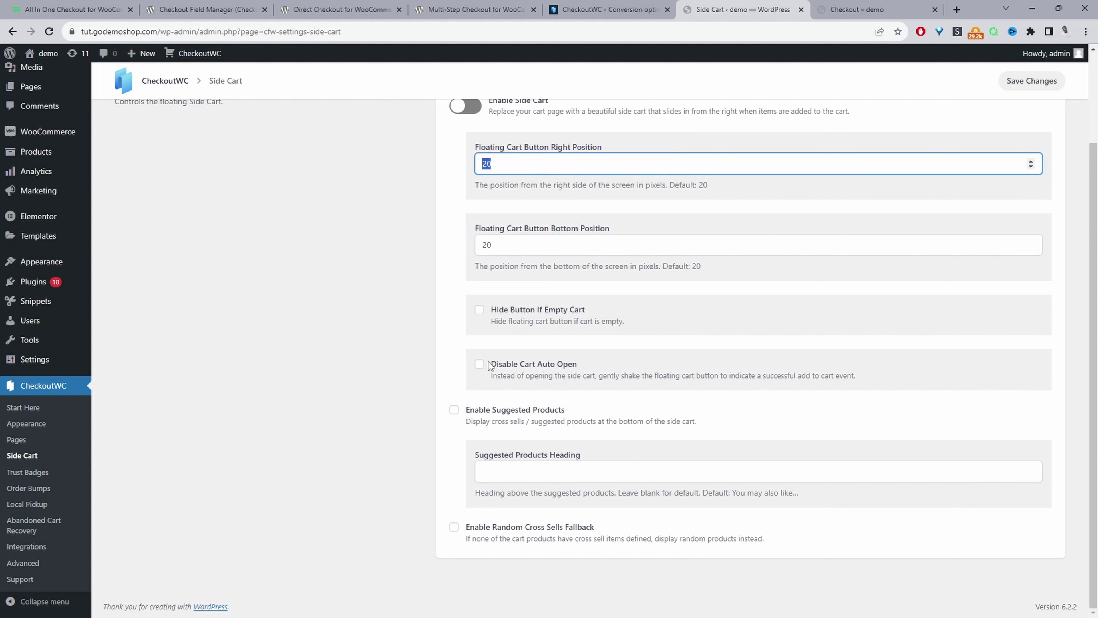
Start a new order bump from the Order Bumps management list and look over its display conditions, product search and offer options
{"action": "left_click", "coordinate": [30, 493]}
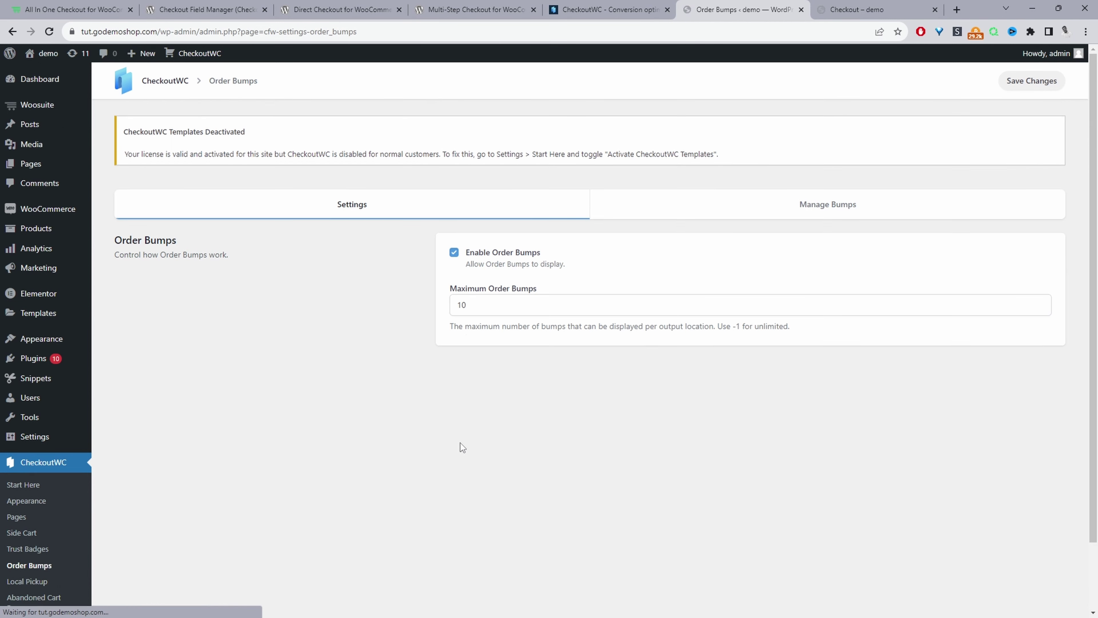
{"action": "left_click", "coordinate": [791, 213]}
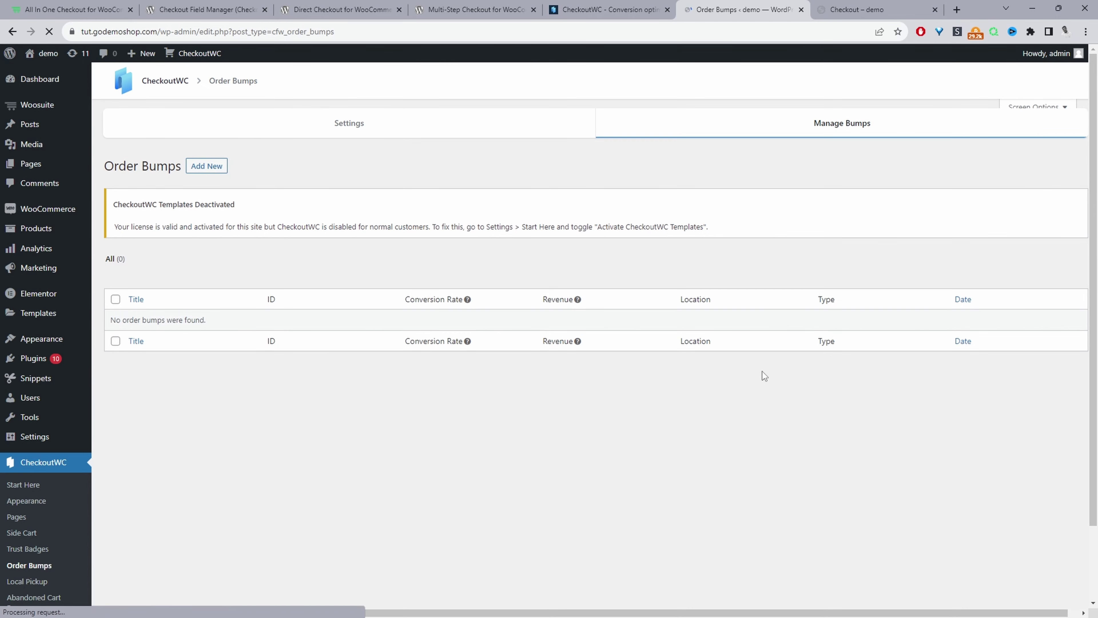
{"action": "left_click", "coordinate": [217, 169]}
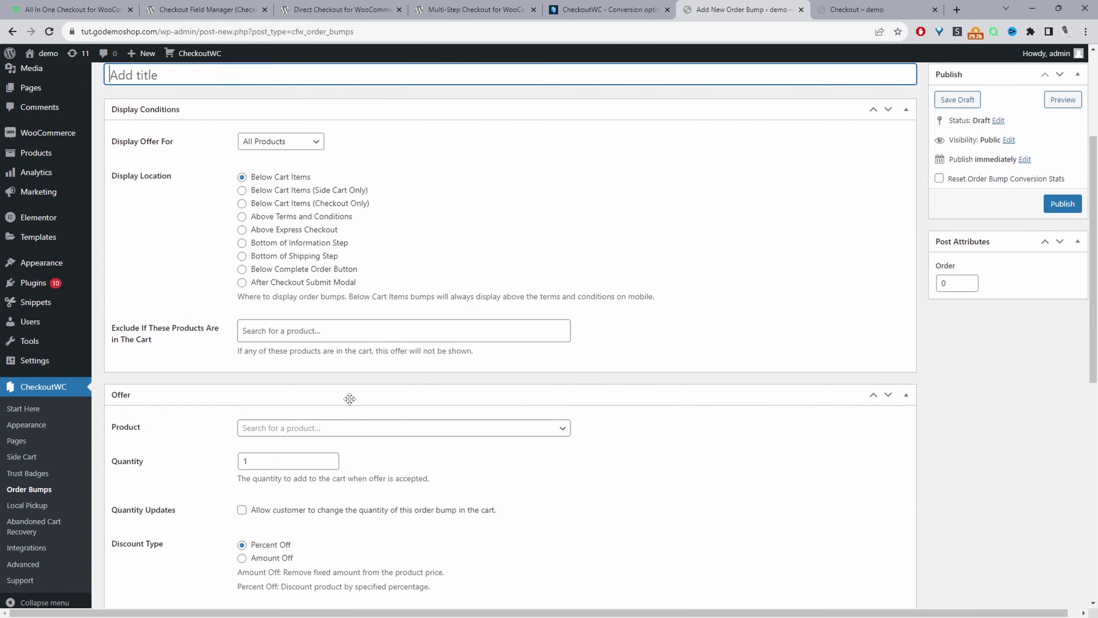
{"action": "scroll", "coordinate": [321, 287], "scroll_direction": "down", "scroll_amount": 5}
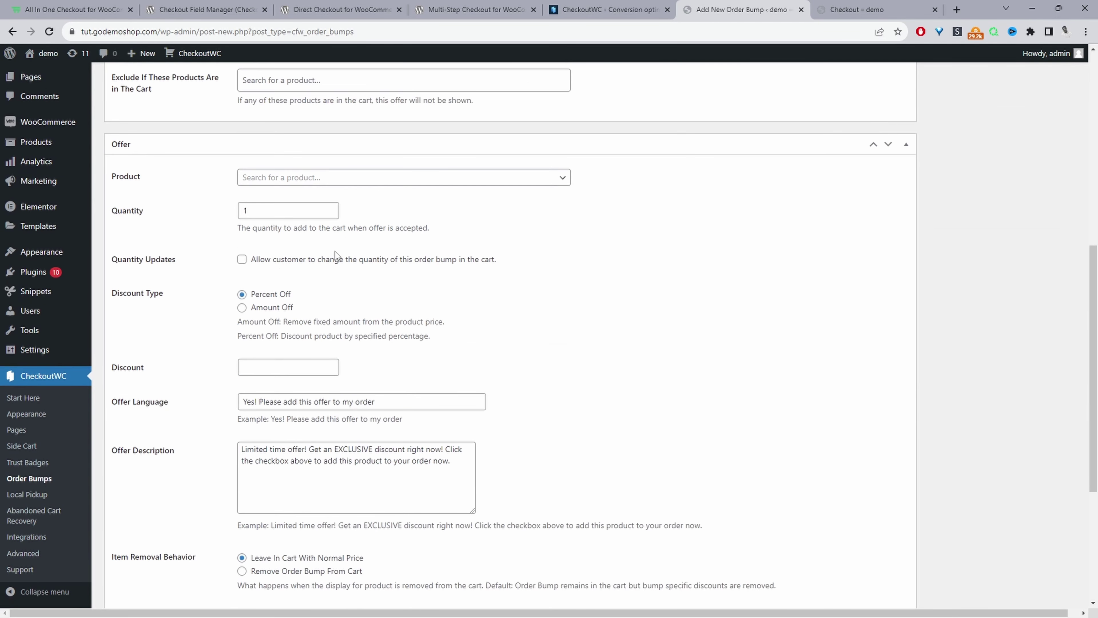
{"action": "left_click", "coordinate": [325, 177]}
{"action": "scroll", "coordinate": [617, 325], "scroll_direction": "down", "scroll_amount": 5}
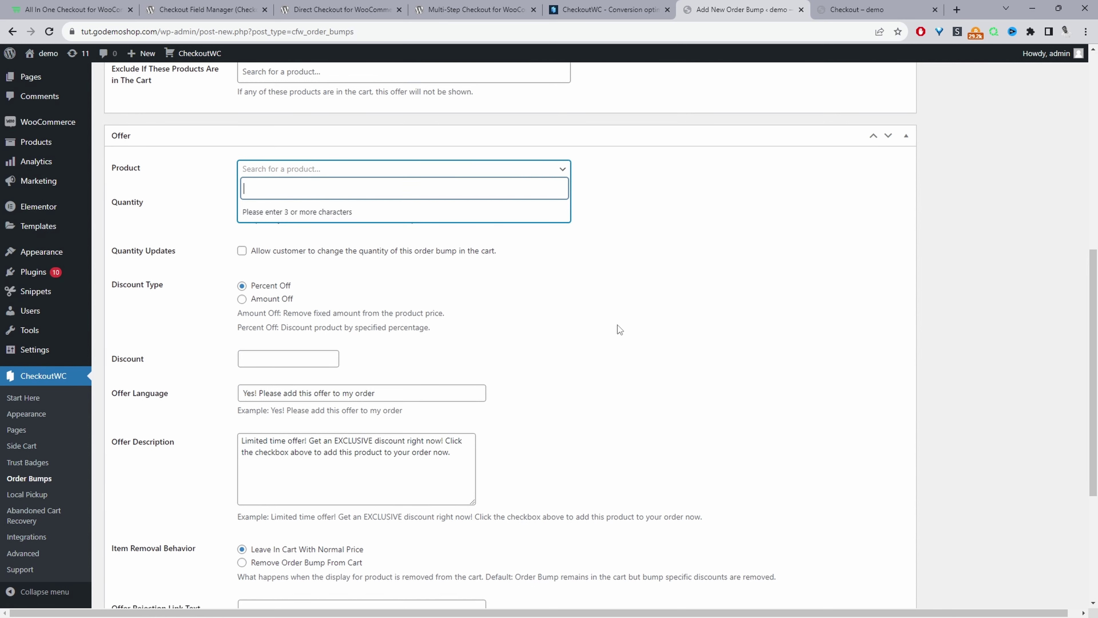